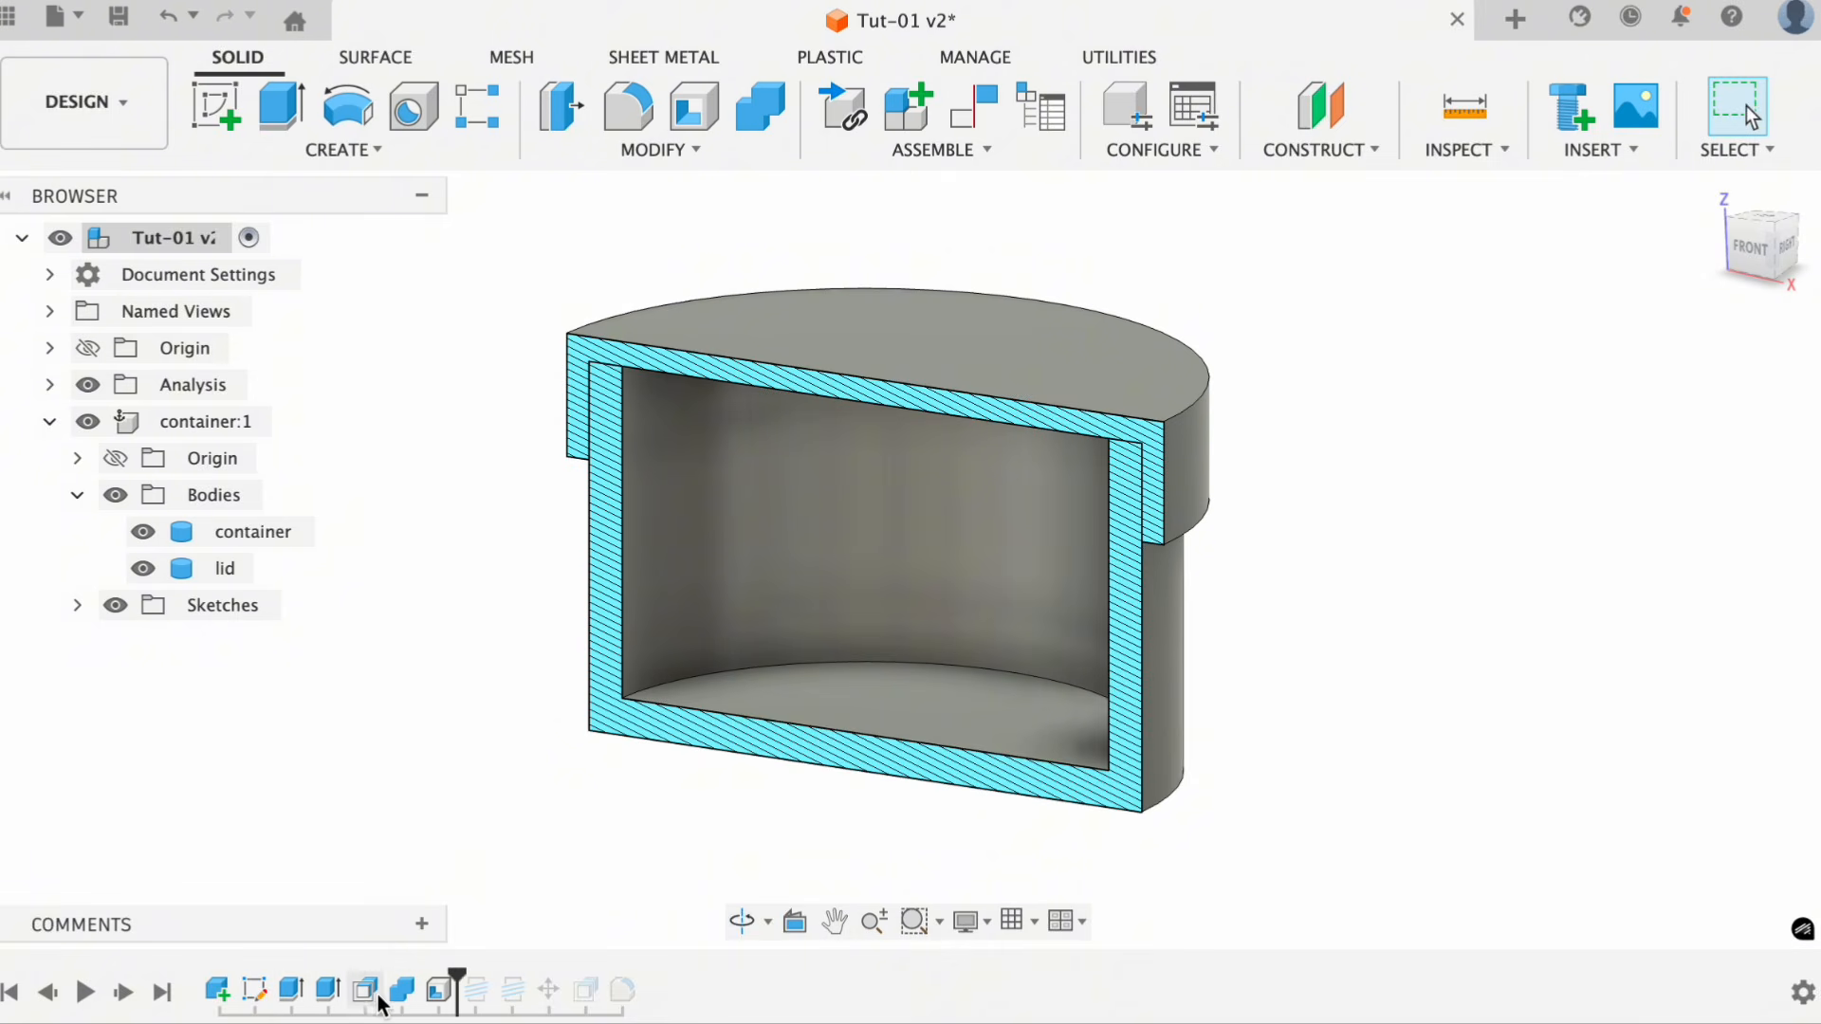
- Roll the design history forward past the two threads, the move and the feature just before the final fillet
click(711, 393)
key(Escape)
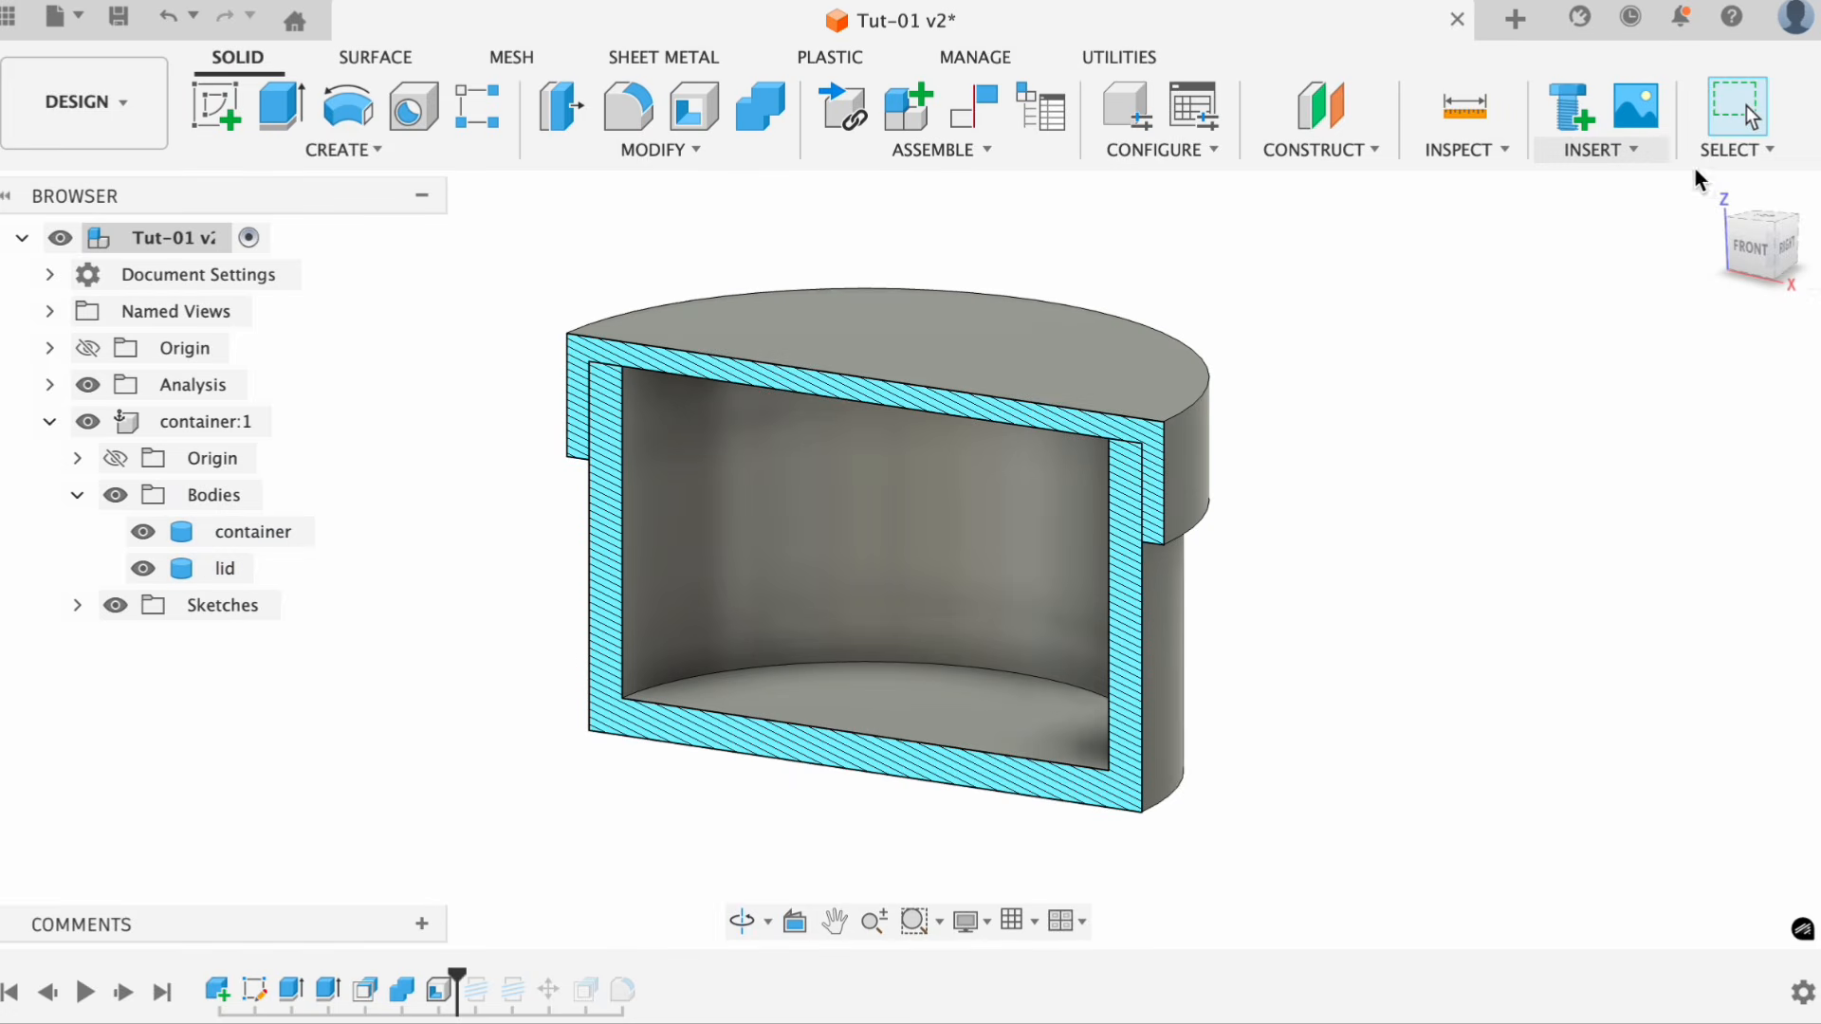
mouse_move(908, 559)
shift+middle_down()
mouse_move(958, 512)
mouse_move(934, 545)
mouse_move(999, 569)
shift+middle_up()
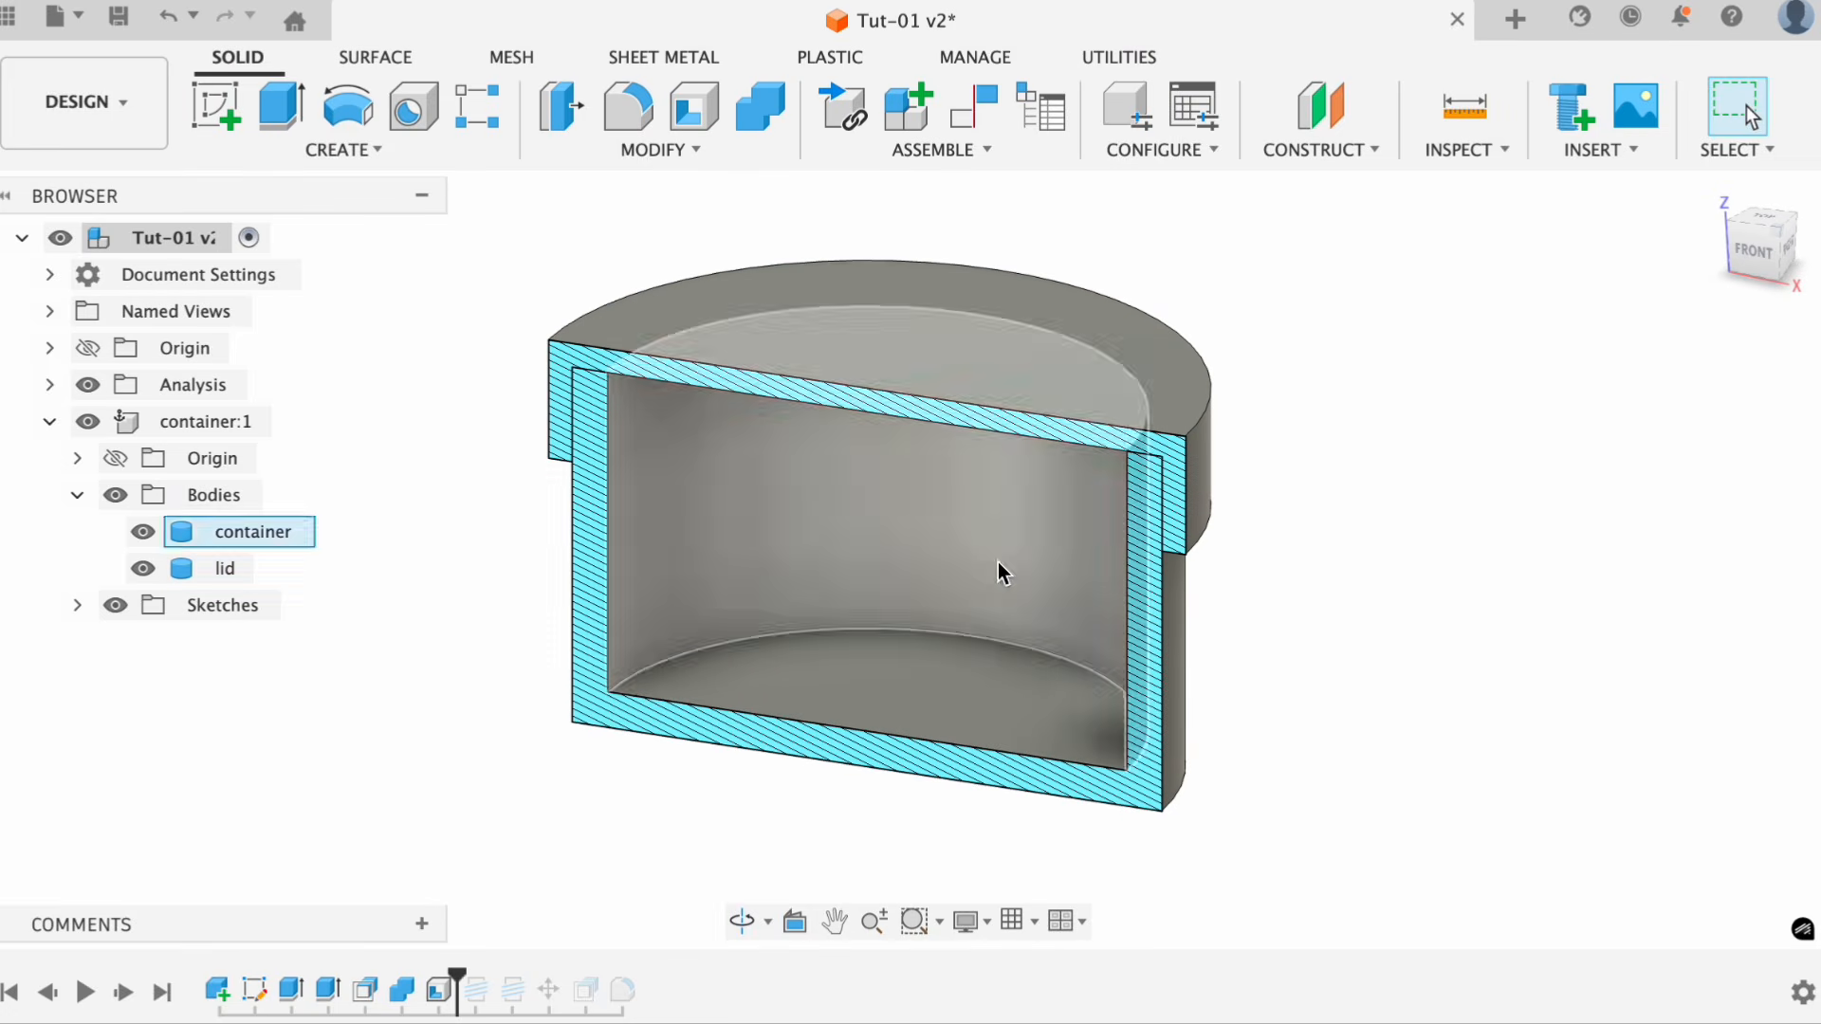
drag(453, 972, 567, 975)
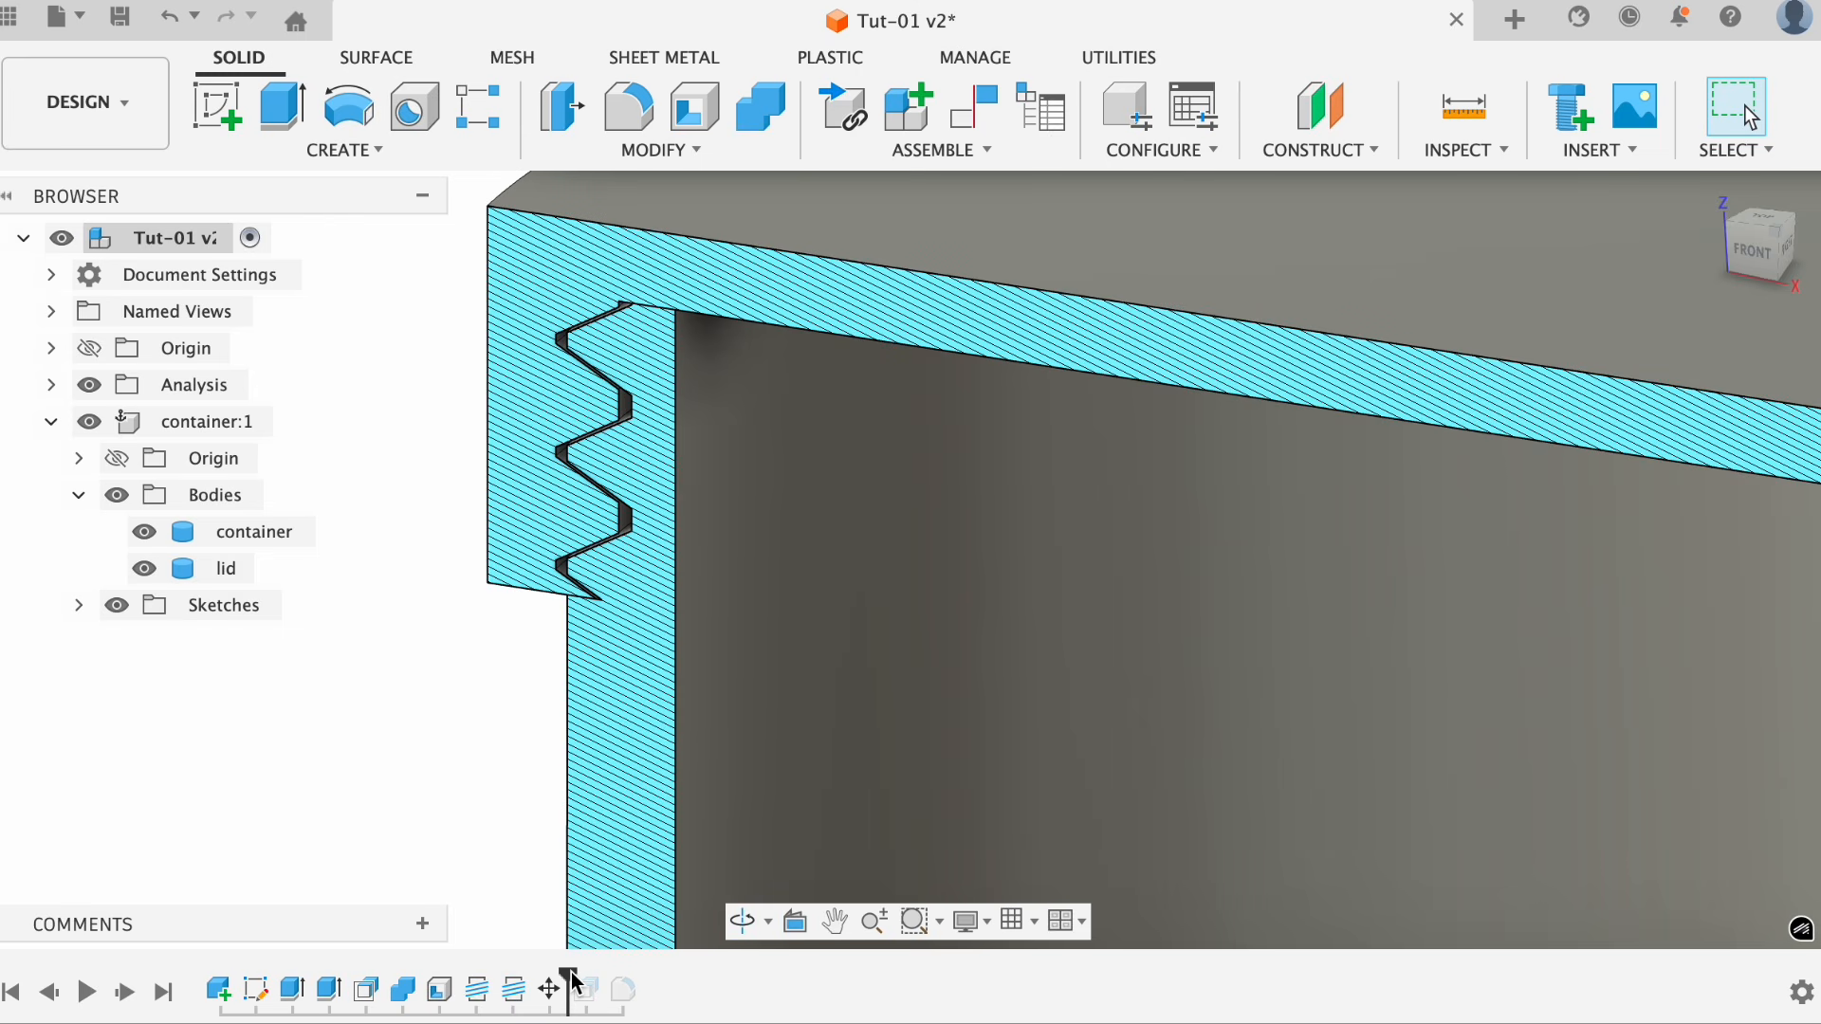
drag(584, 973, 604, 973)
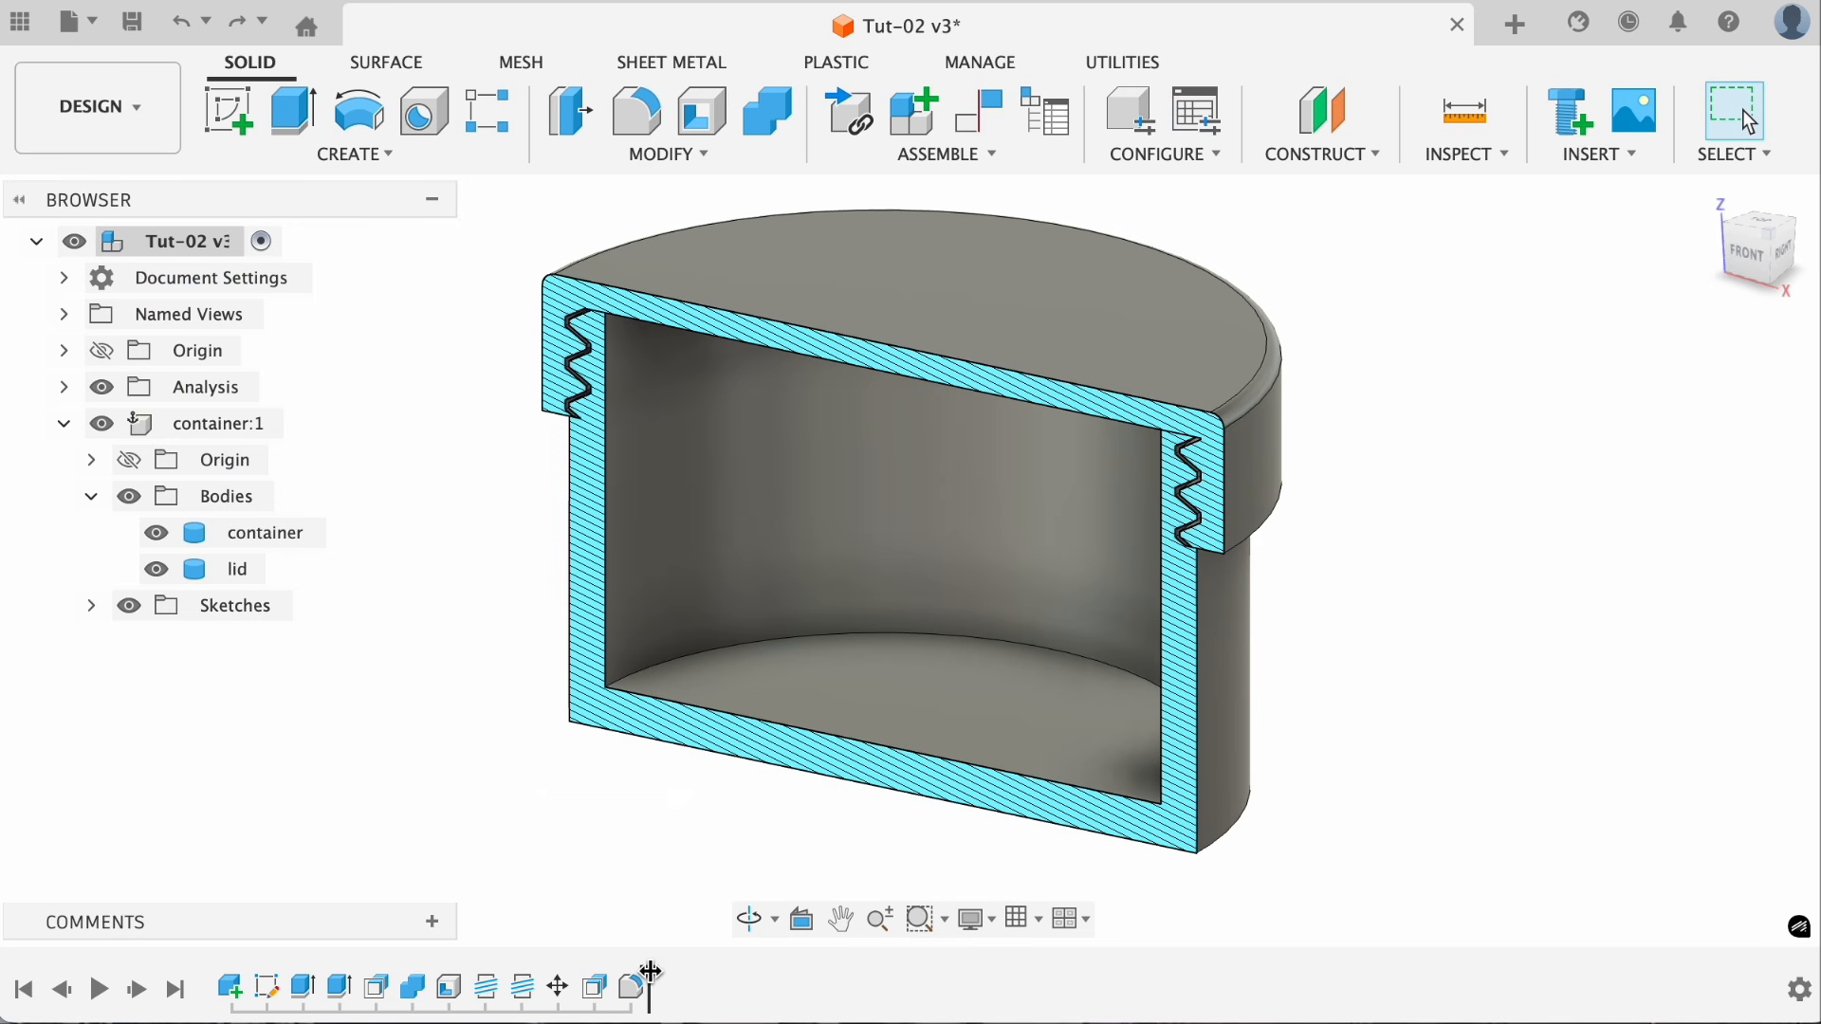
- Roll the history back before the fillet and split the container body with the lid's bottom face as splitting tool
drag(650, 972, 612, 977)
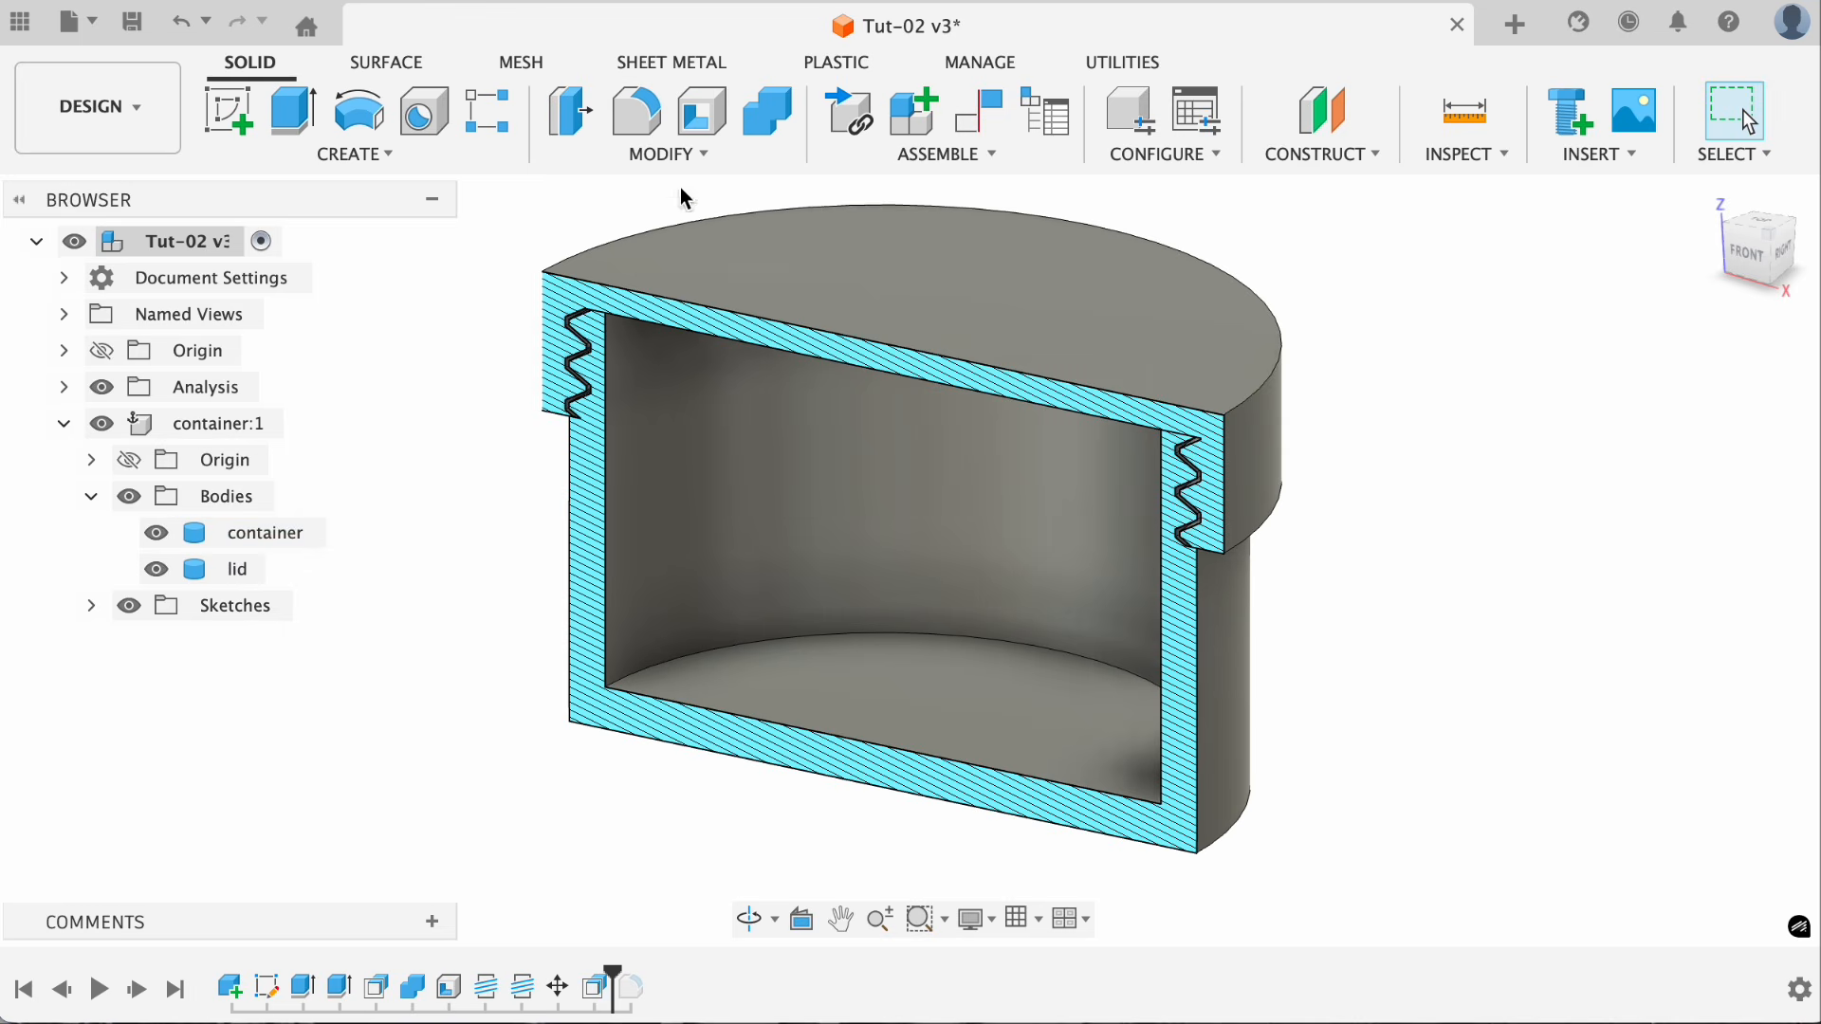
click(670, 153)
click(661, 513)
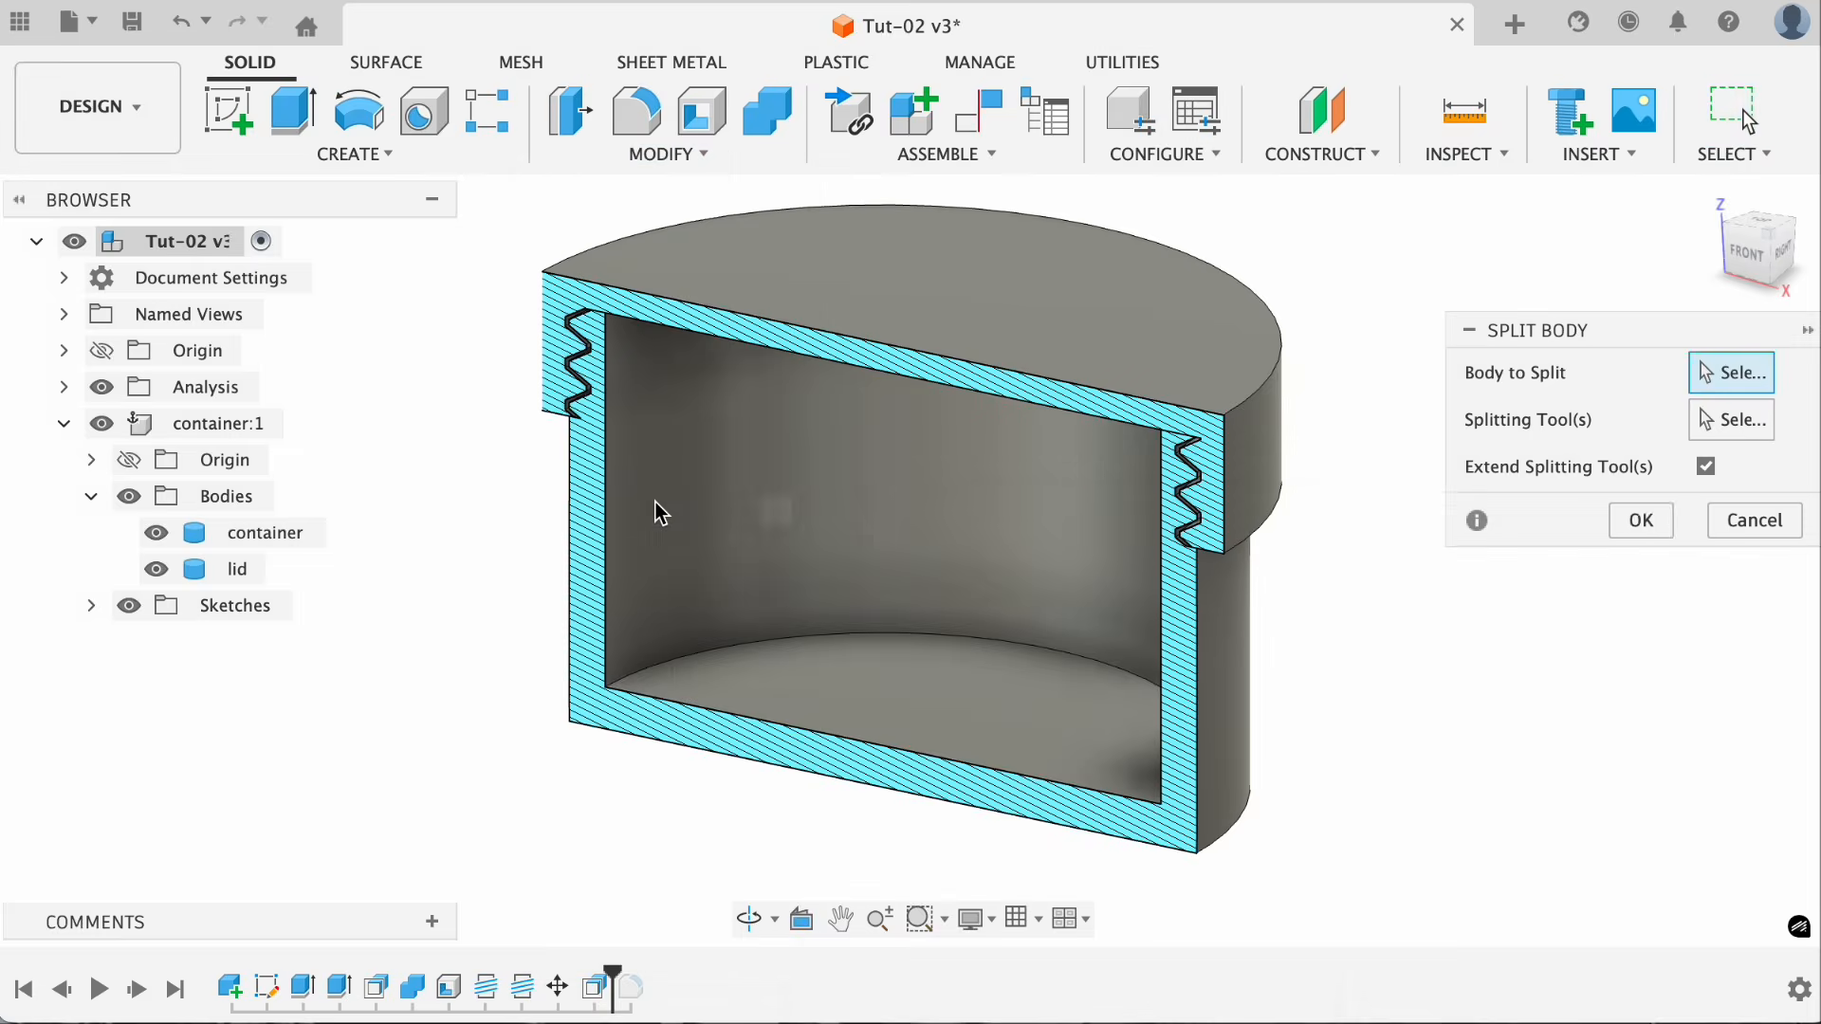
click(992, 618)
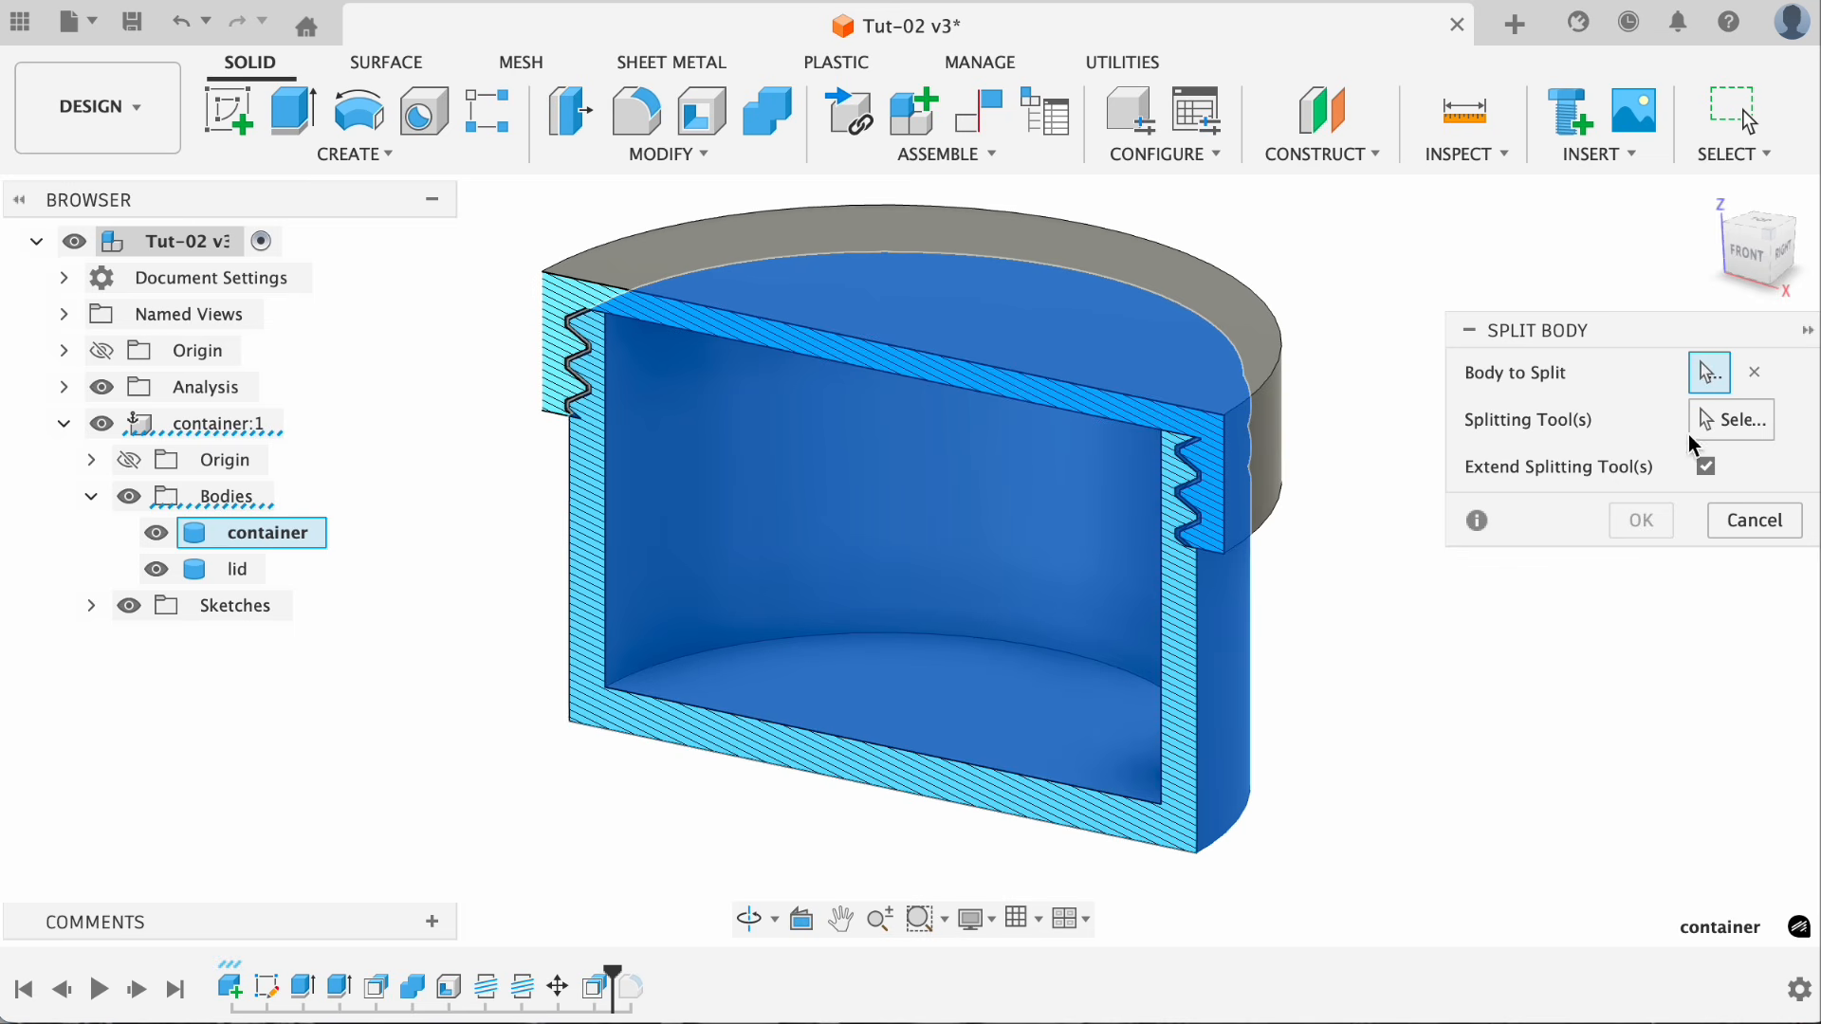
click(1730, 419)
click(1781, 281)
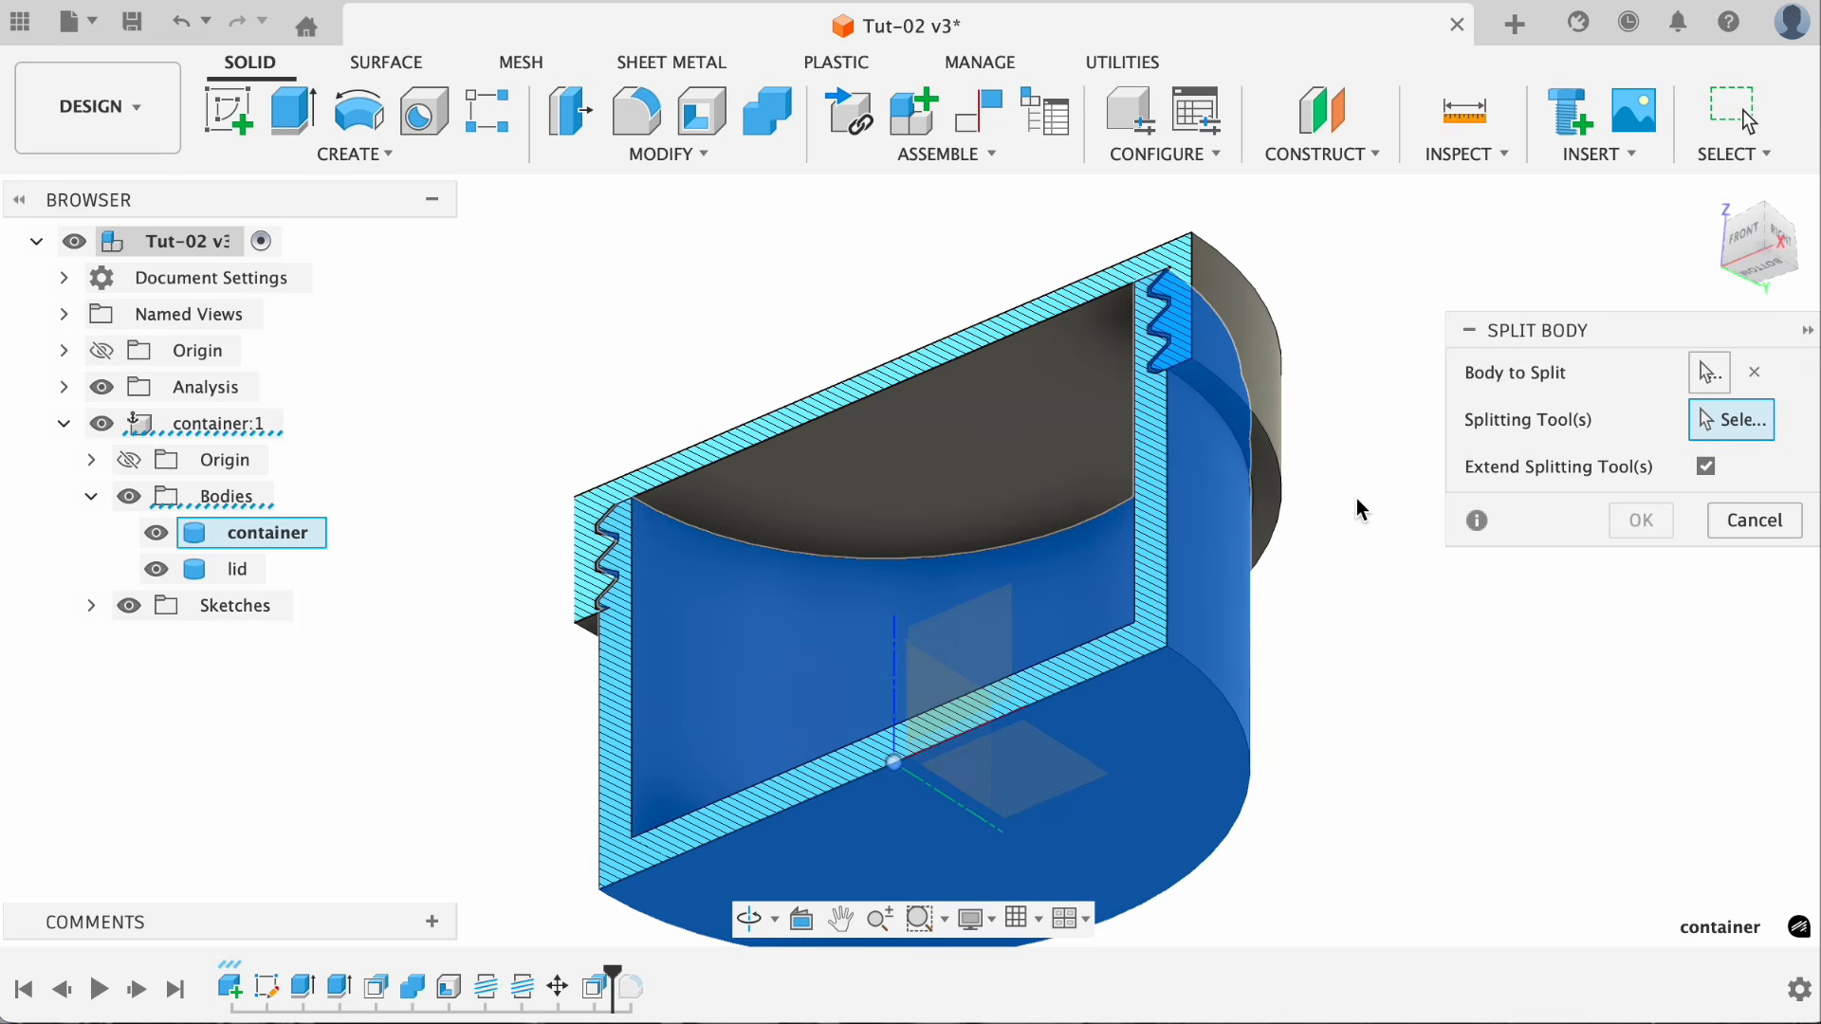
click(1267, 515)
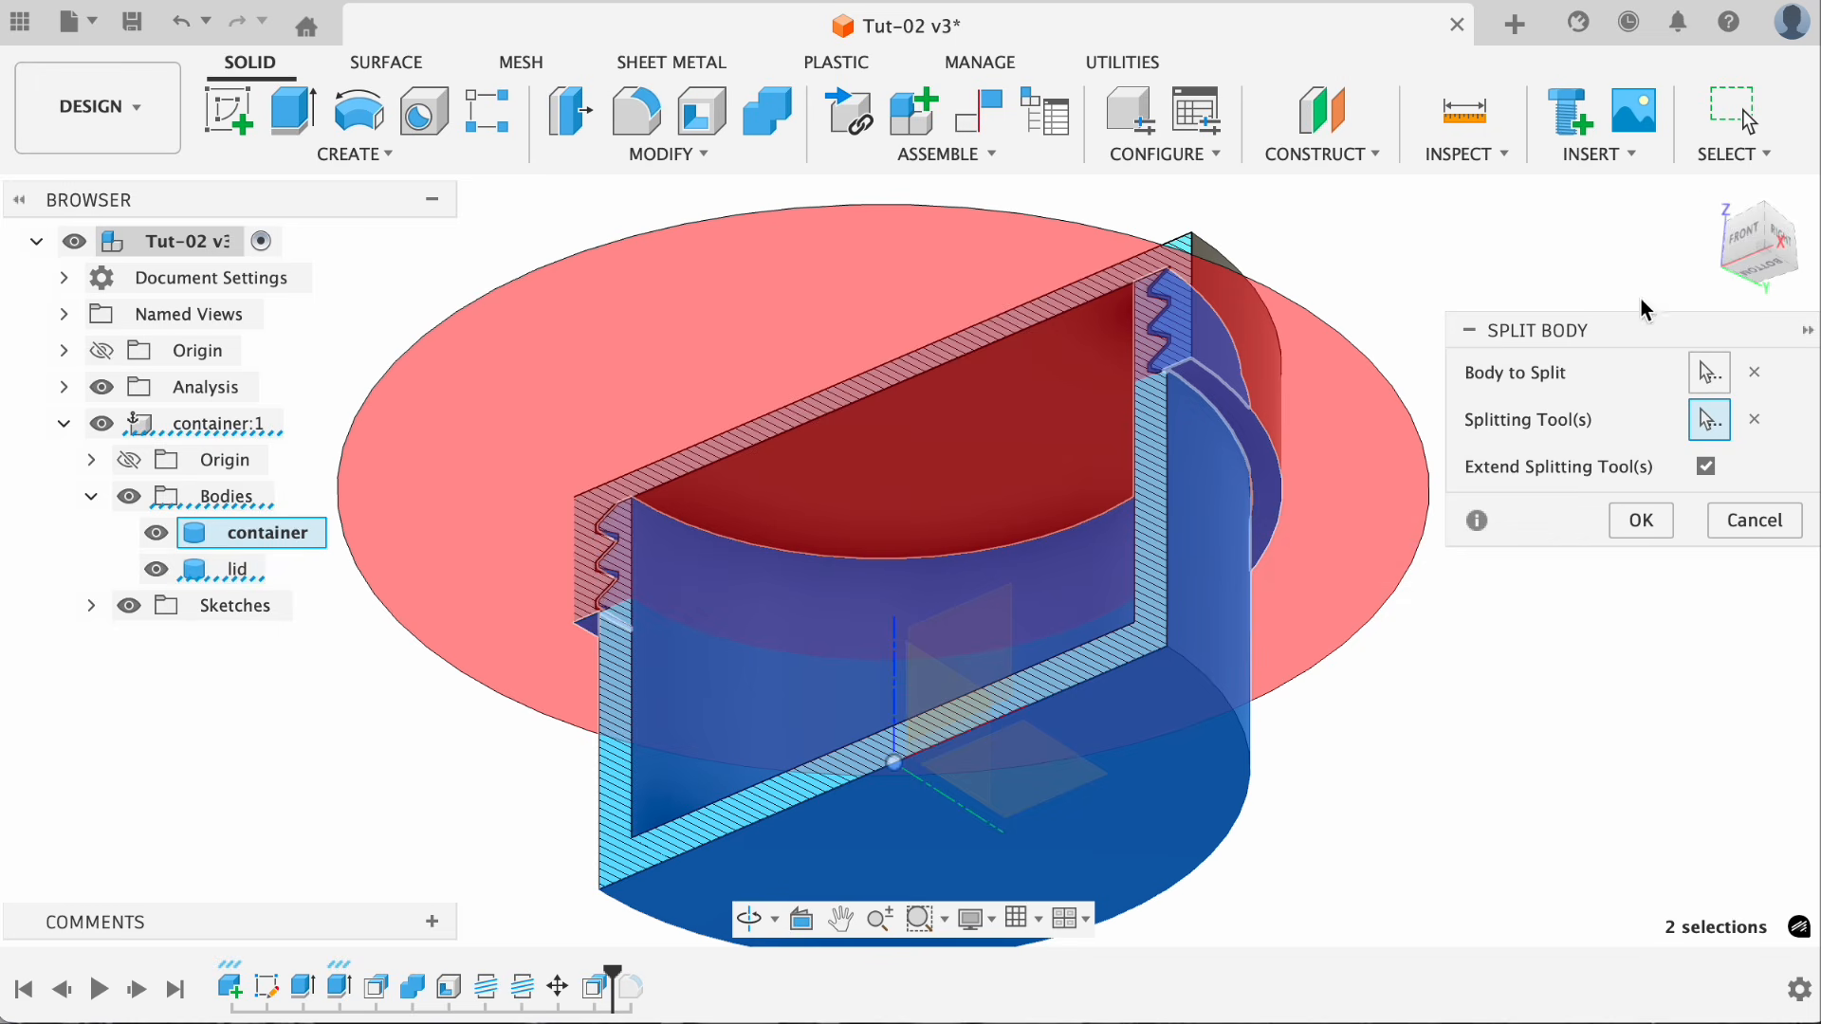
click(1755, 254)
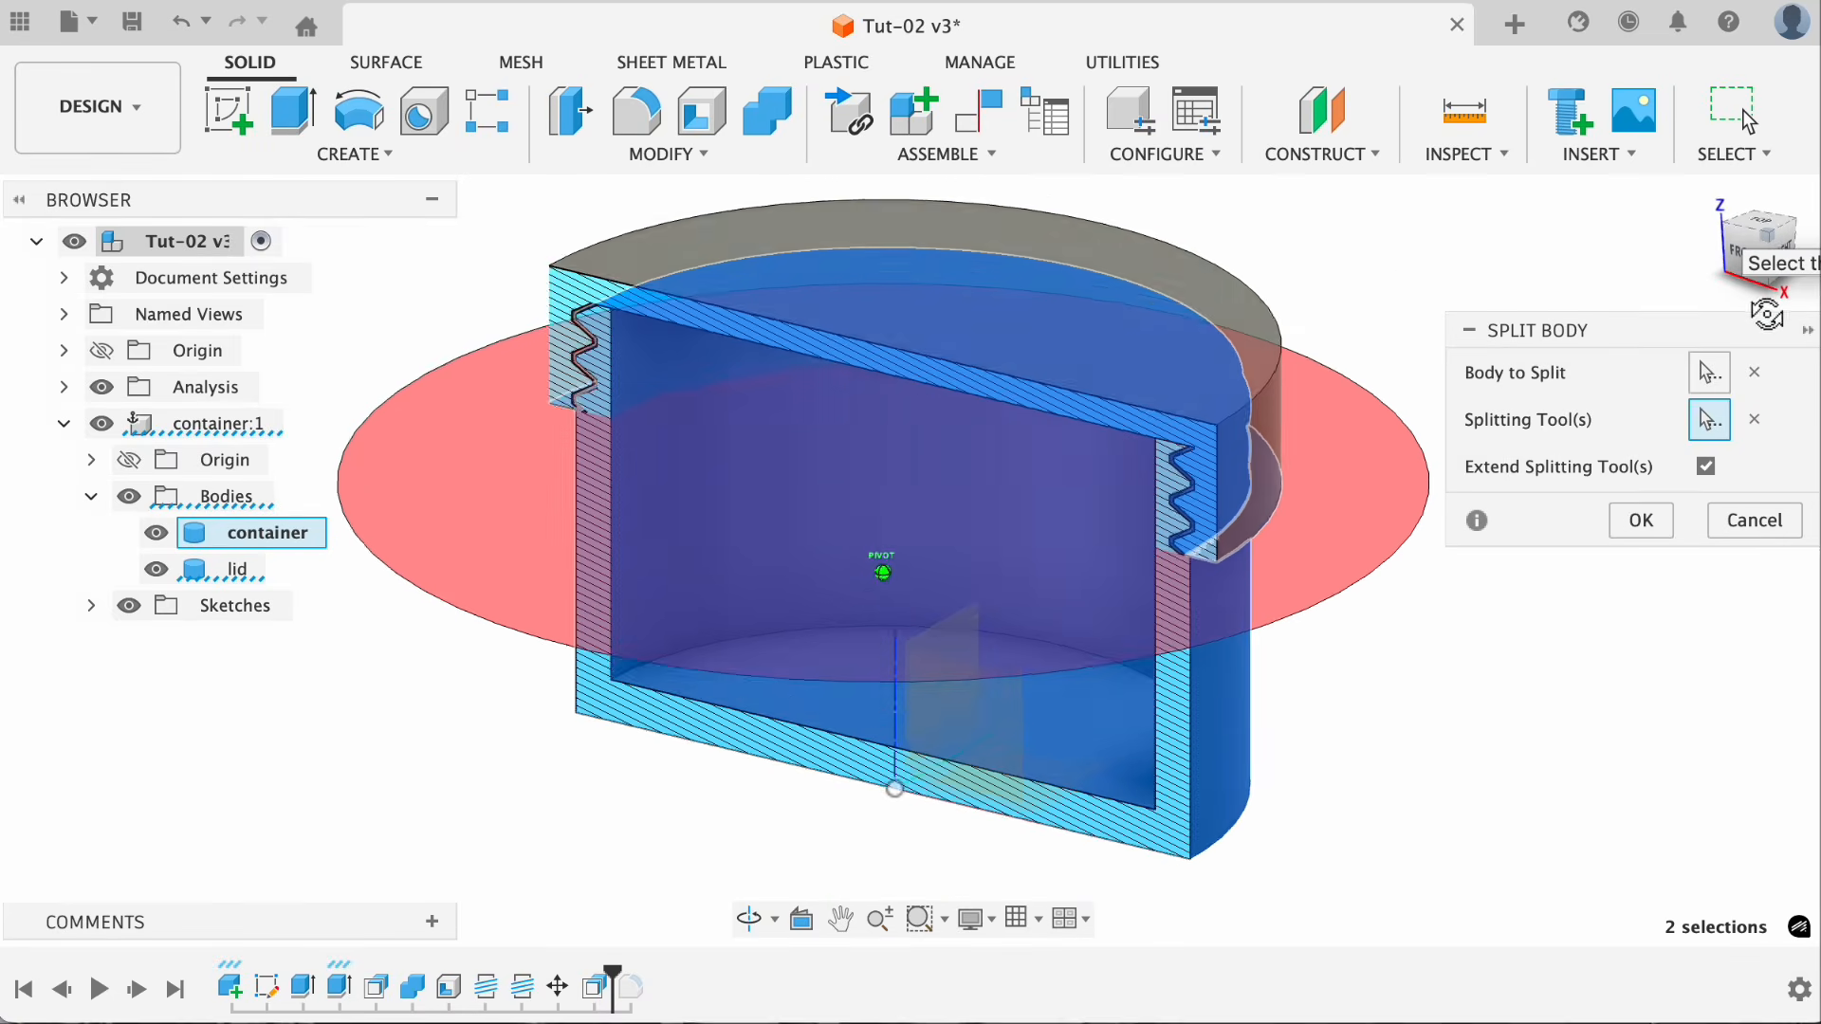
click(1642, 520)
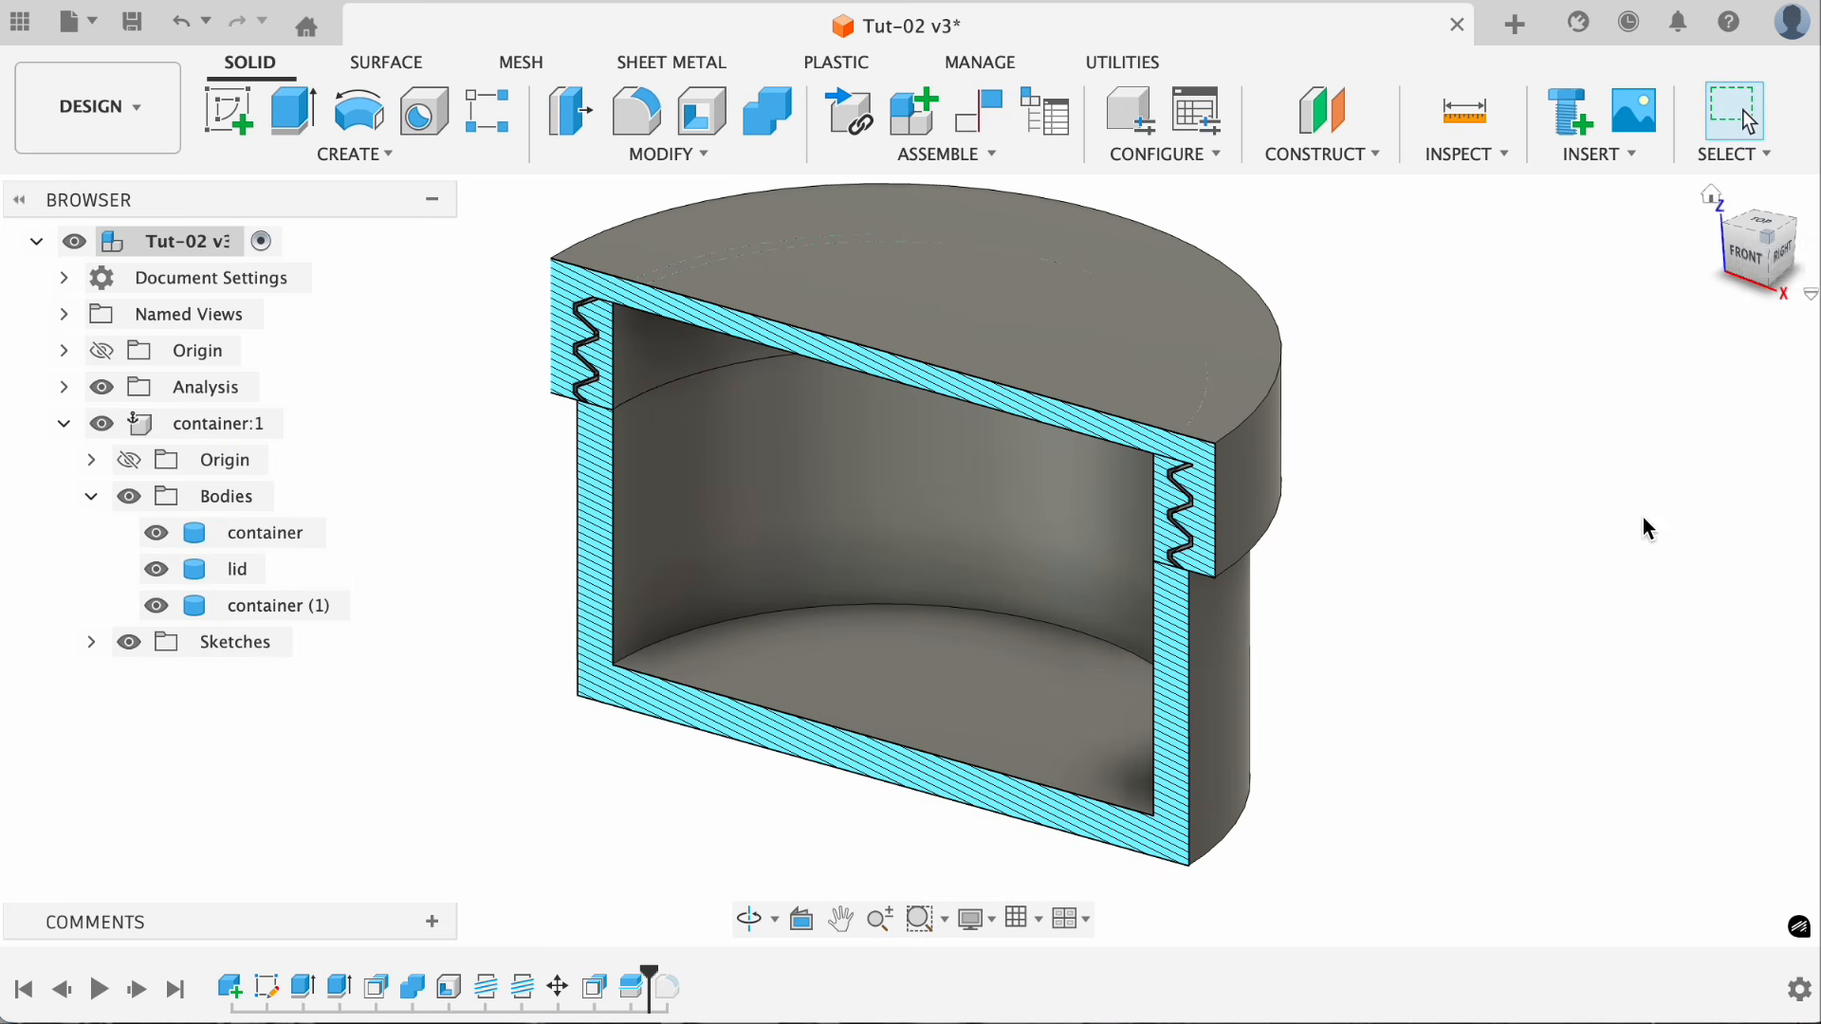
- Scale the lid and the upper threaded container body non-uniformly with a Z scale of 3^0.5
click(690, 153)
click(675, 354)
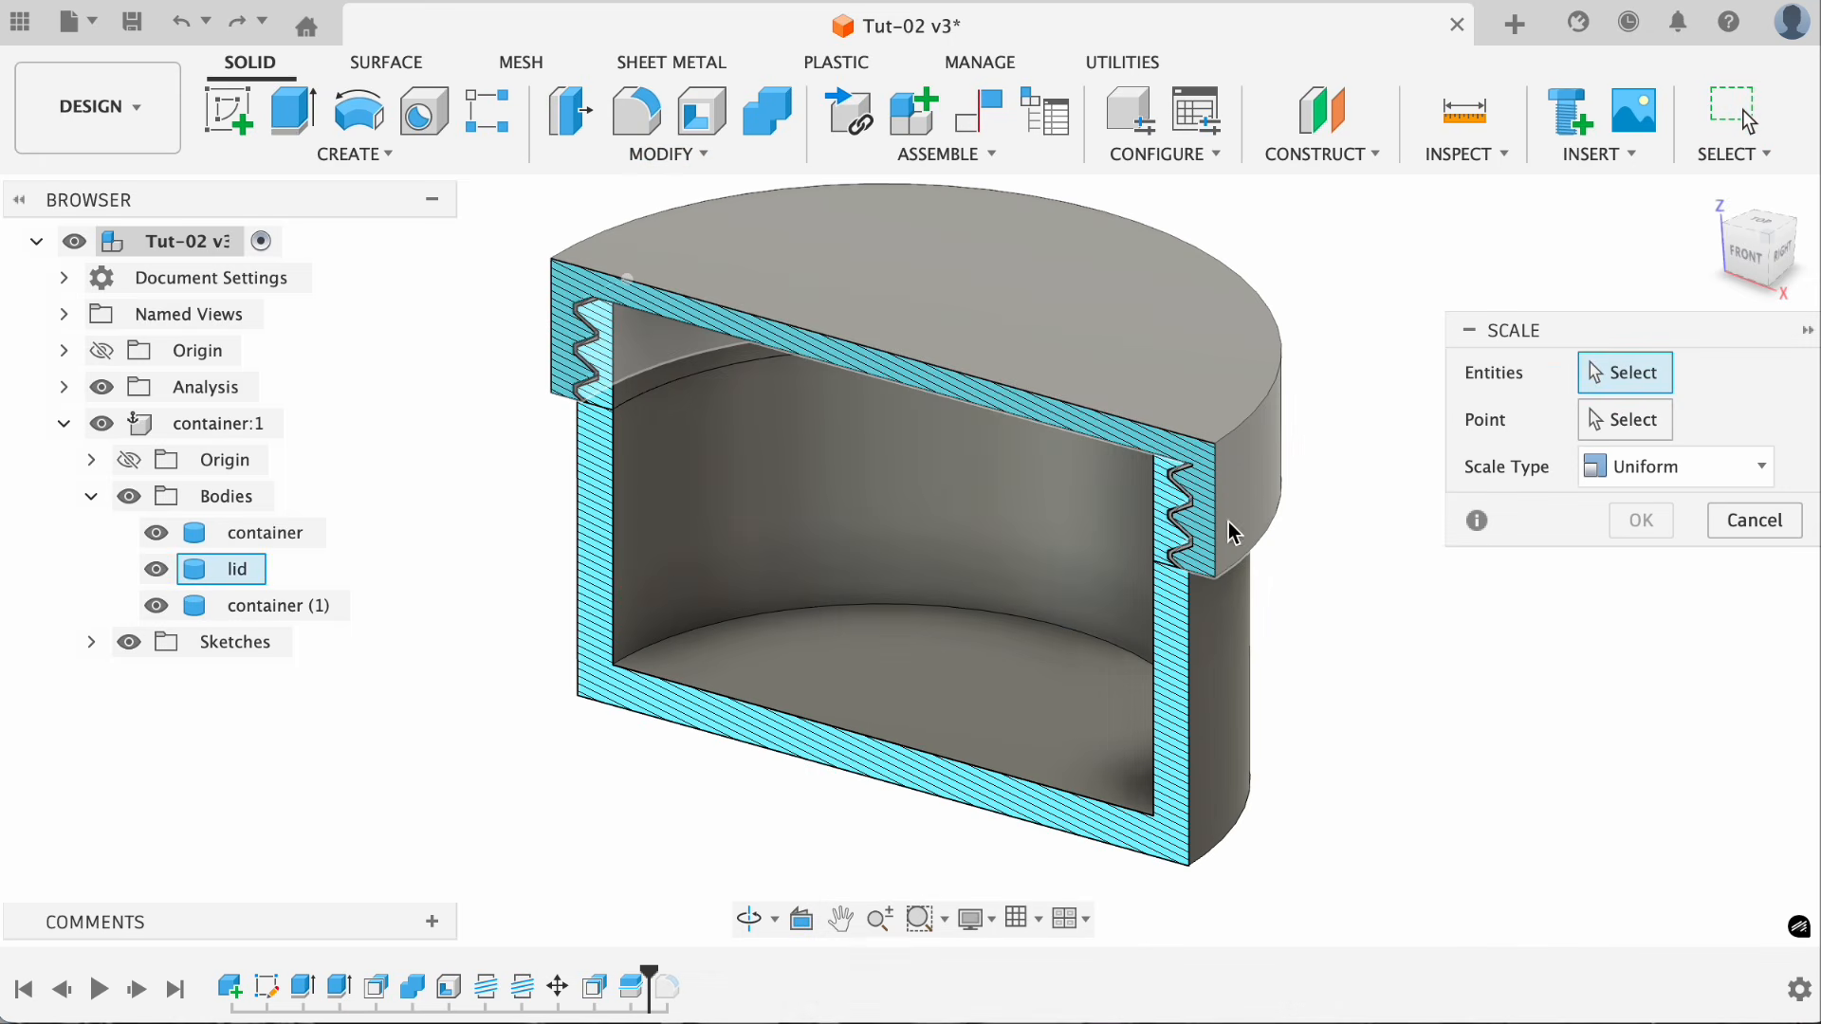
click(1220, 587)
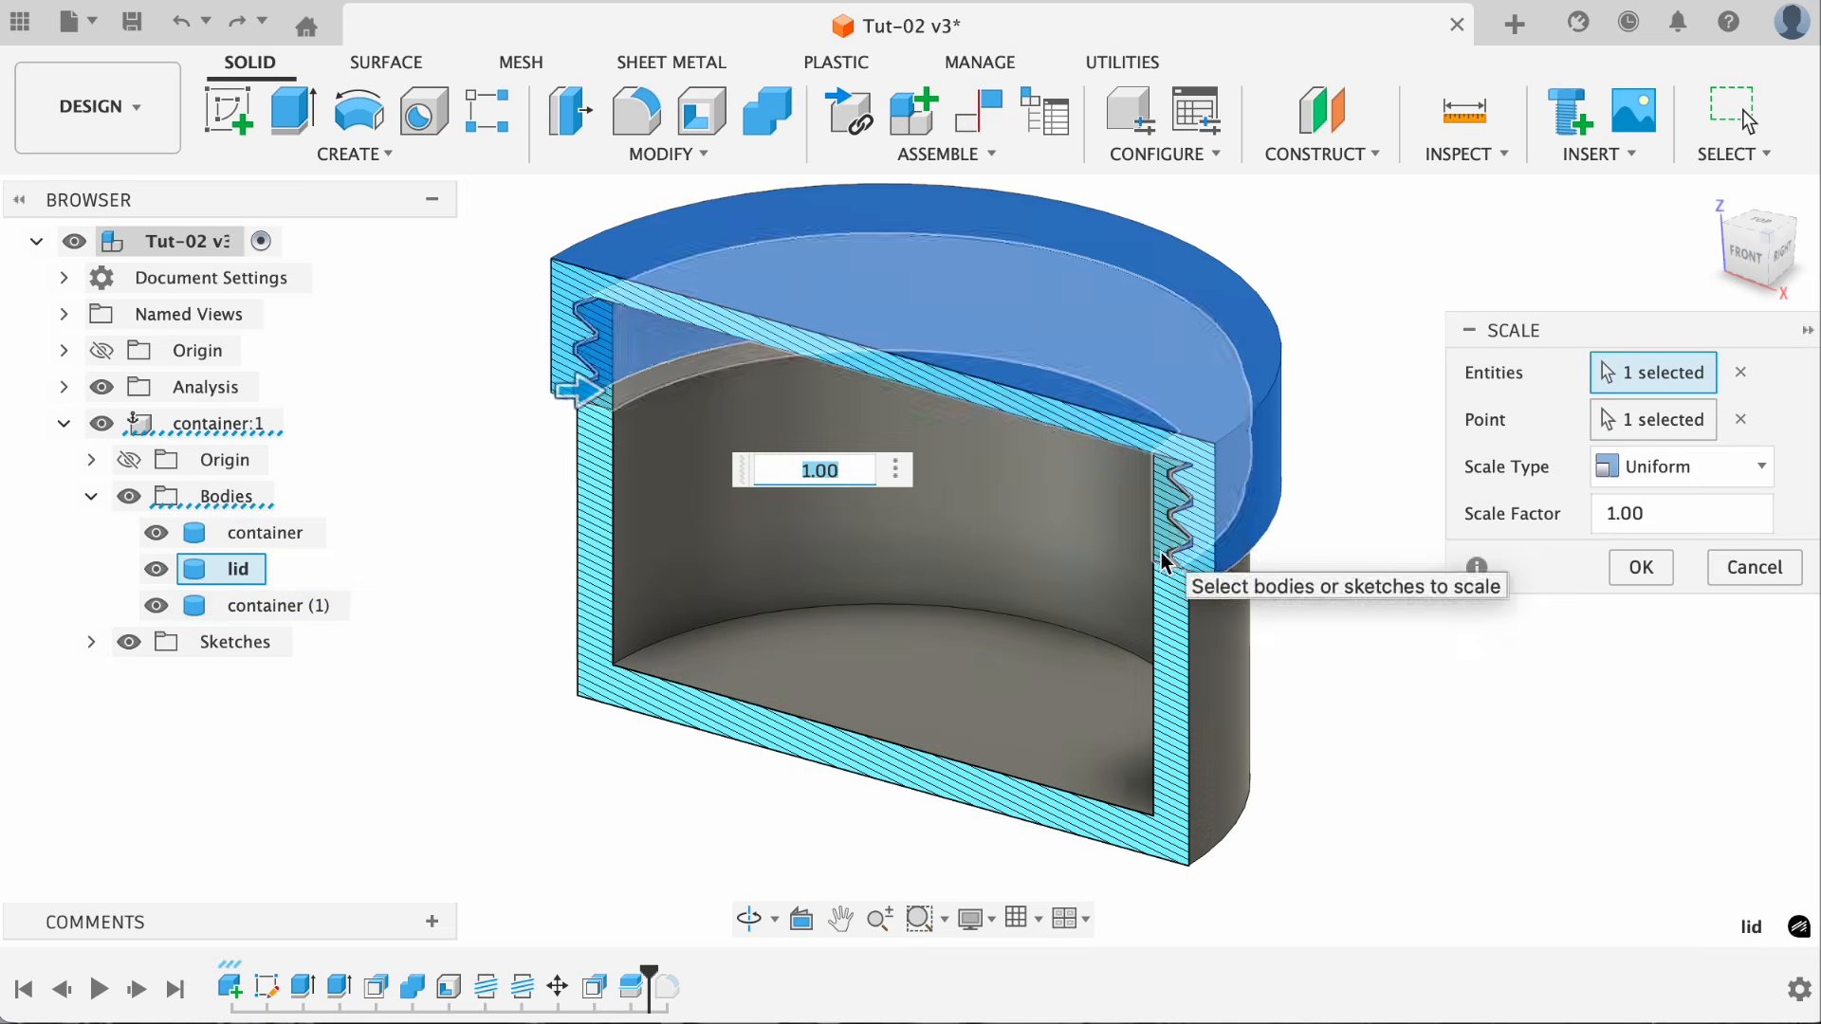
click(1165, 571)
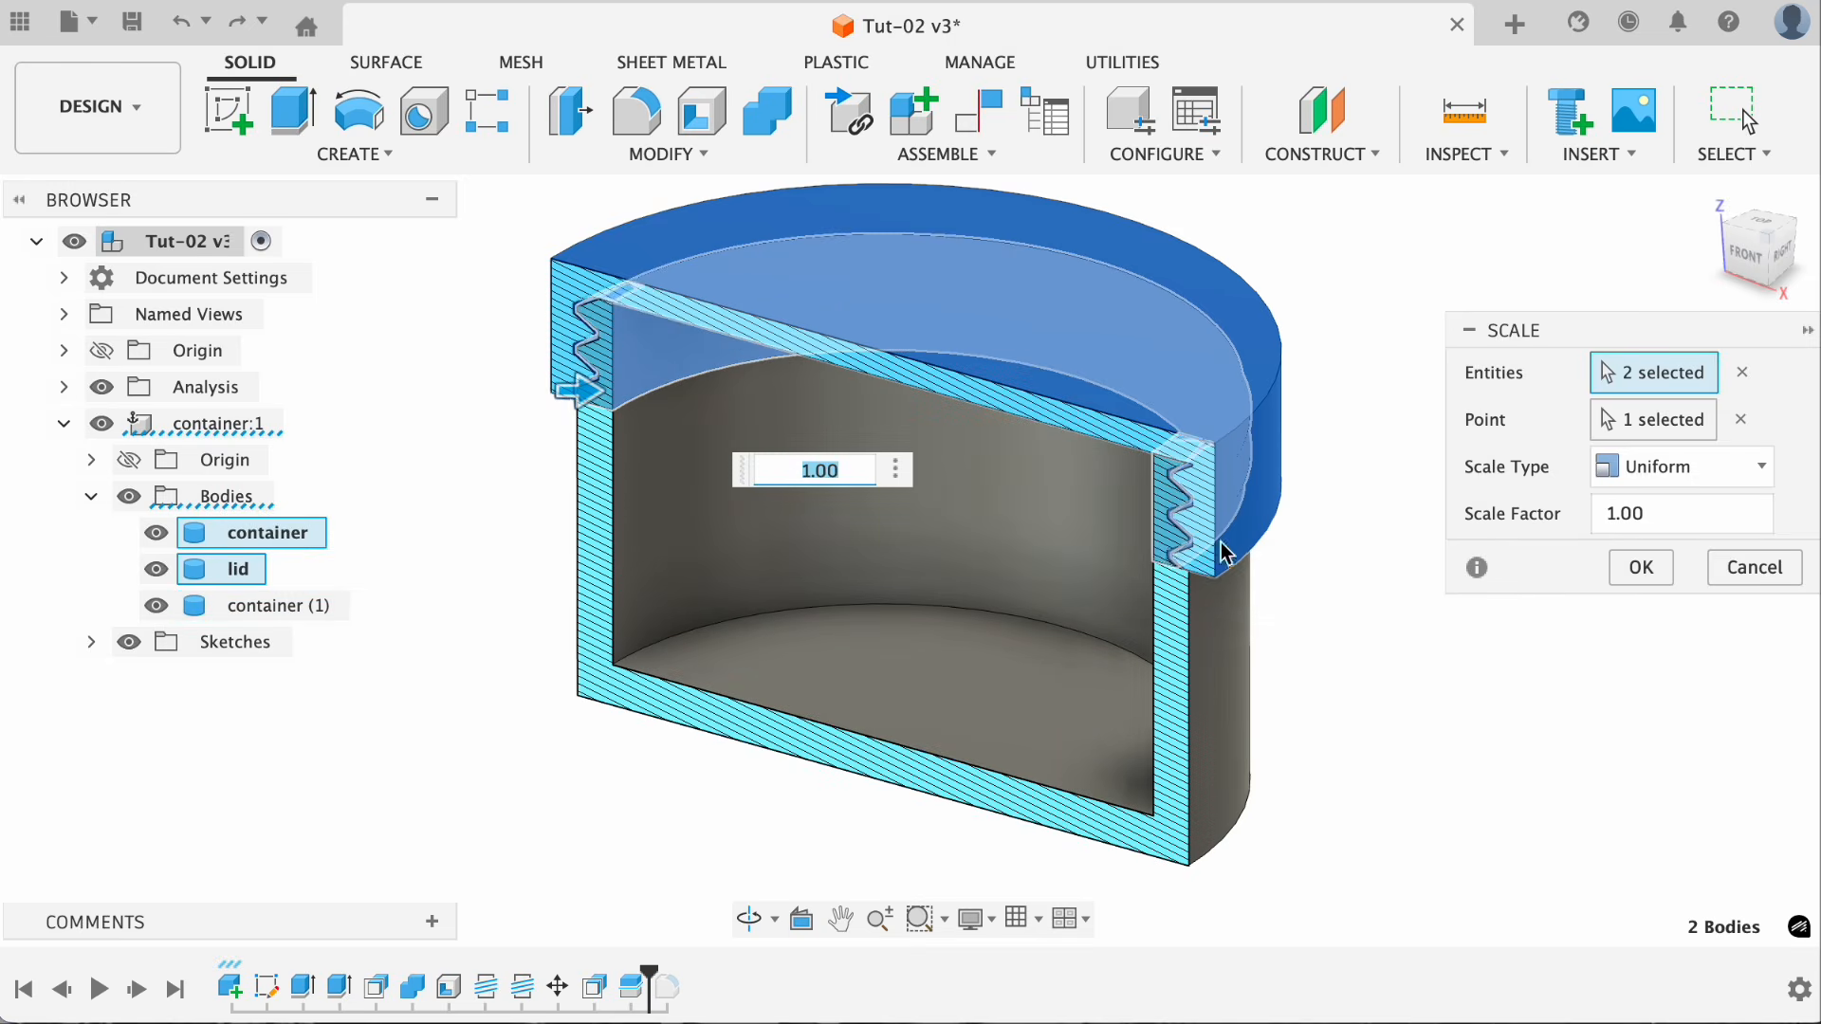
click(1675, 467)
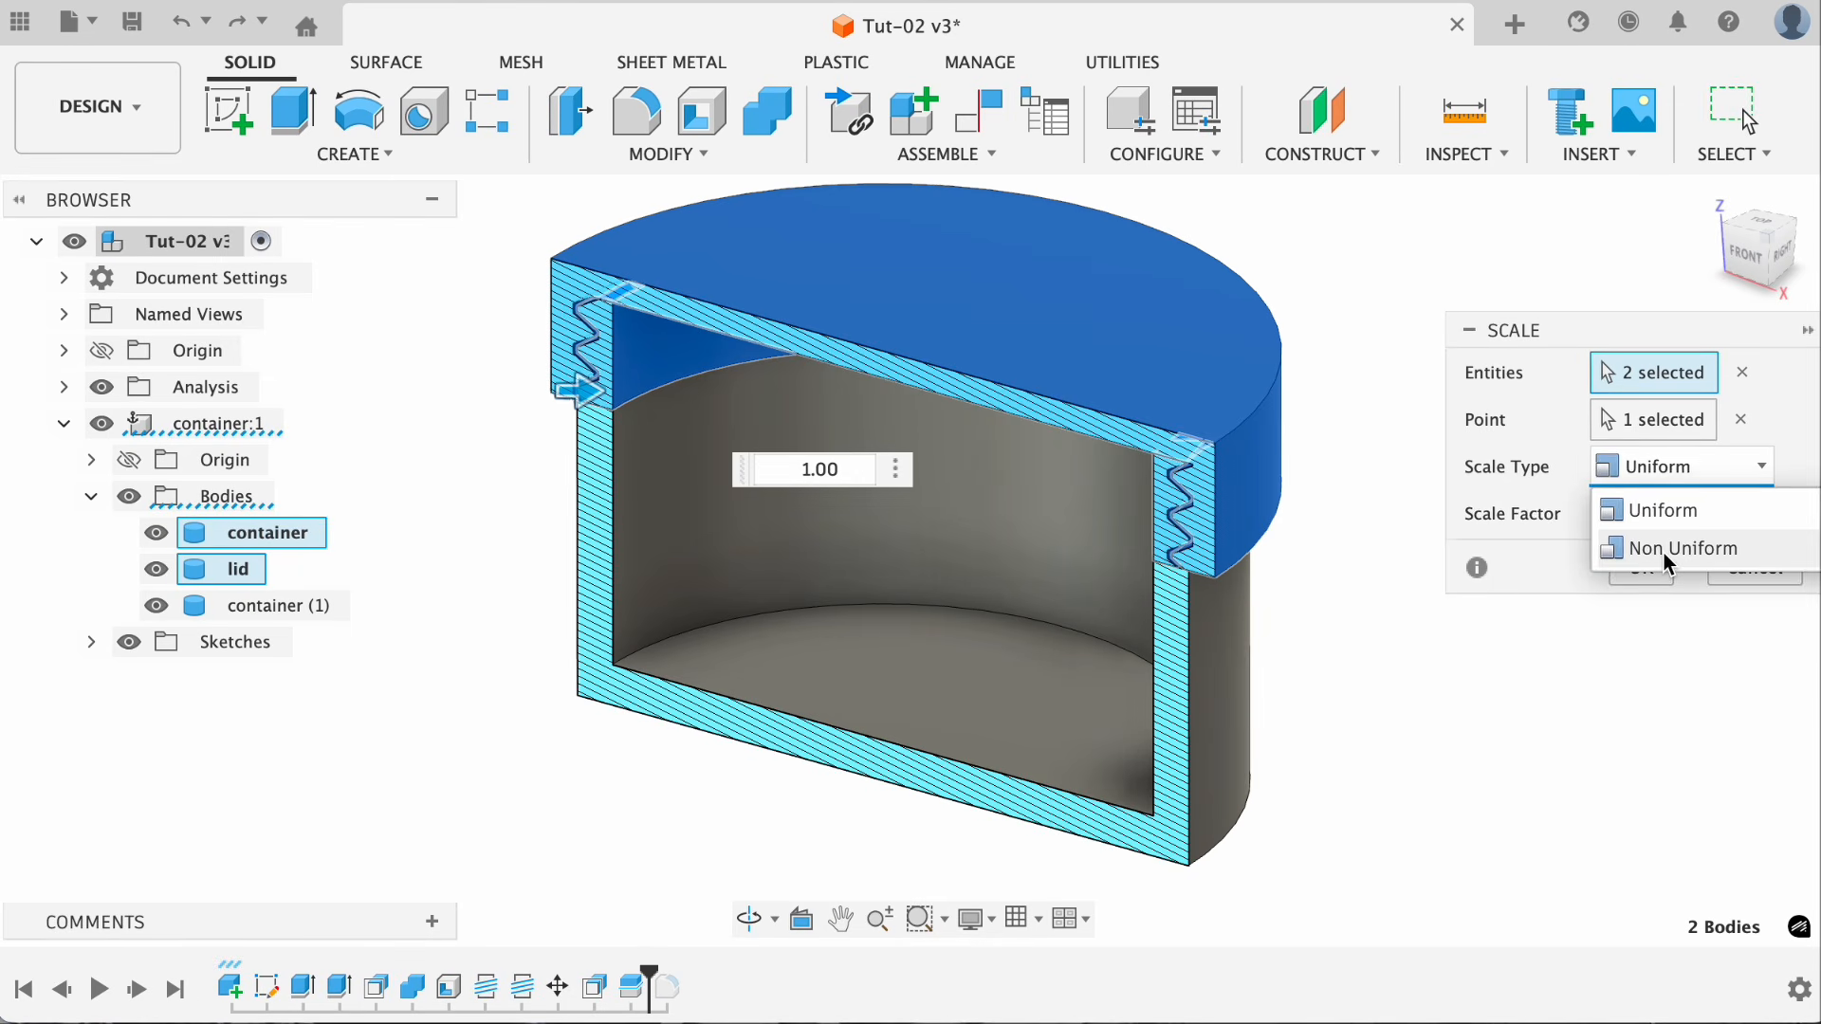
click(1664, 550)
click(1603, 607)
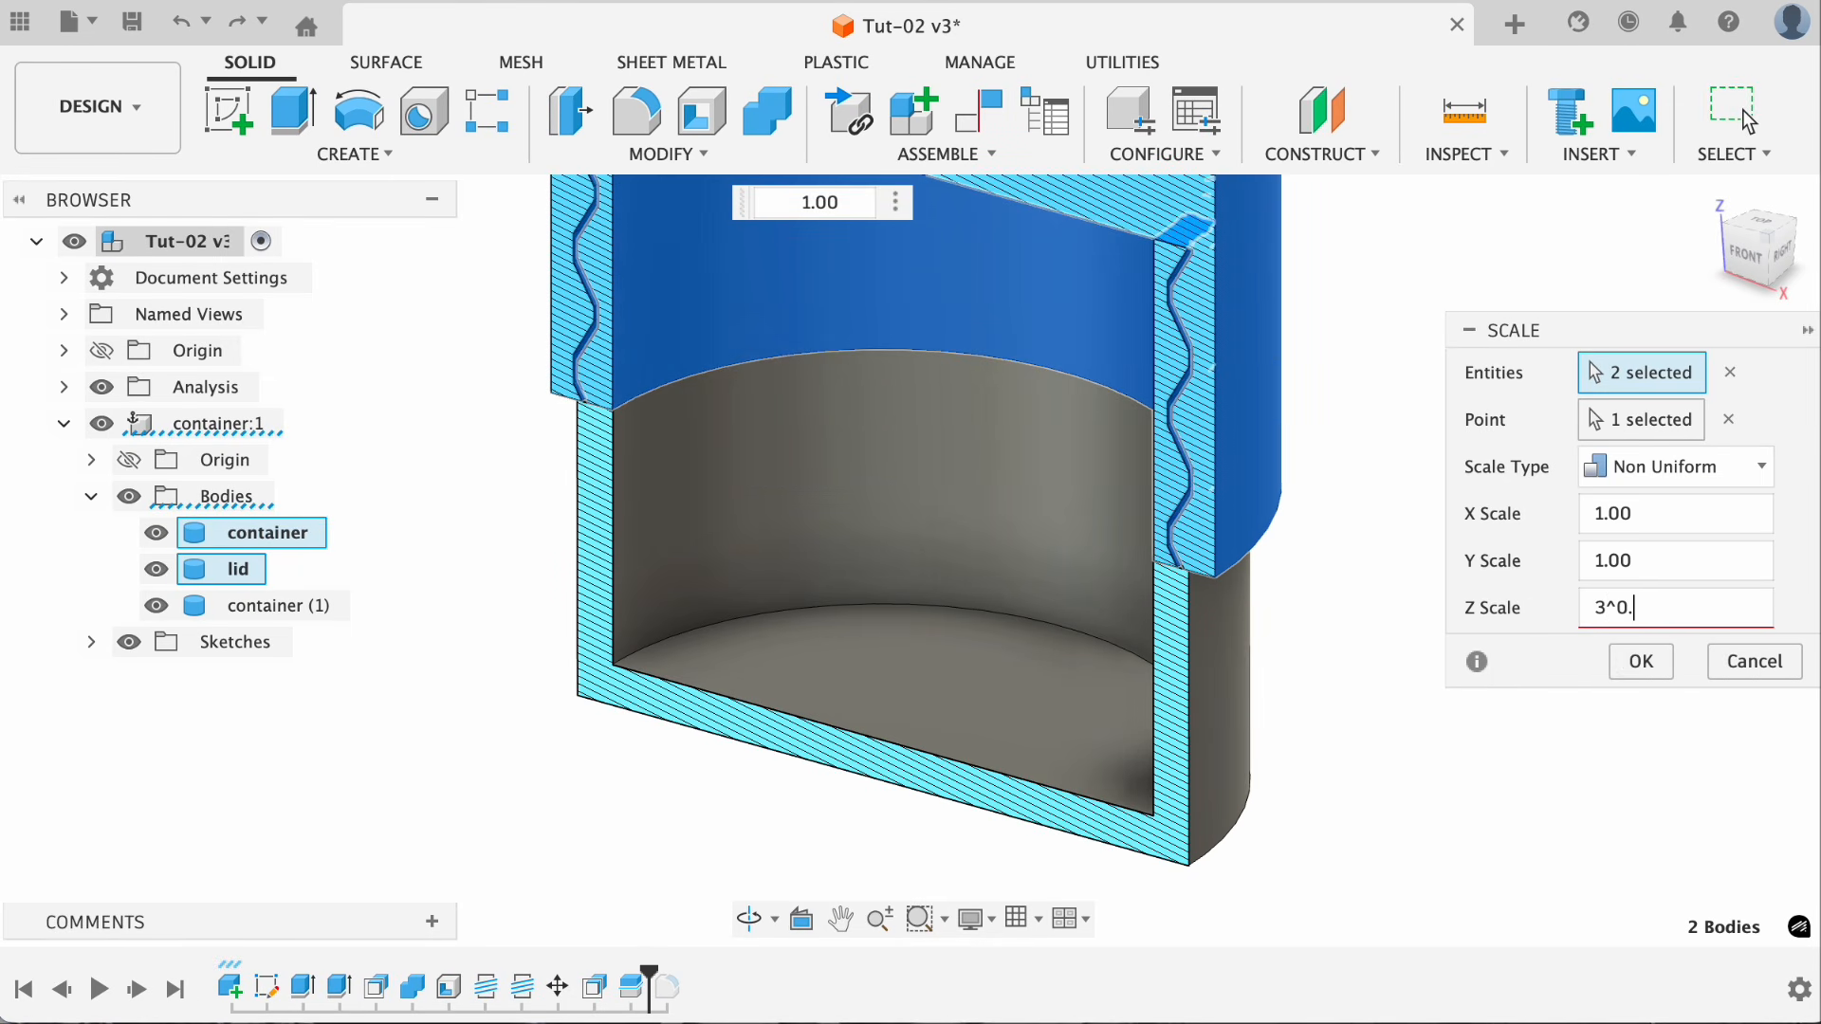
text(3^0.5)
key(Return)
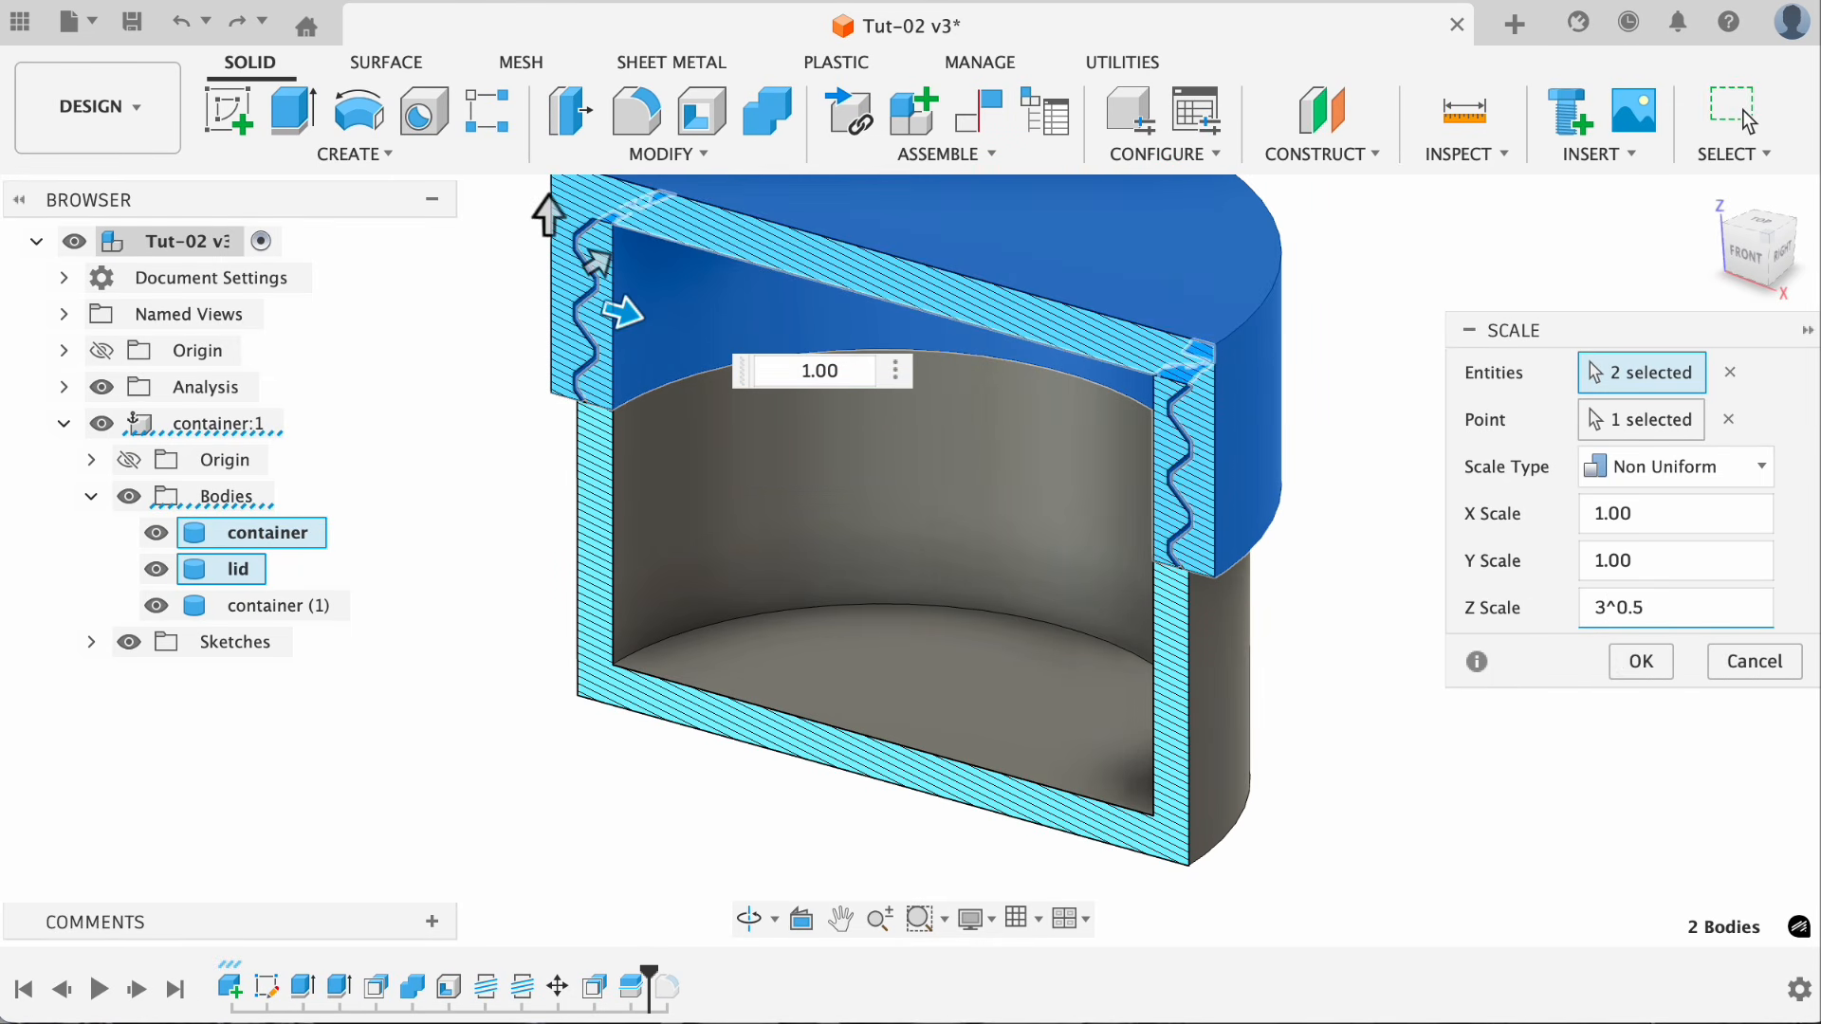
click(1641, 662)
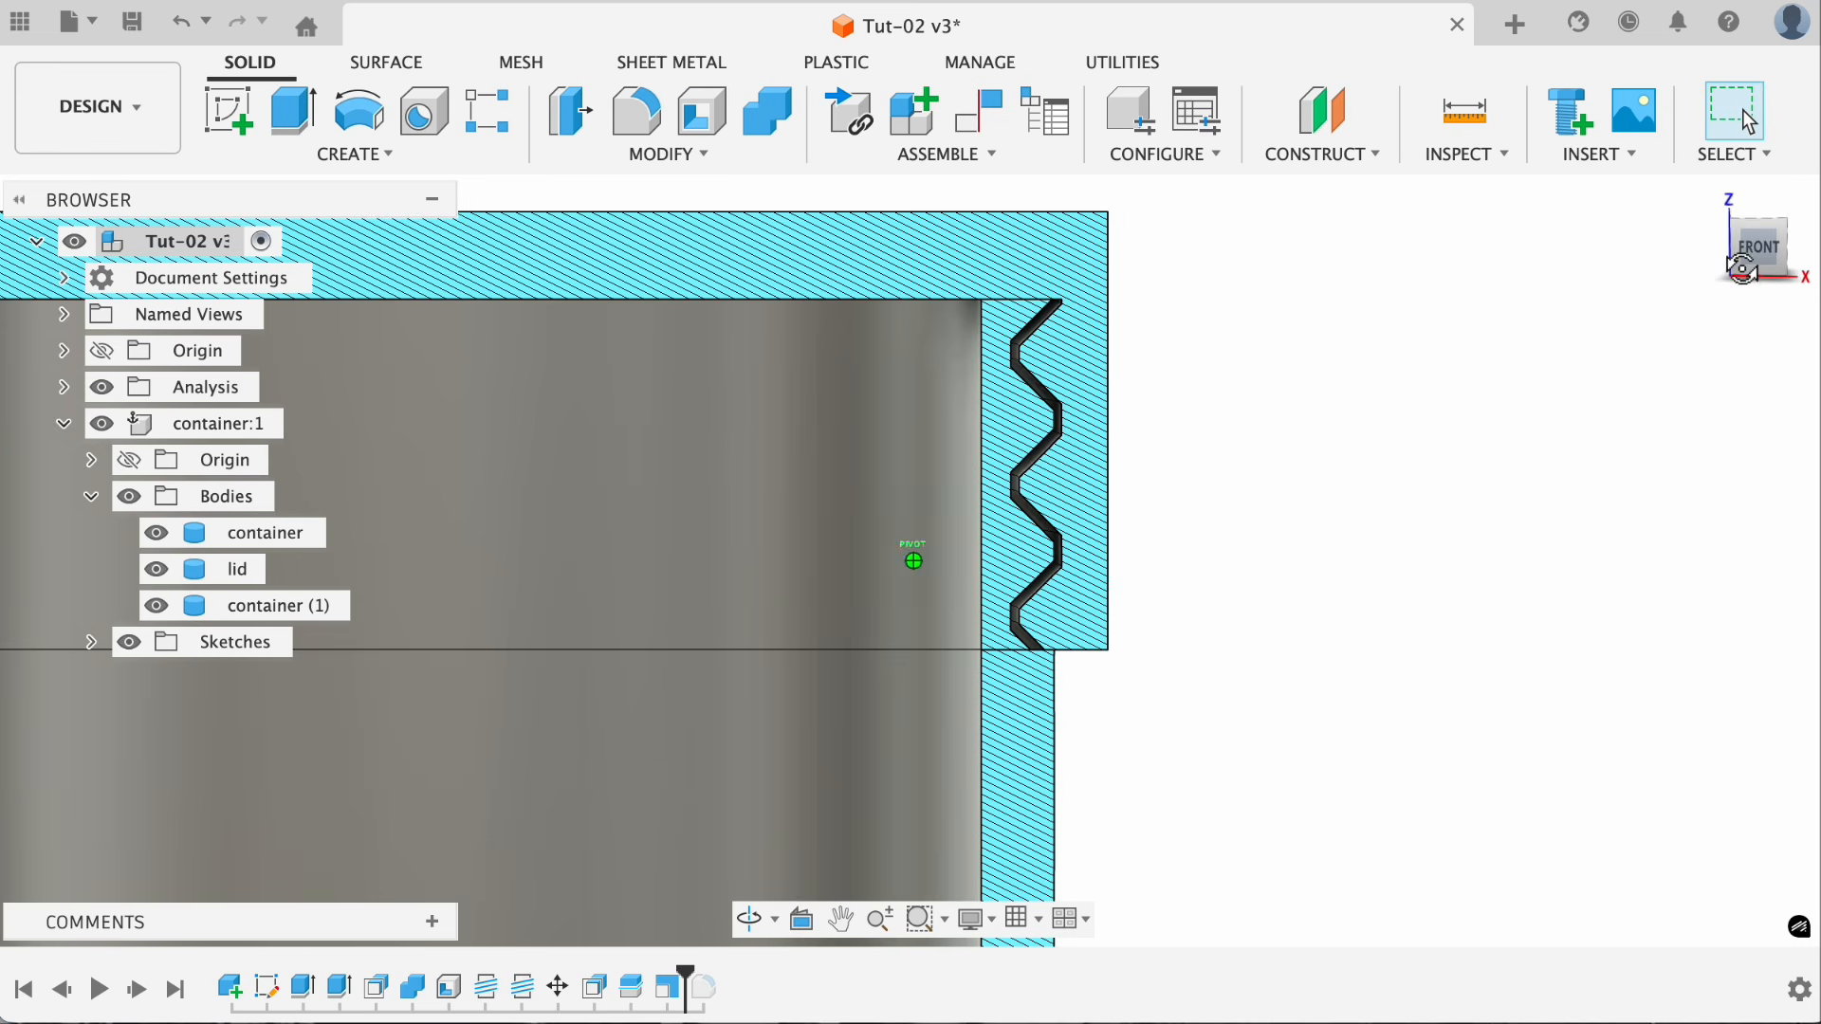
- Hide the lid and join the lower container body to the scaled threaded upper part with Combine
shift+middle_drag(913, 560, 977, 517)
shift+middle_drag(1711, 272, 1671, 293)
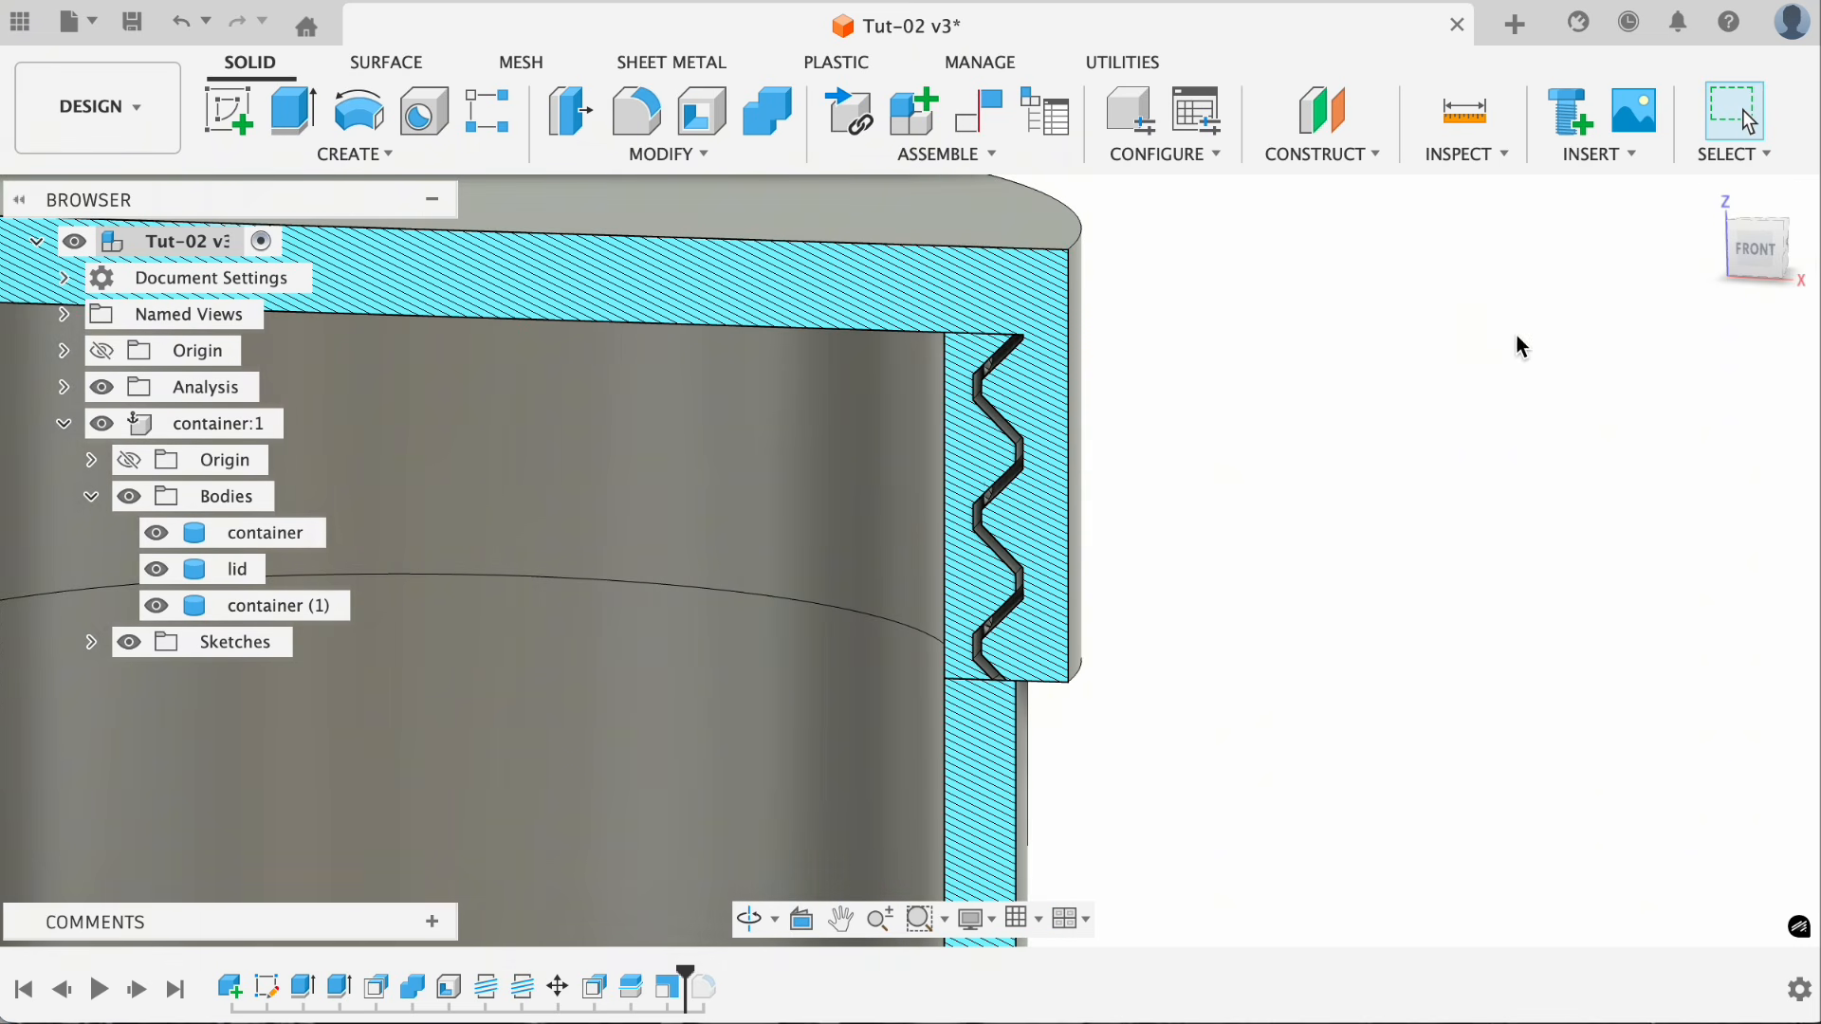
key(super+shift+5)
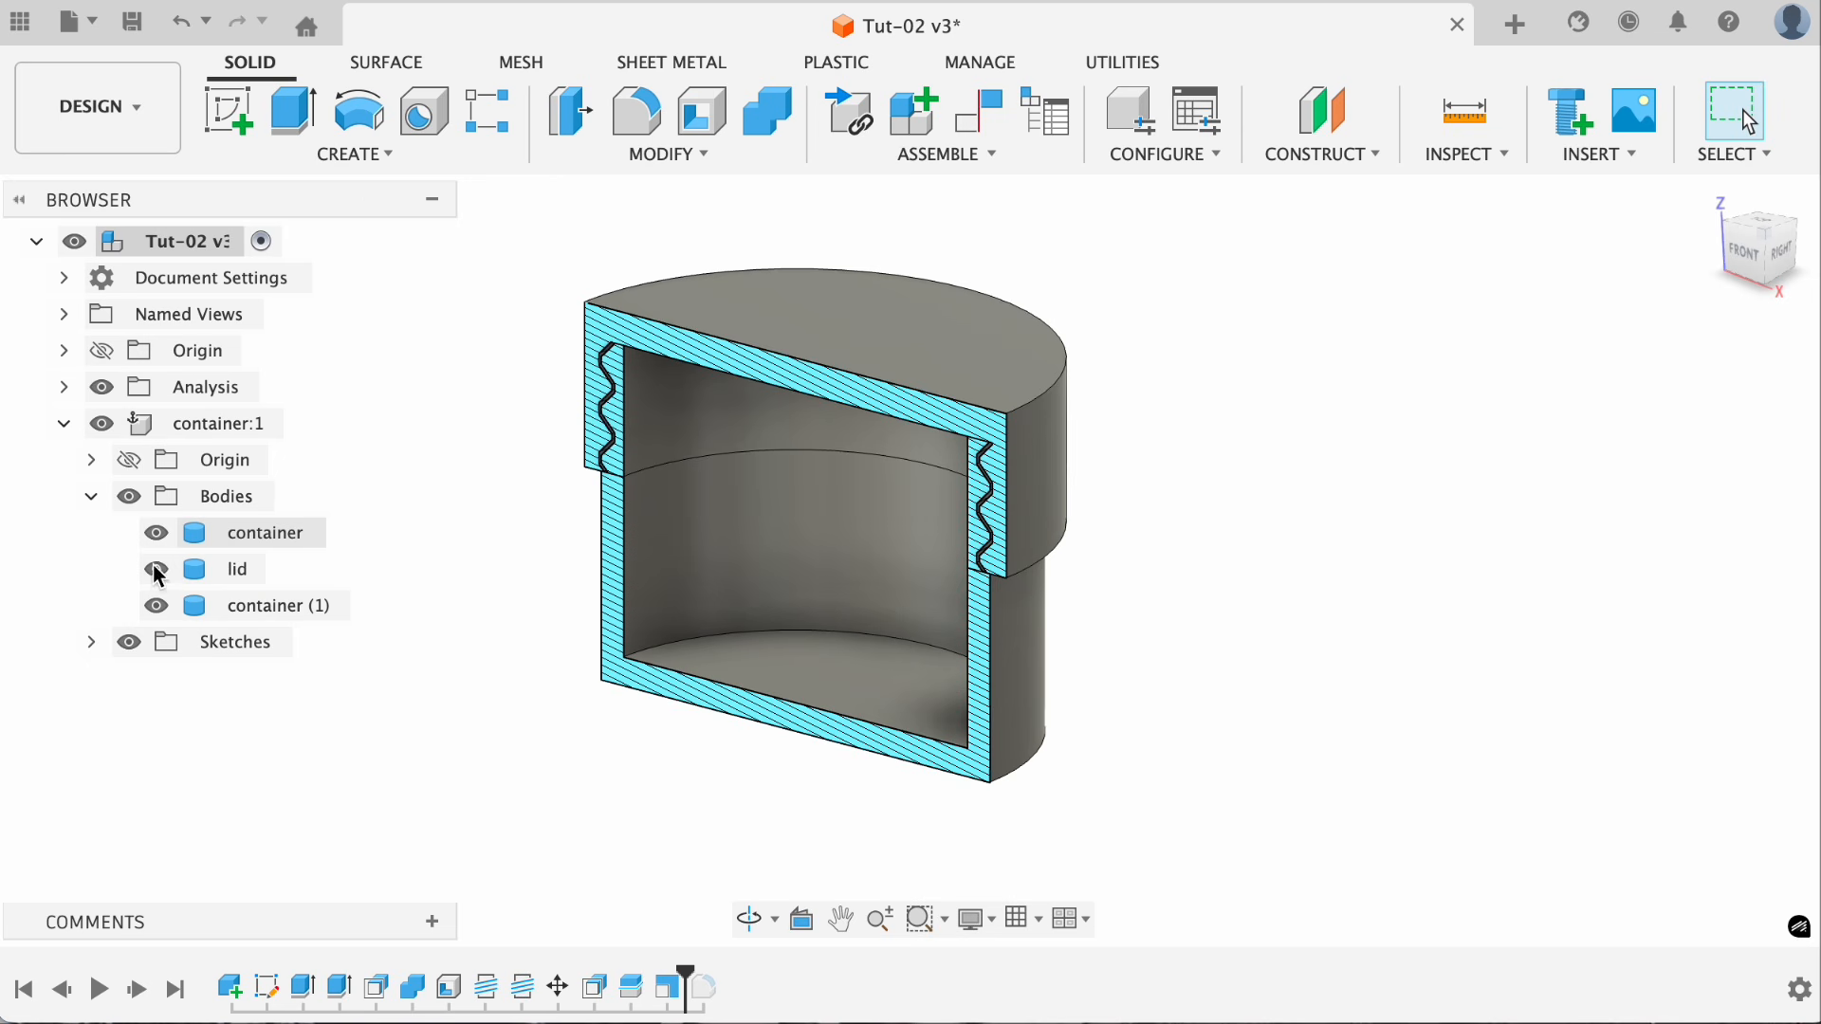
click(156, 570)
click(760, 118)
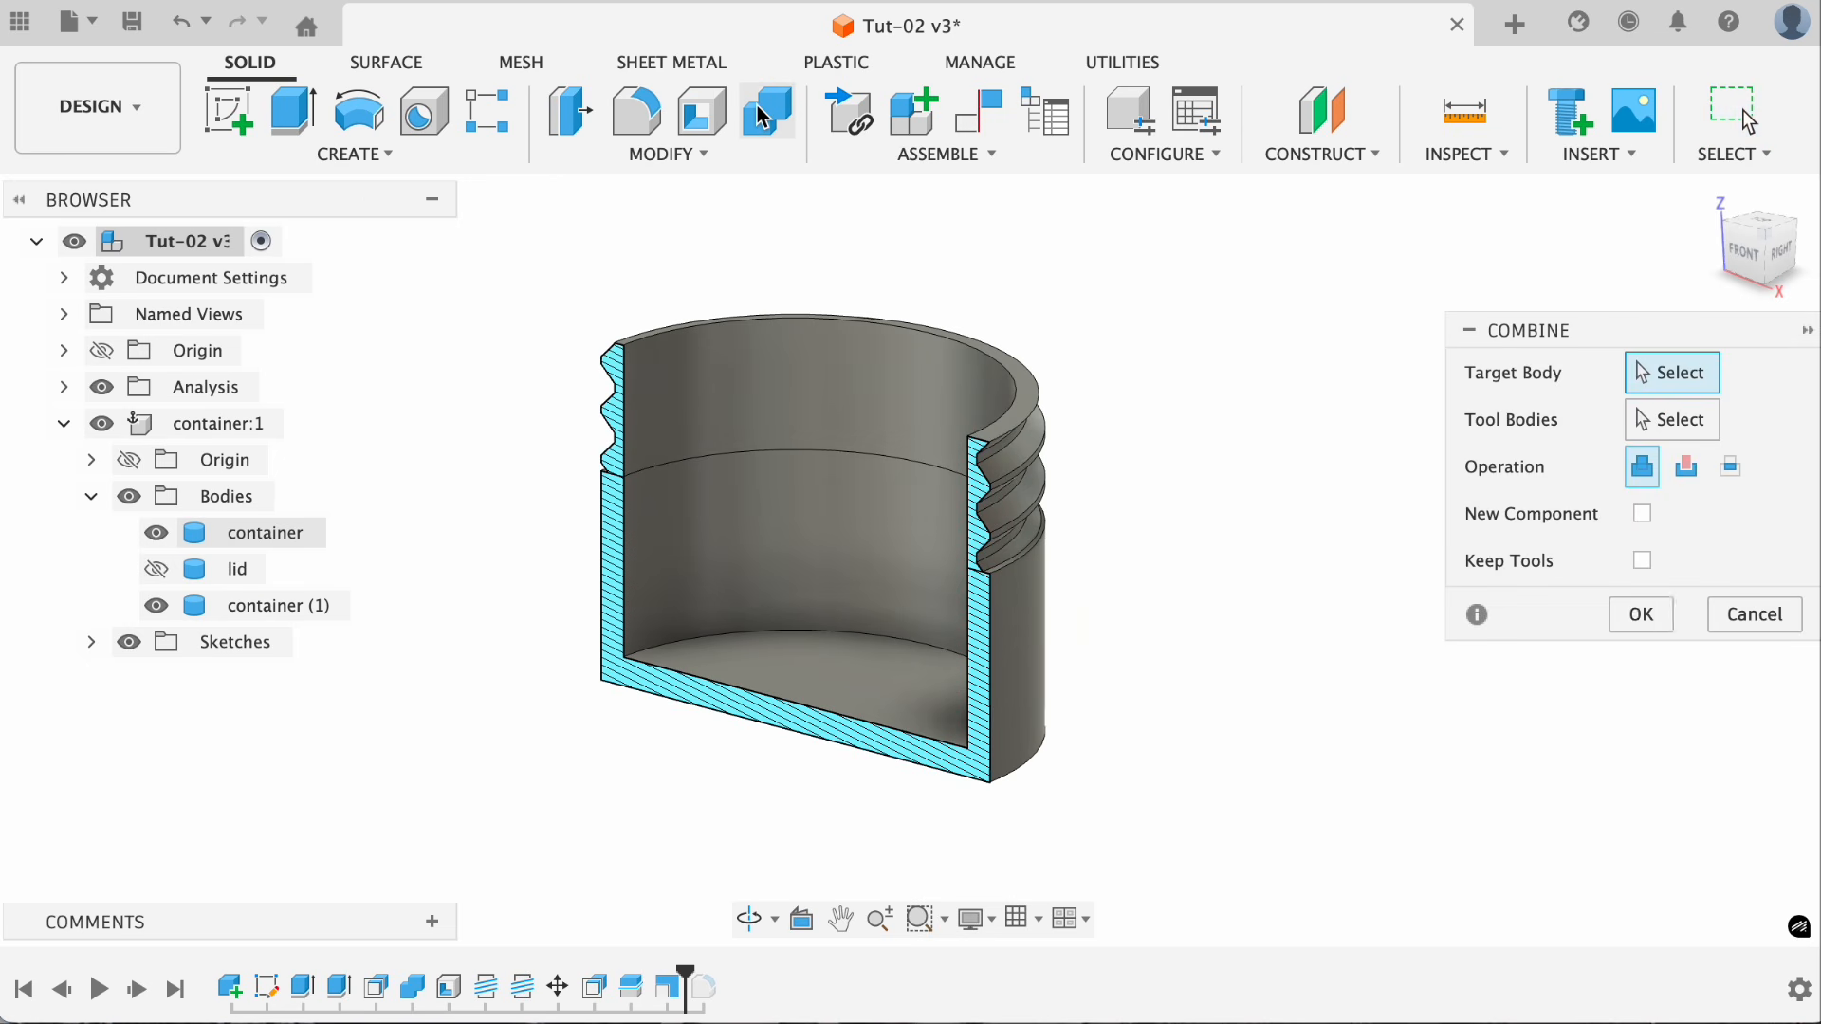
click(813, 373)
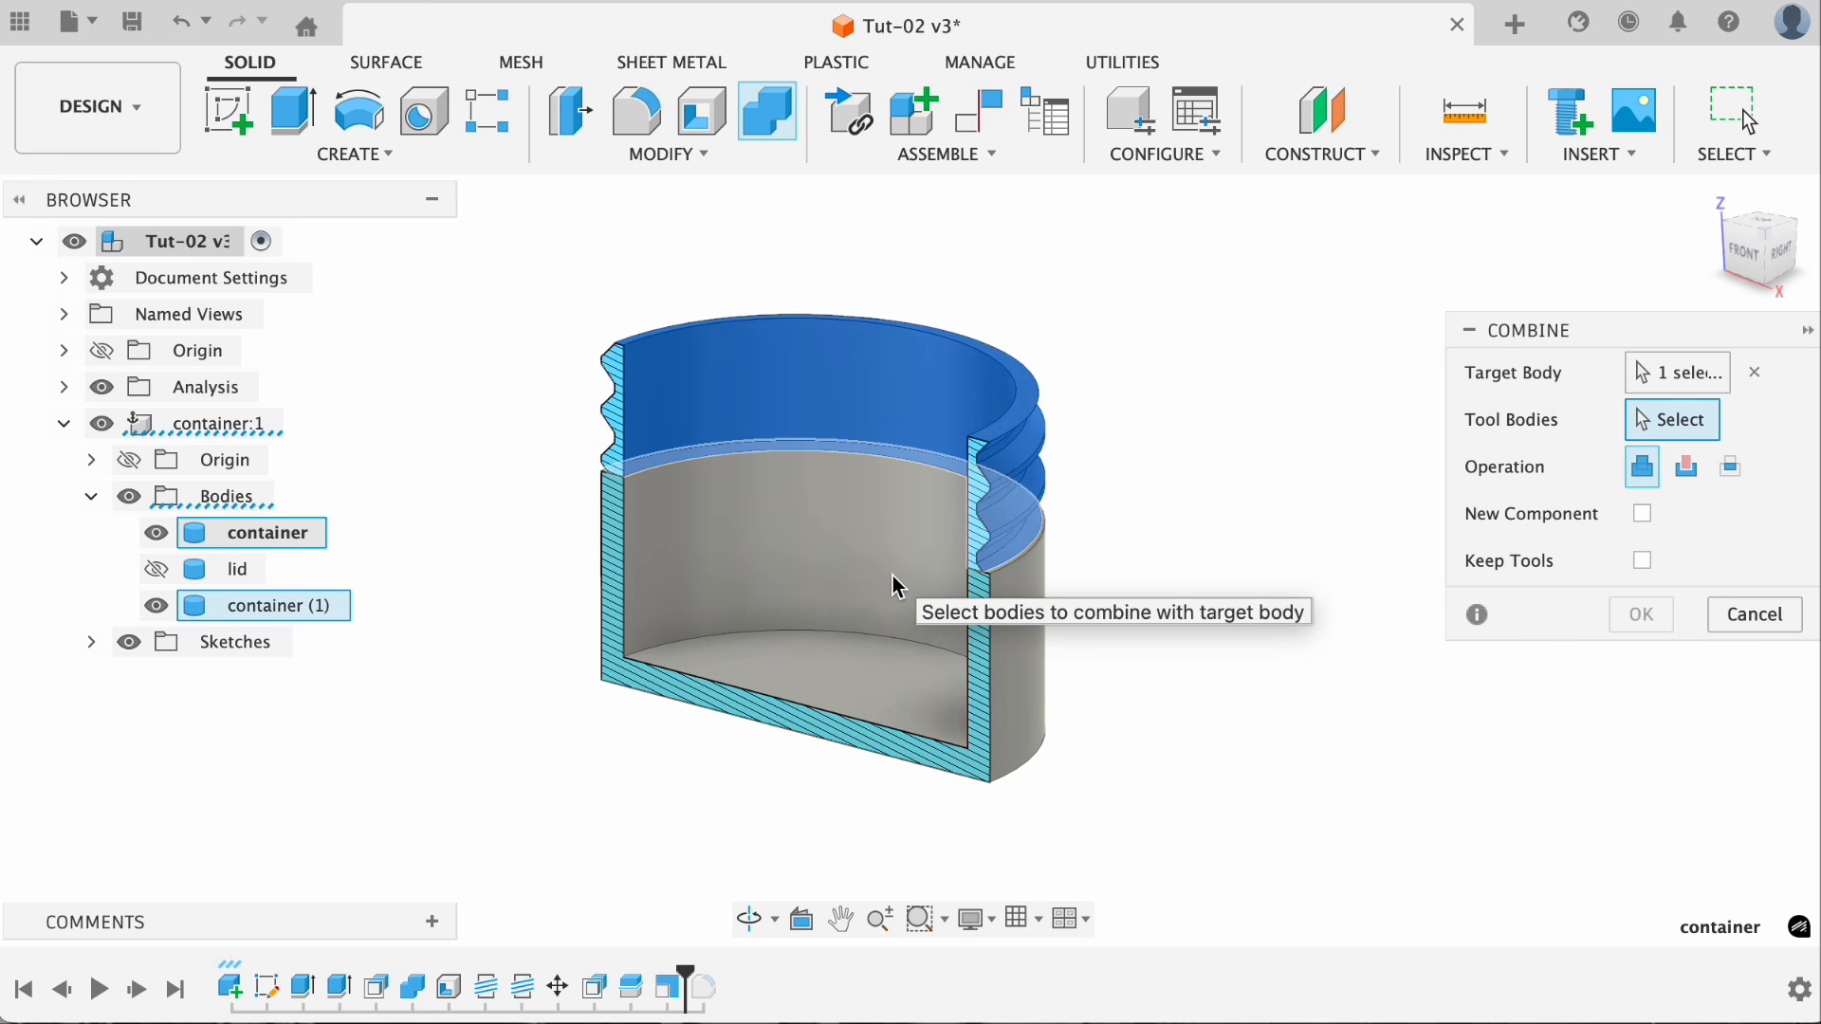
click(891, 577)
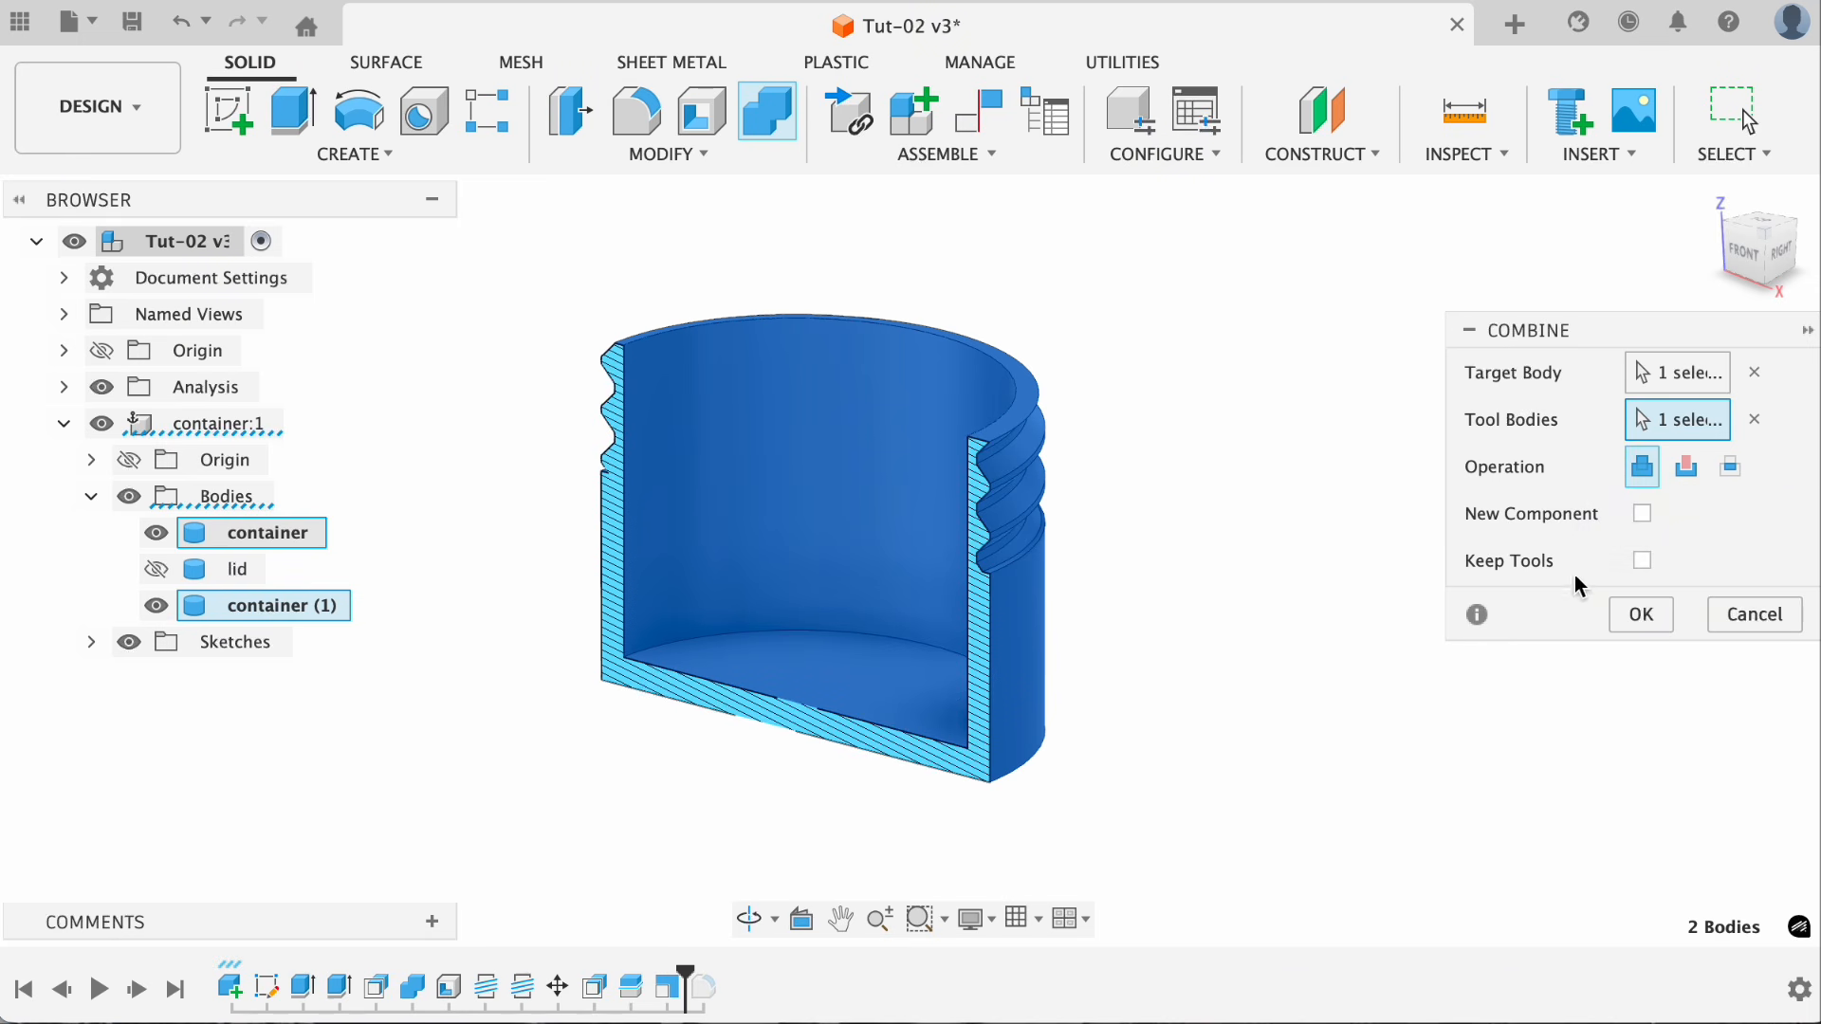
click(1652, 607)
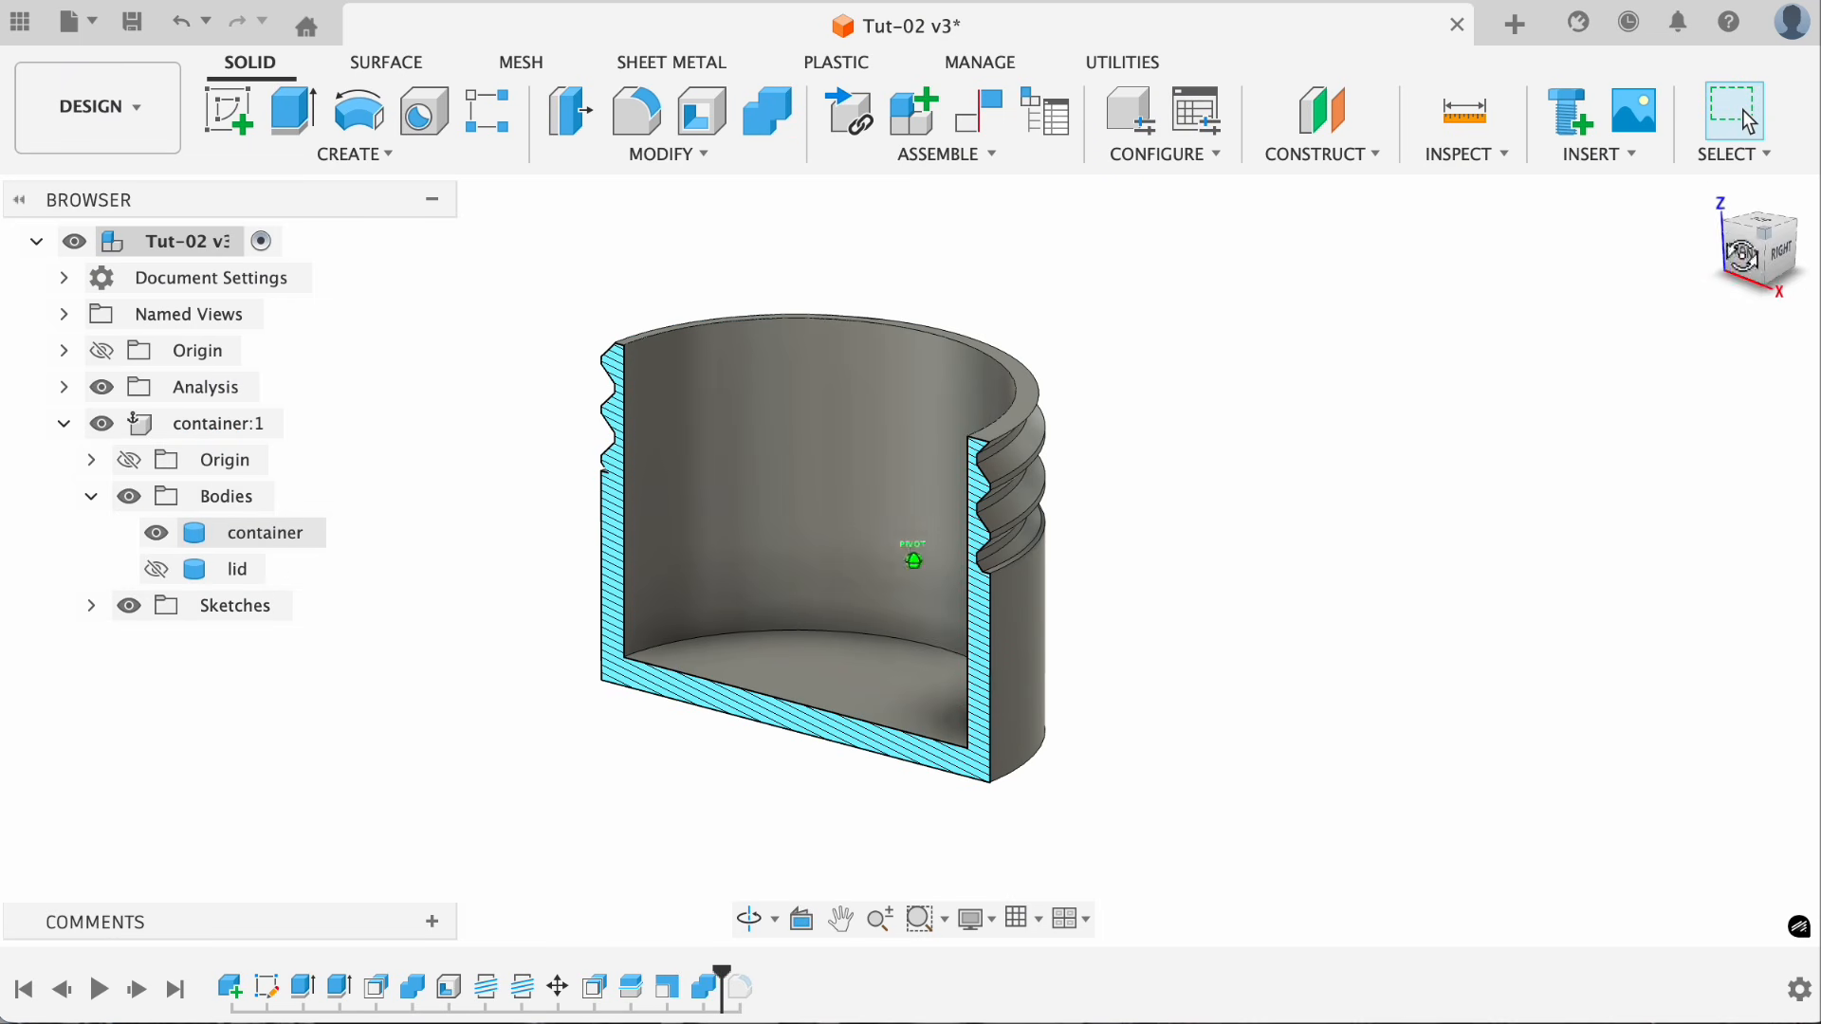
- Show the lid again and examine the thread fit between lid and container in the section view
mouse_move(1743, 254)
mouse_down()
mouse_move(1719, 205)
mouse_move(1705, 217)
mouse_move(1758, 253)
mouse_up()
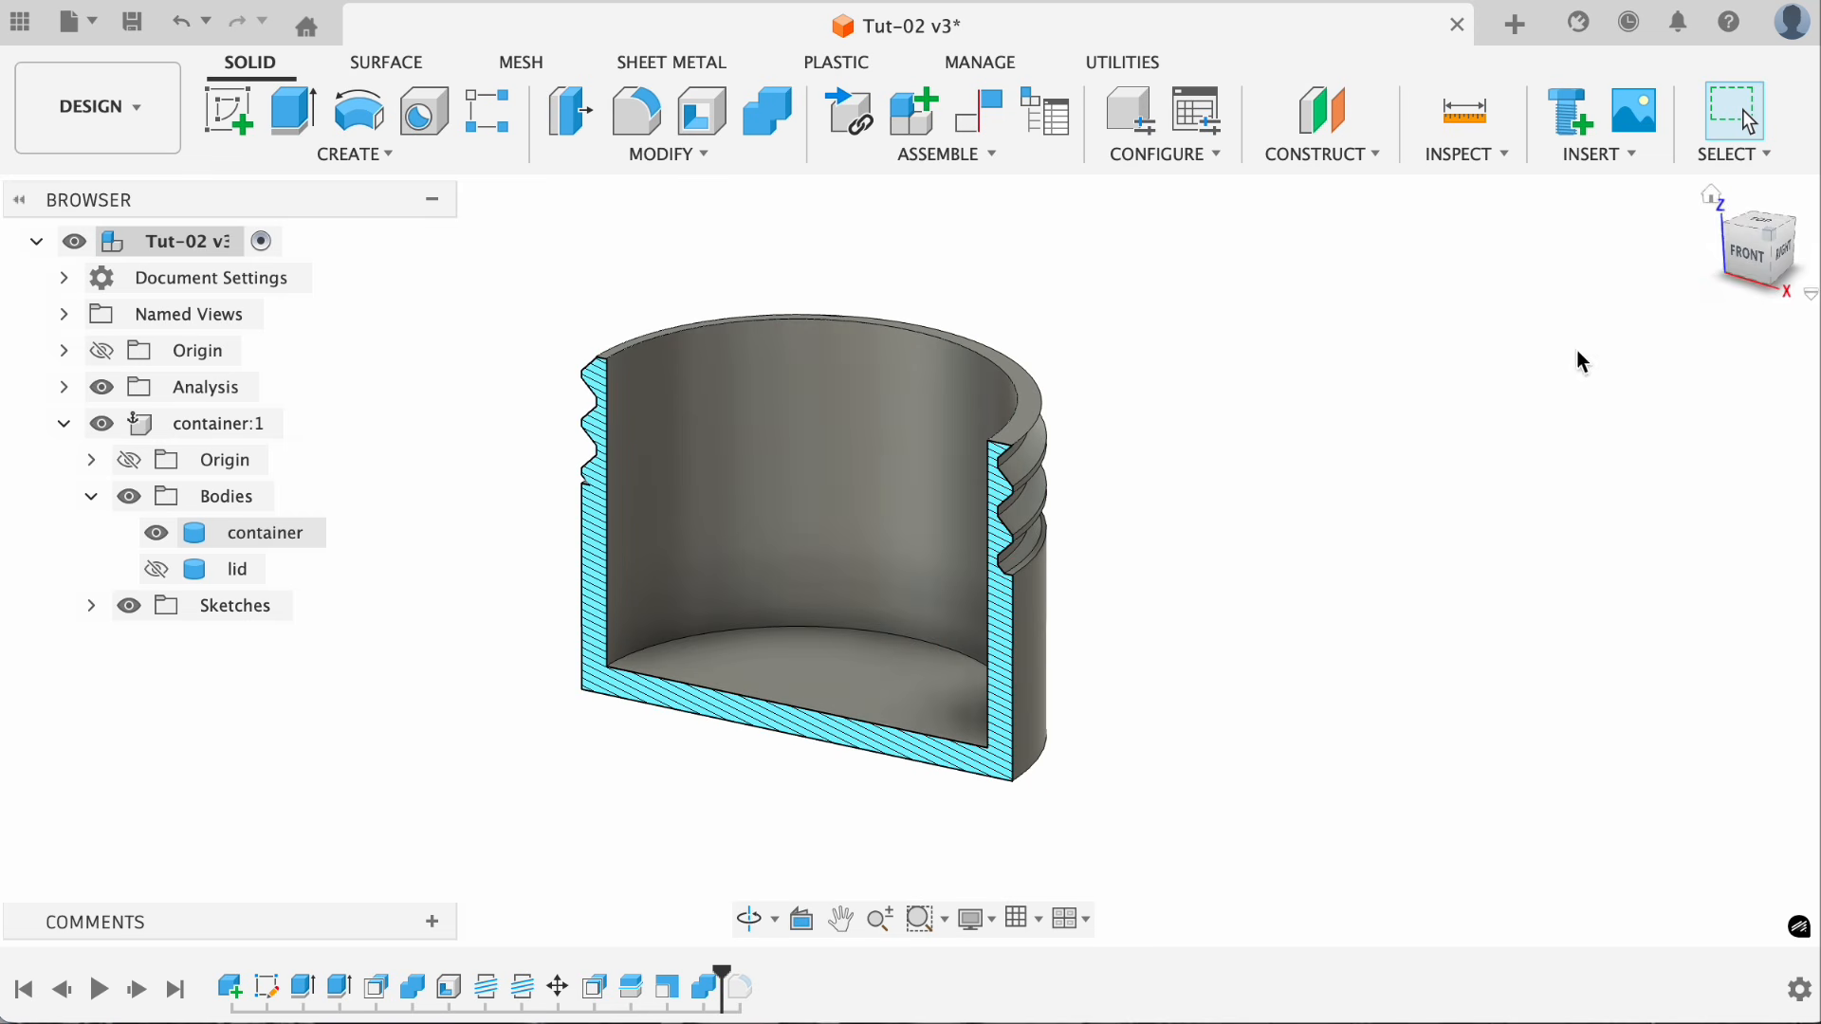
click(155, 569)
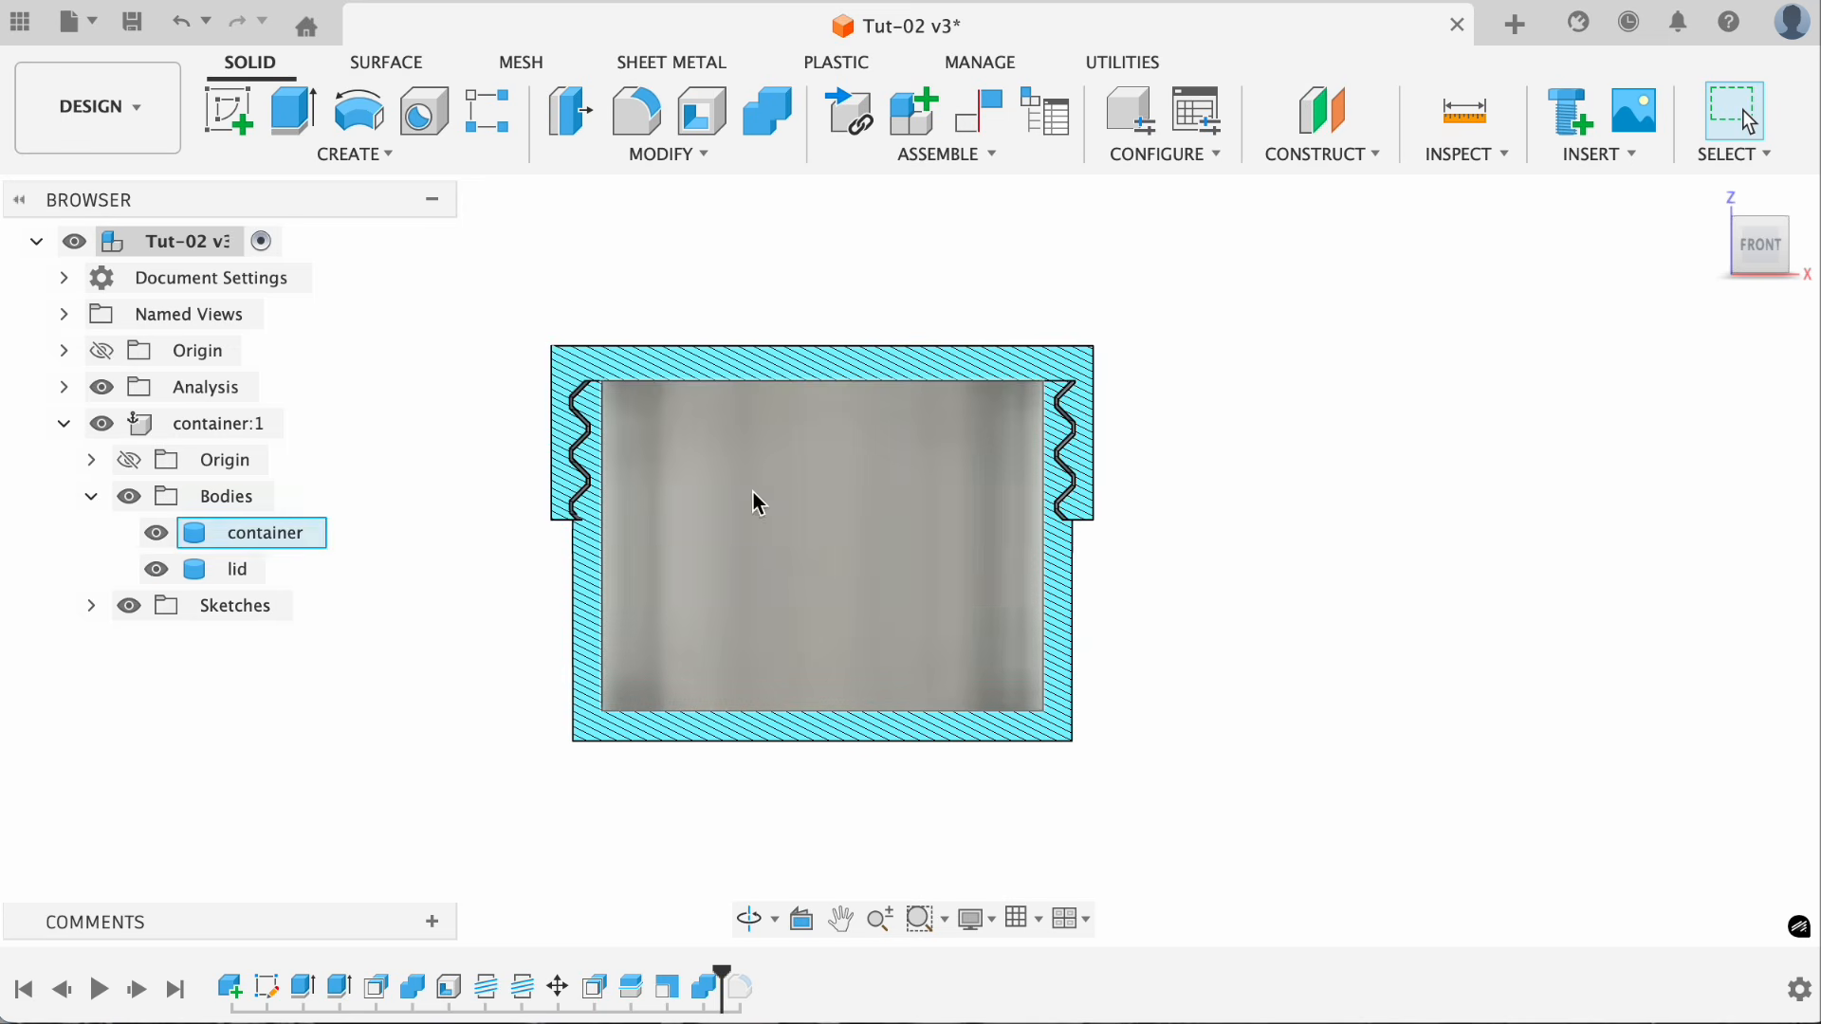
click(1089, 446)
scroll(1091, 454, up, 3)
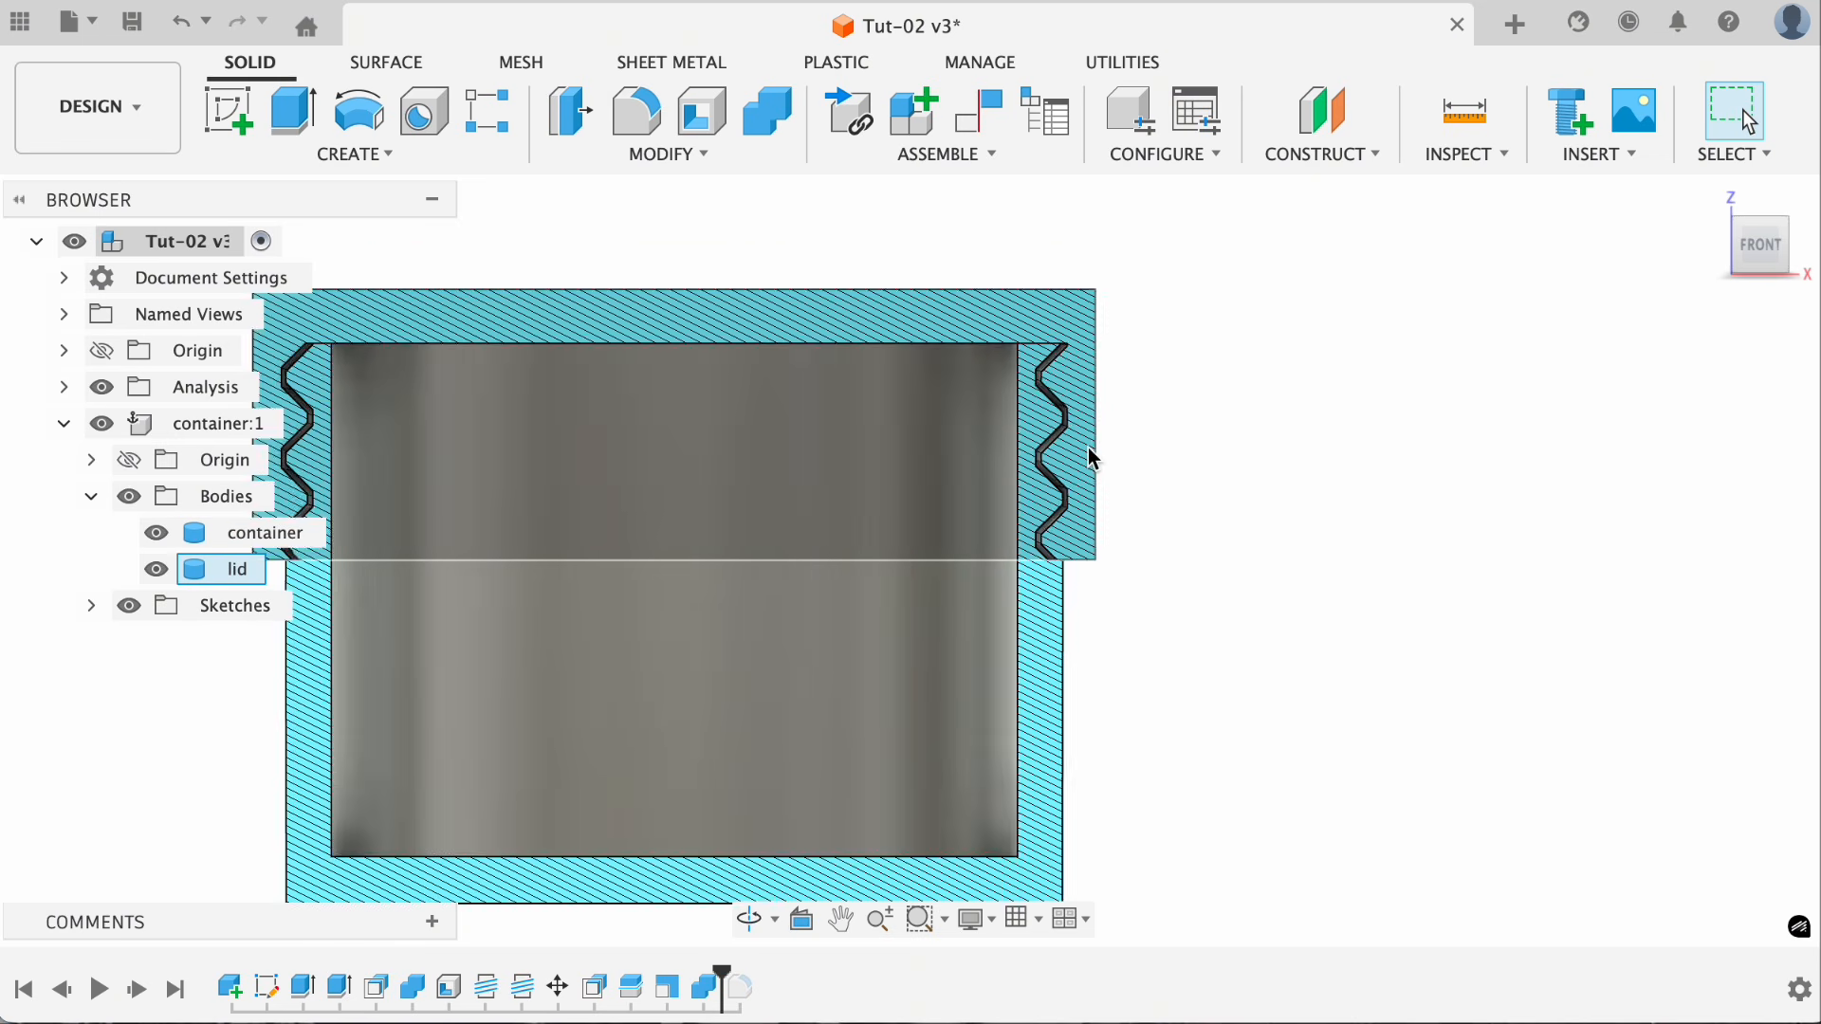
scroll(1086, 452, up, 4)
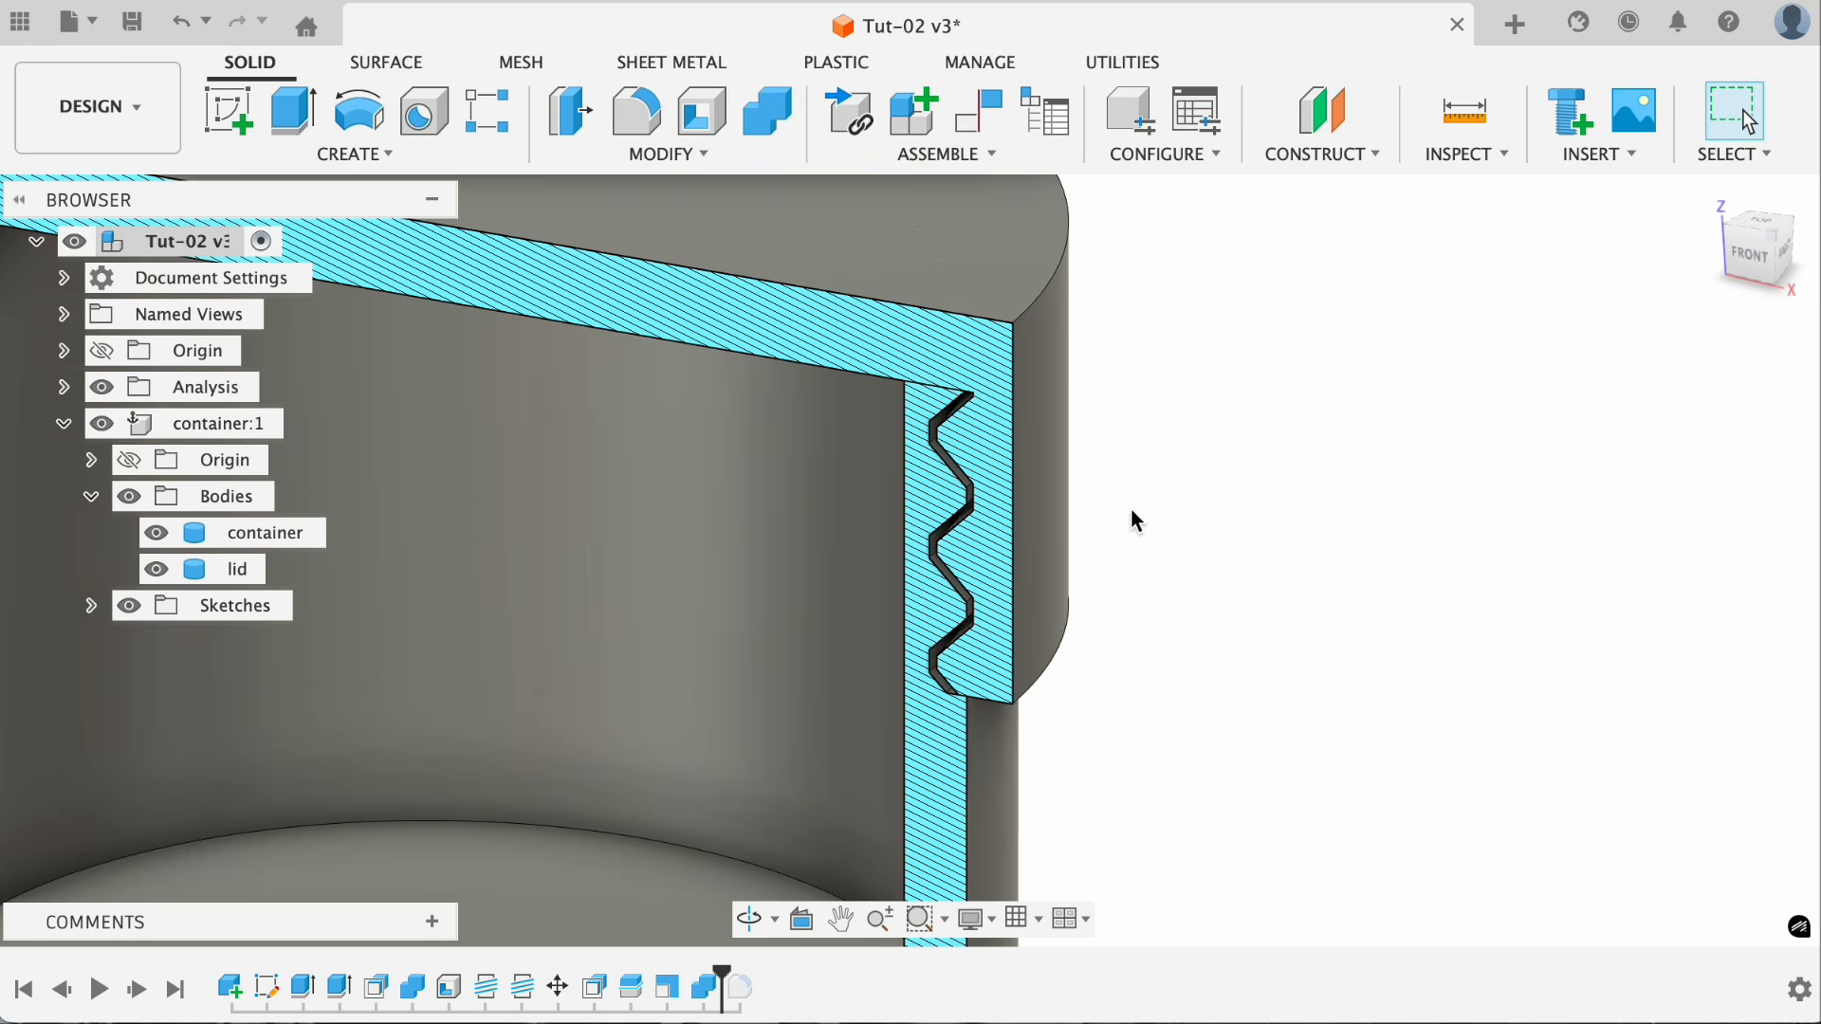
scroll(1134, 516, down, 5)
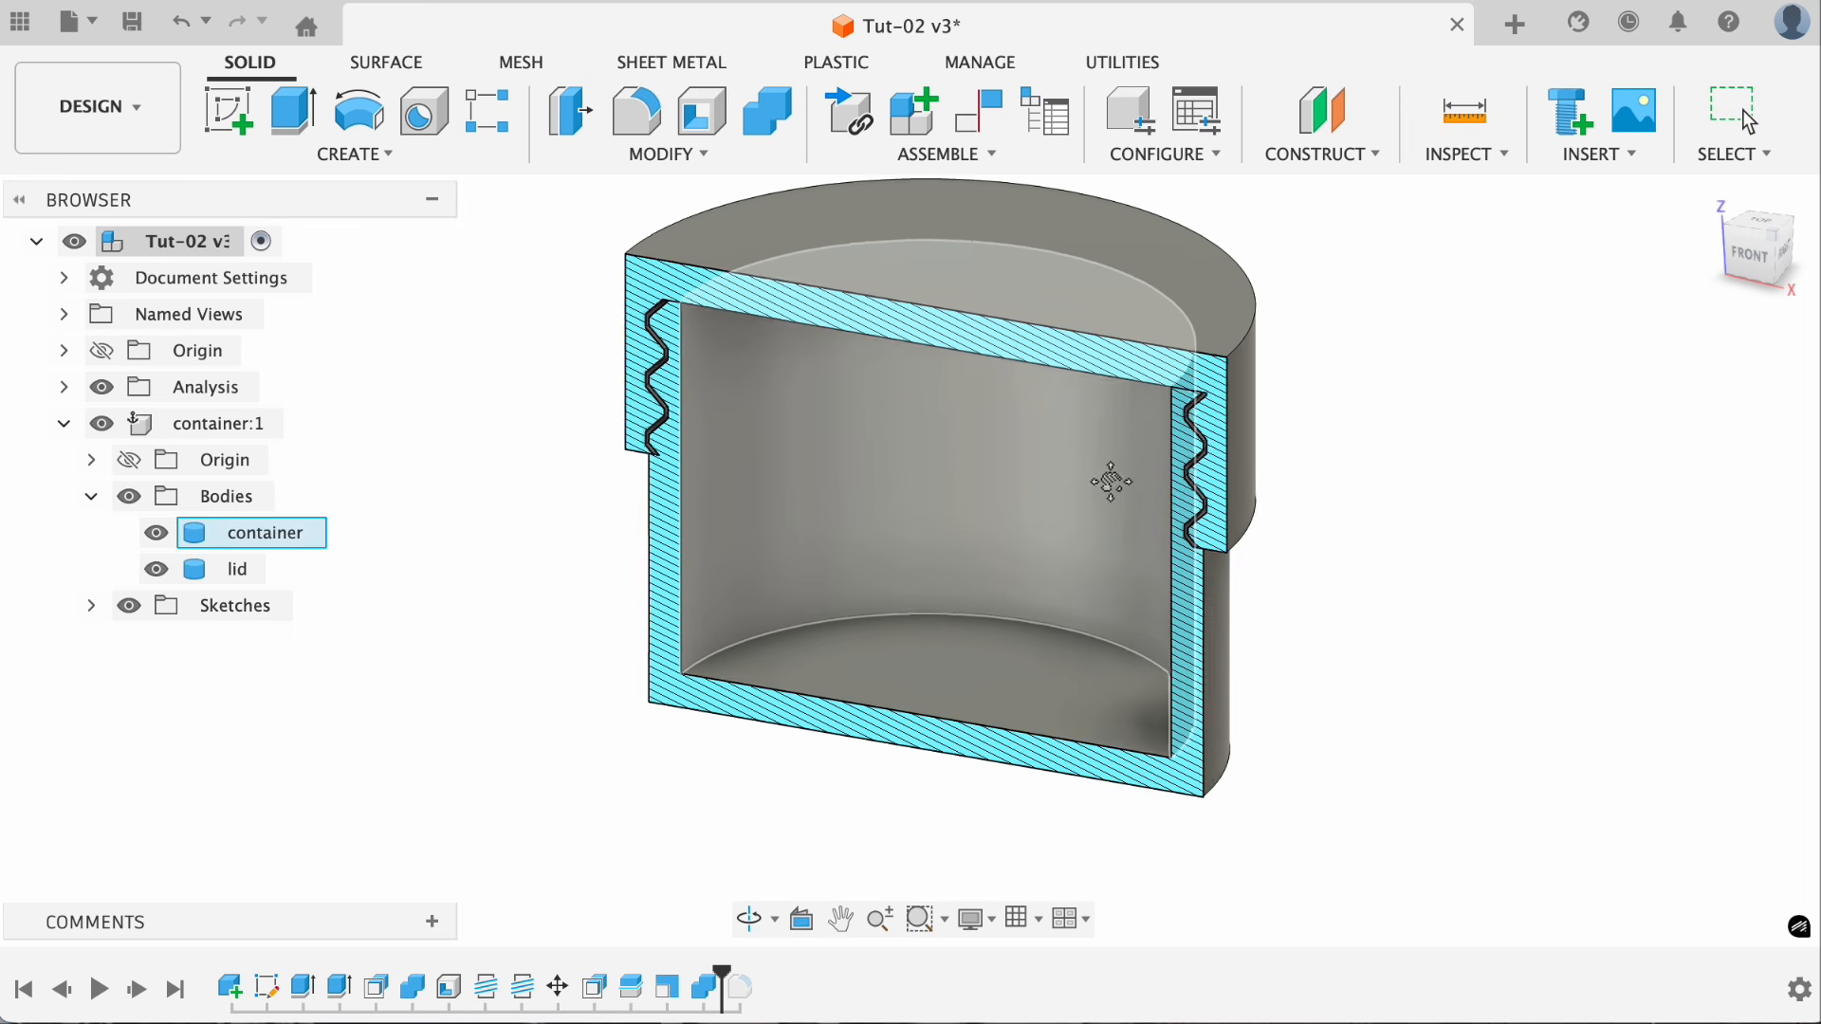
- Change the container's external thread designation to M50x2
double_click(481, 994)
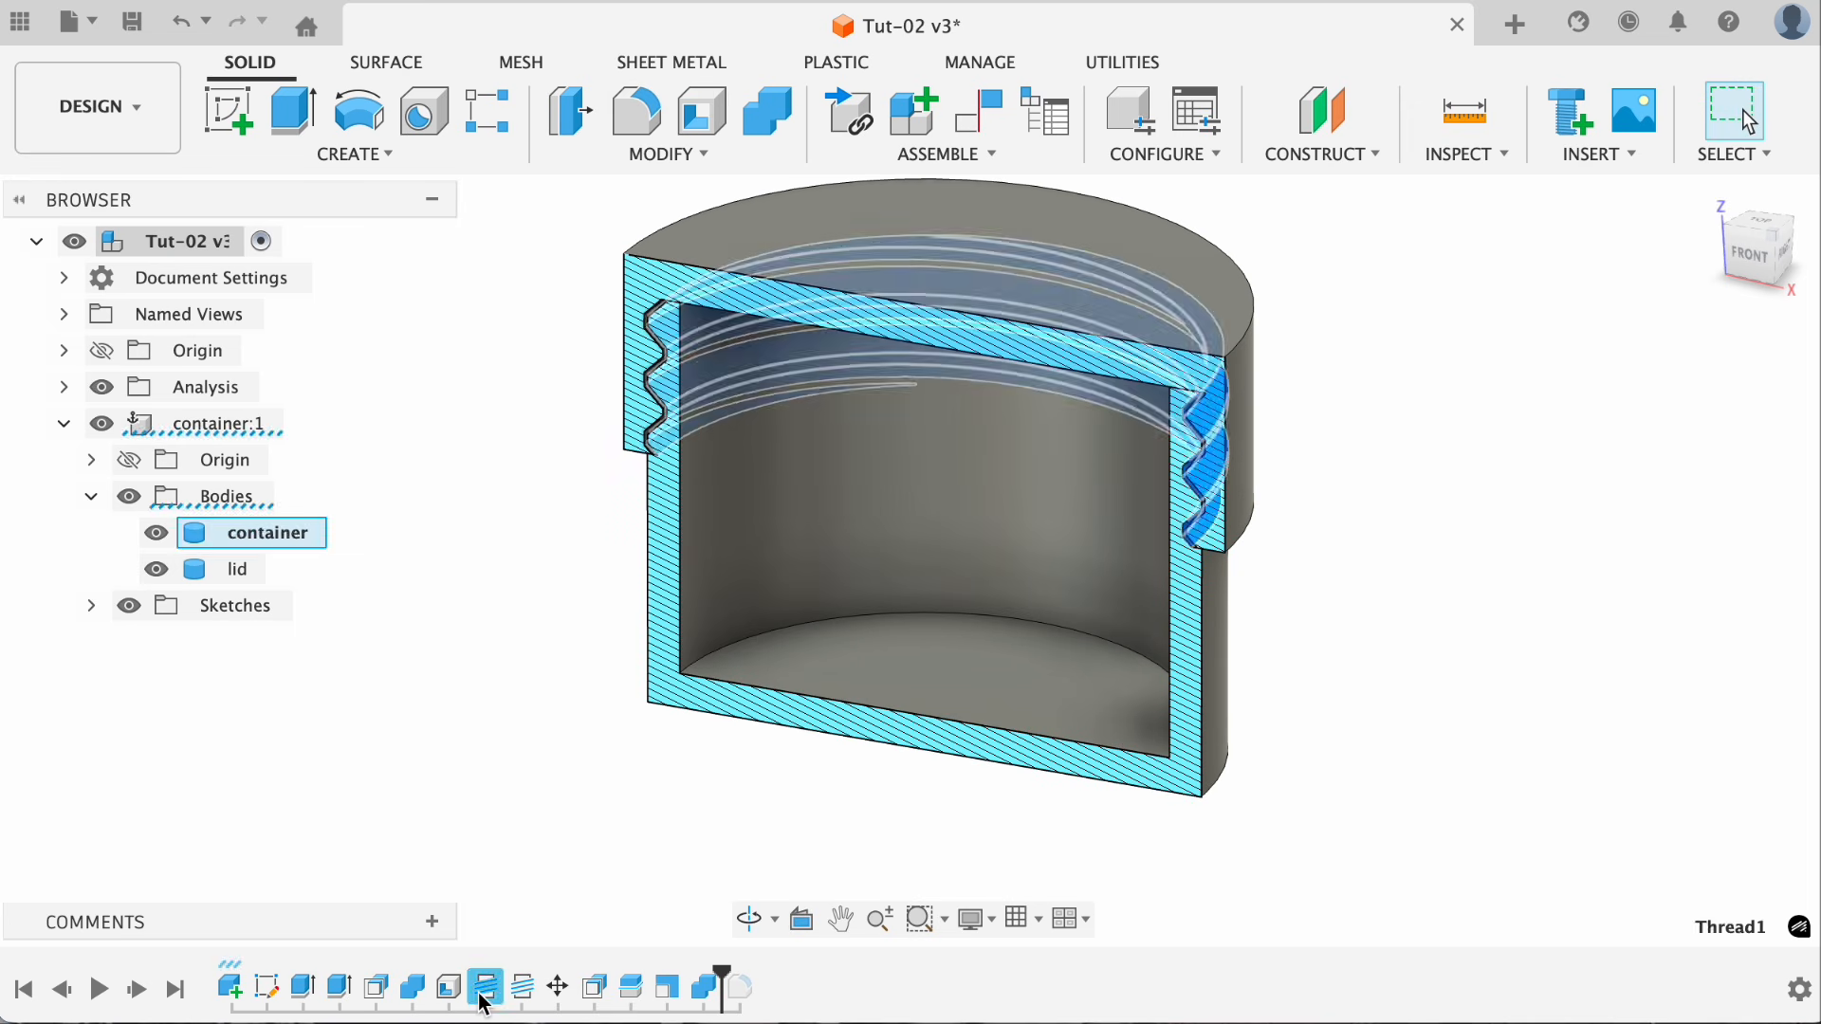
click(1532, 681)
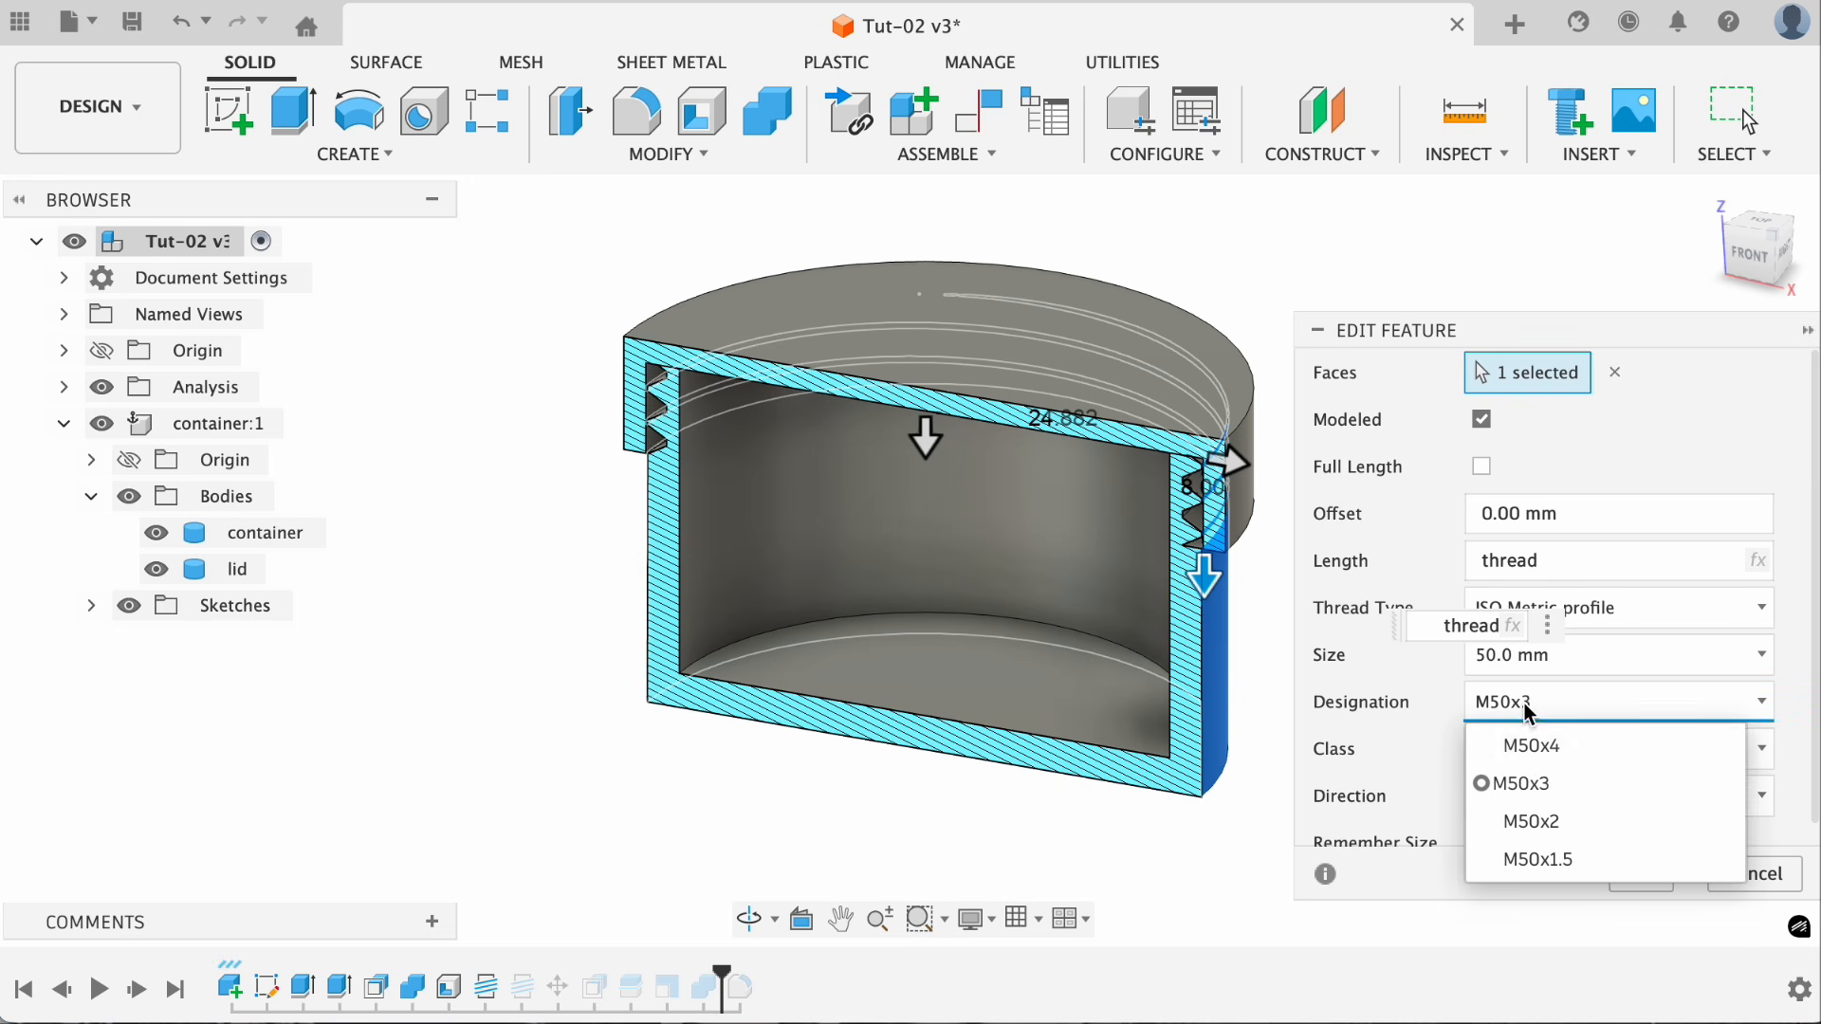
click(1525, 817)
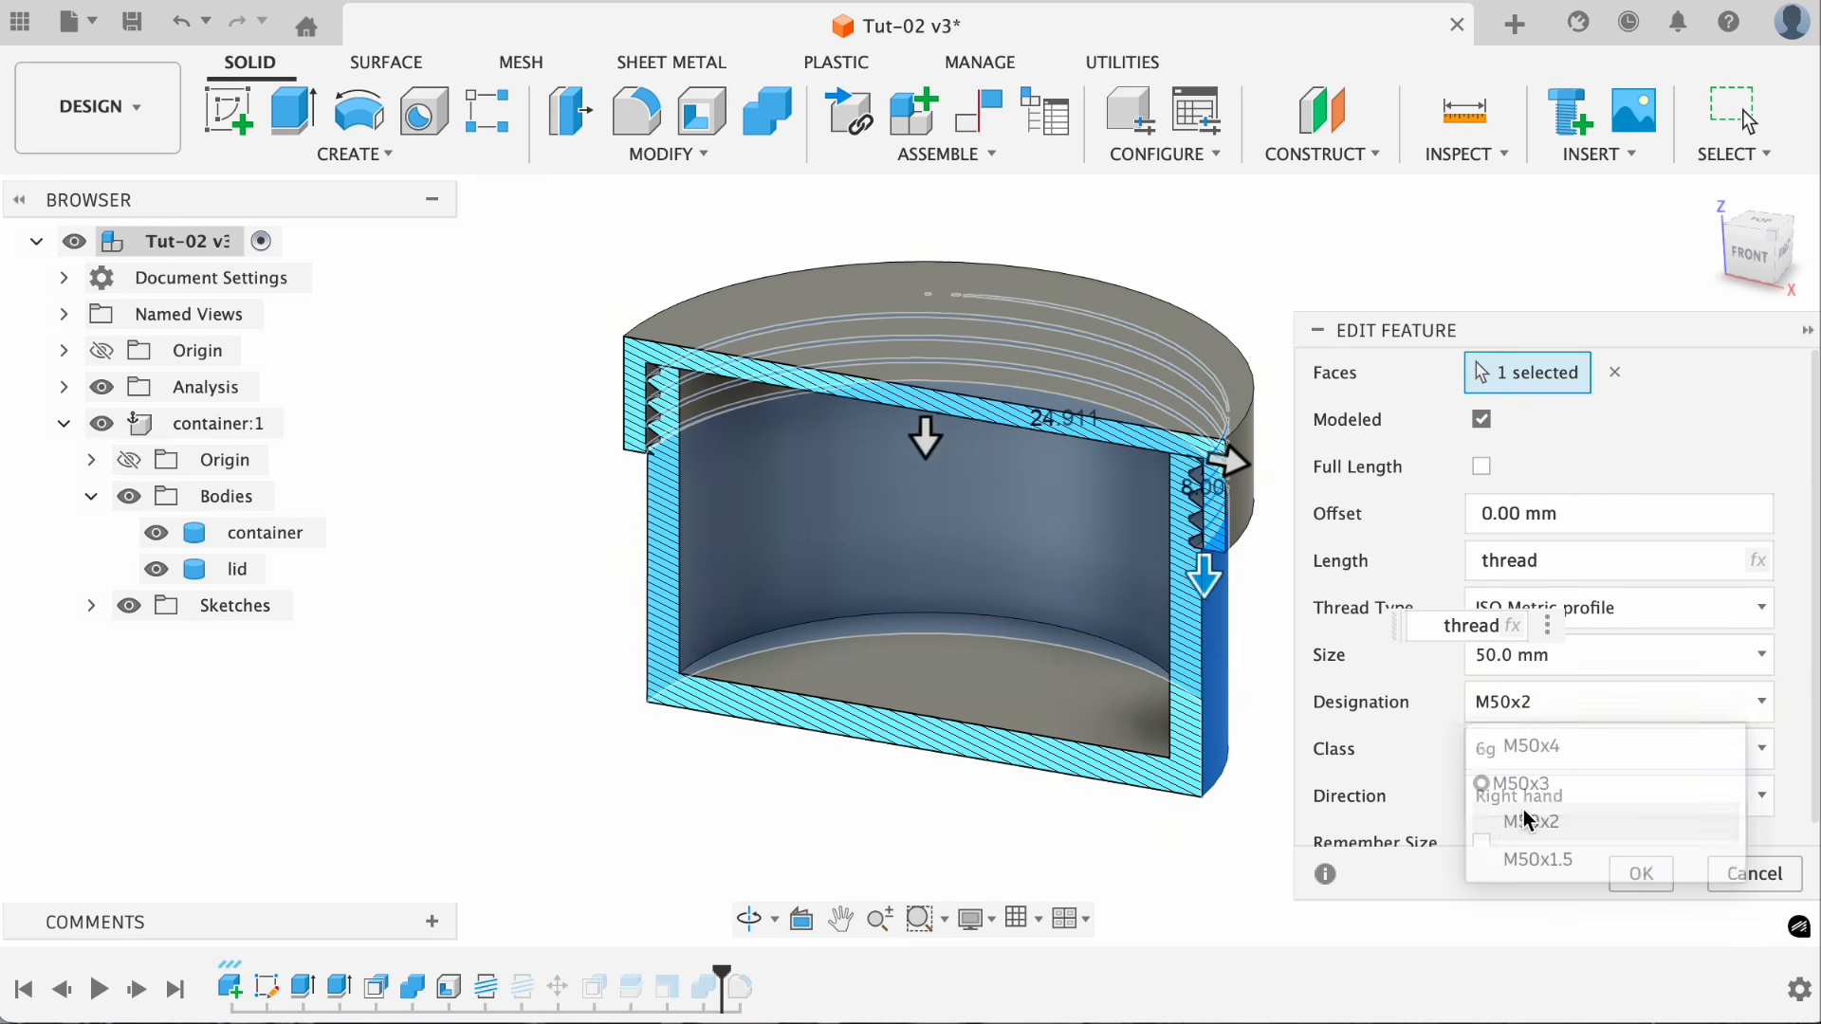
click(1640, 873)
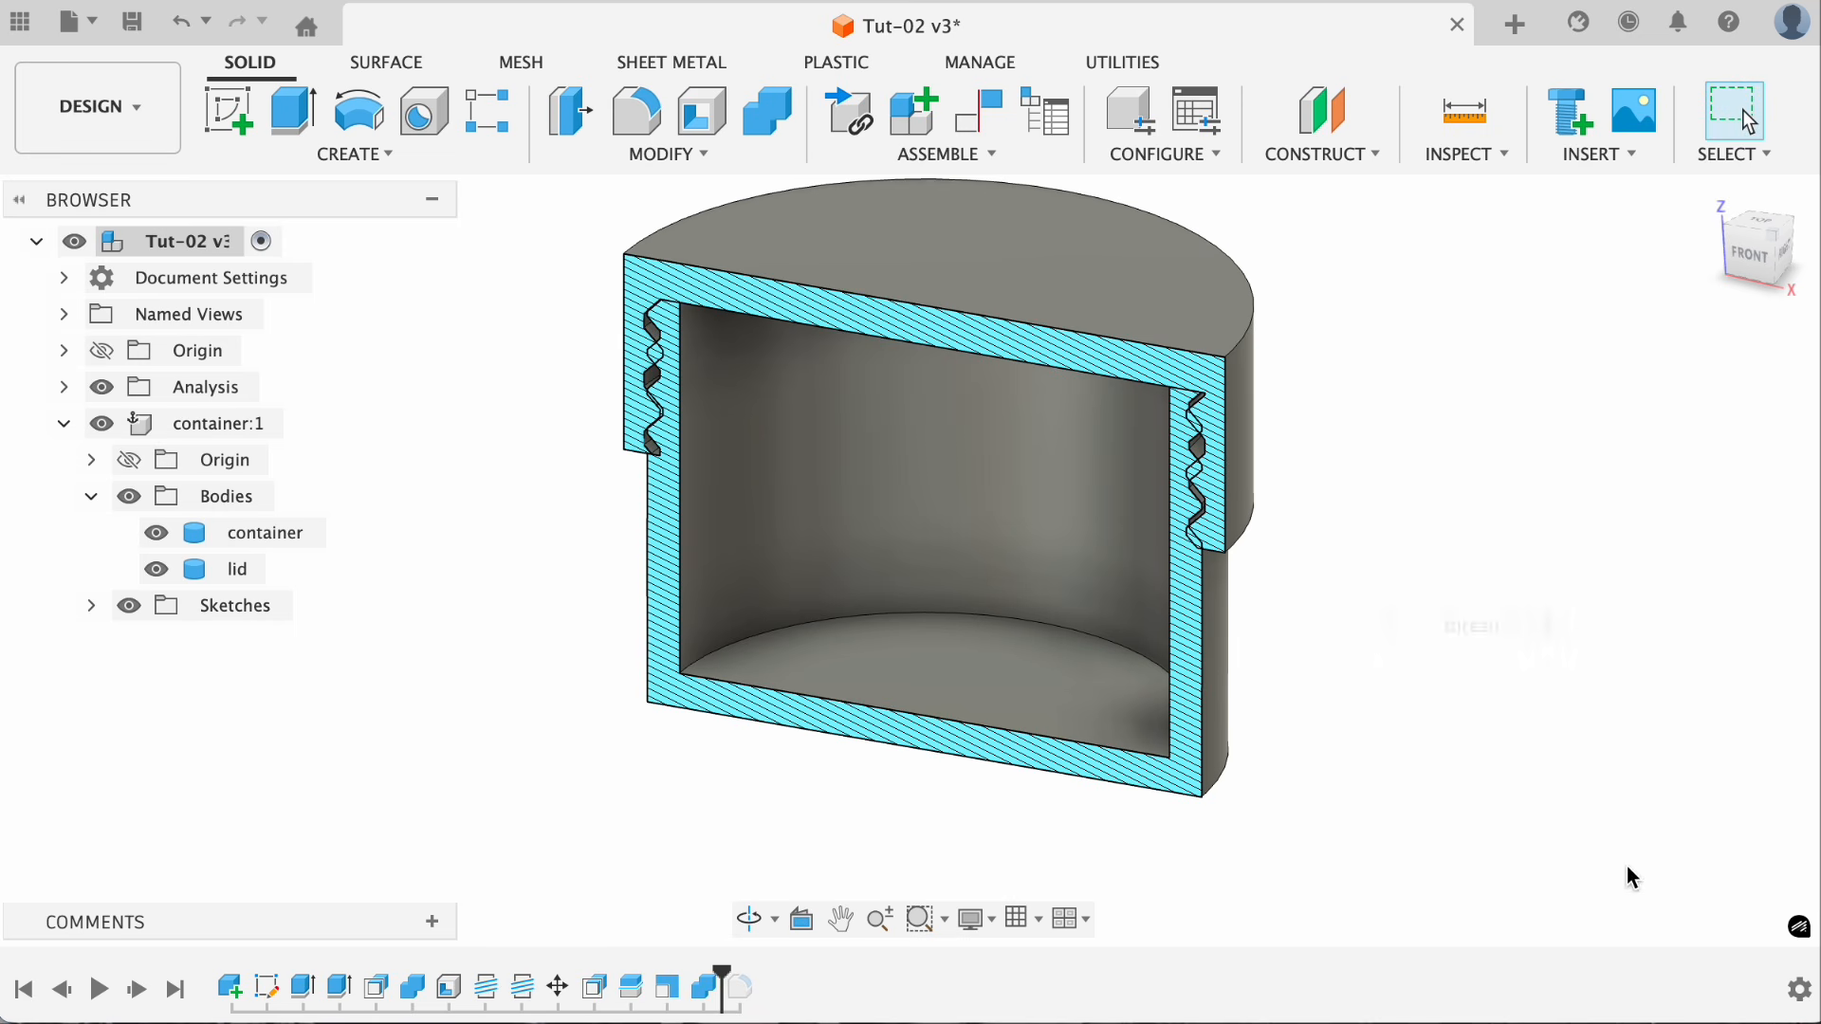
- Change the lid's internal thread designation to M50x2
double_click(528, 993)
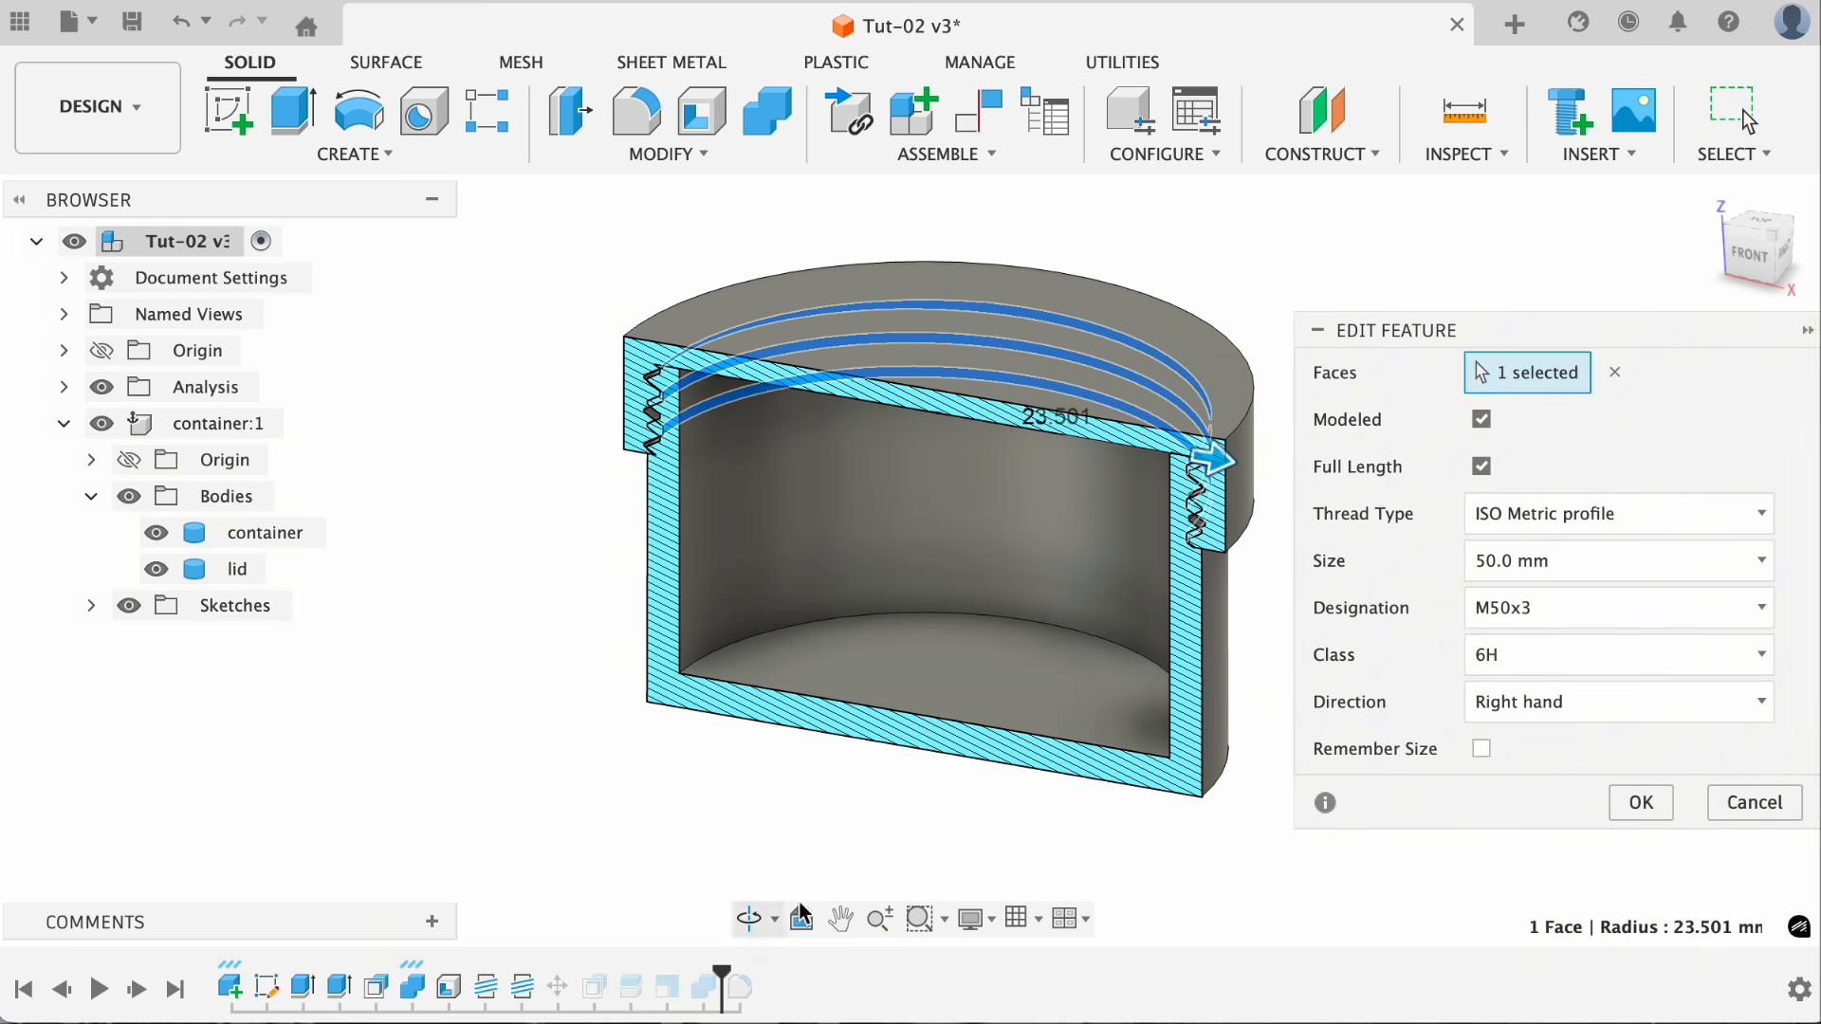
click(1577, 611)
click(1567, 732)
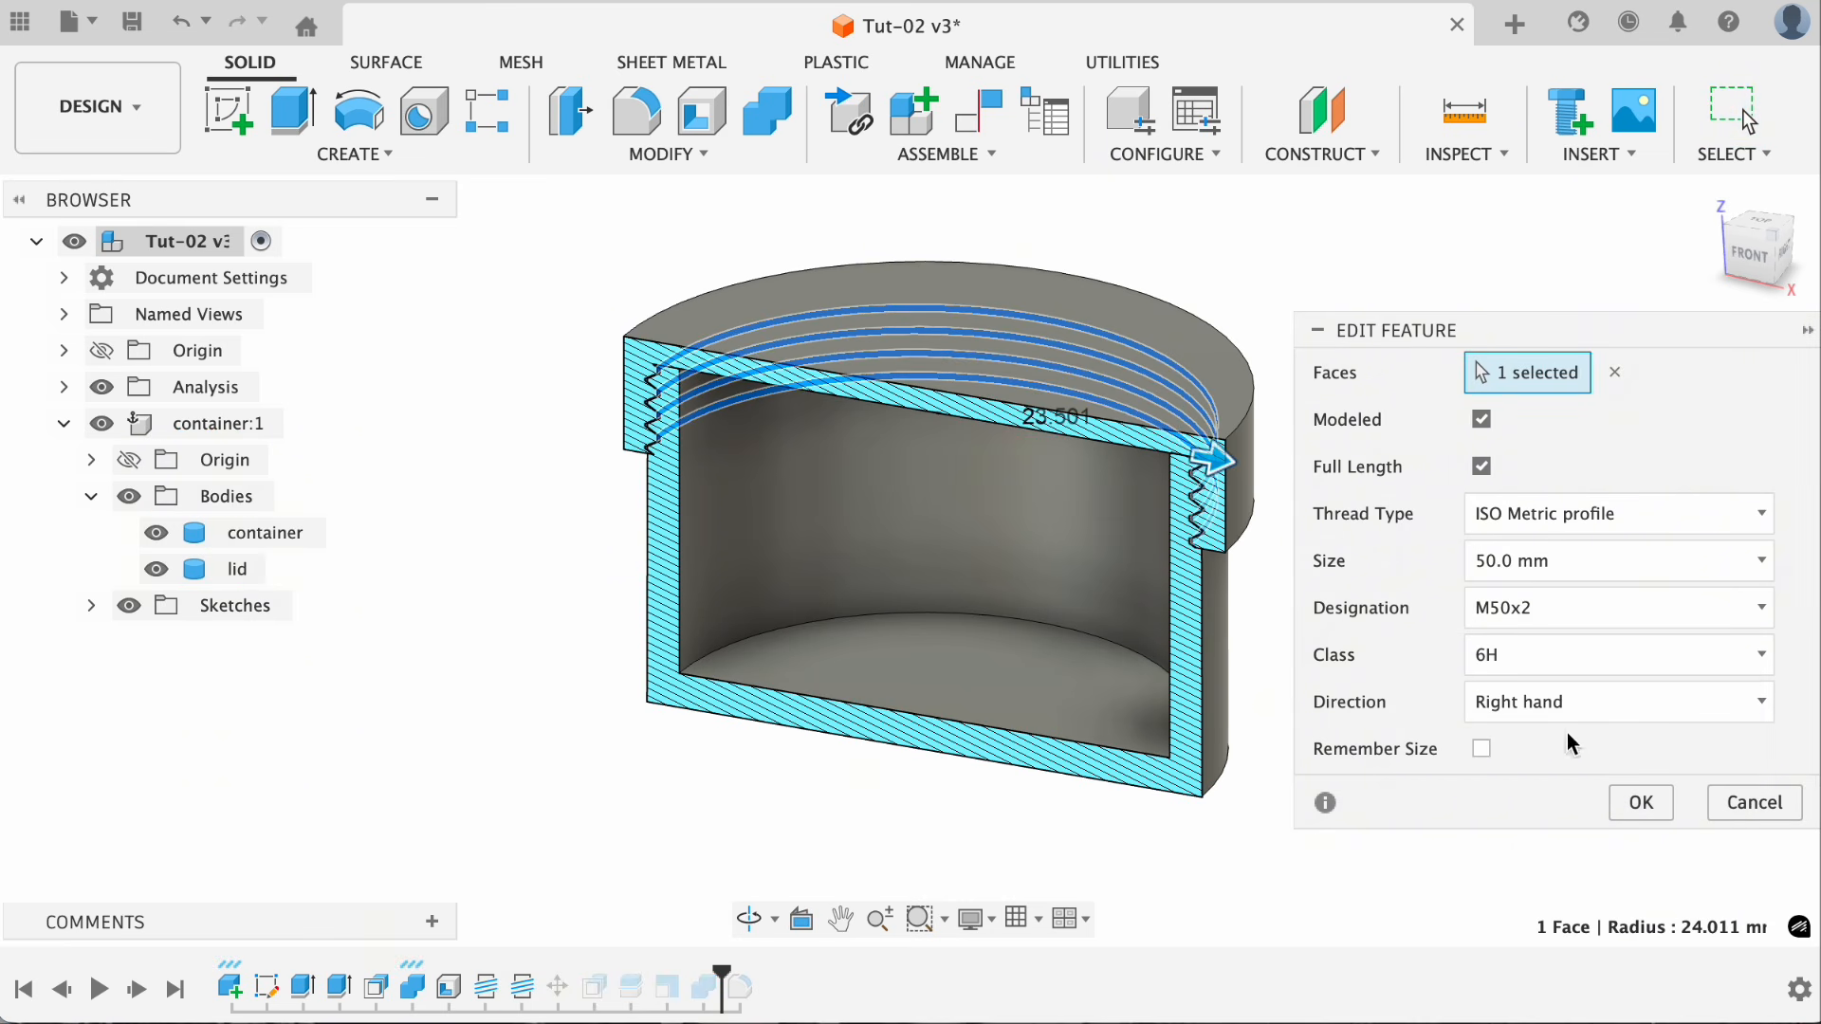
click(1646, 809)
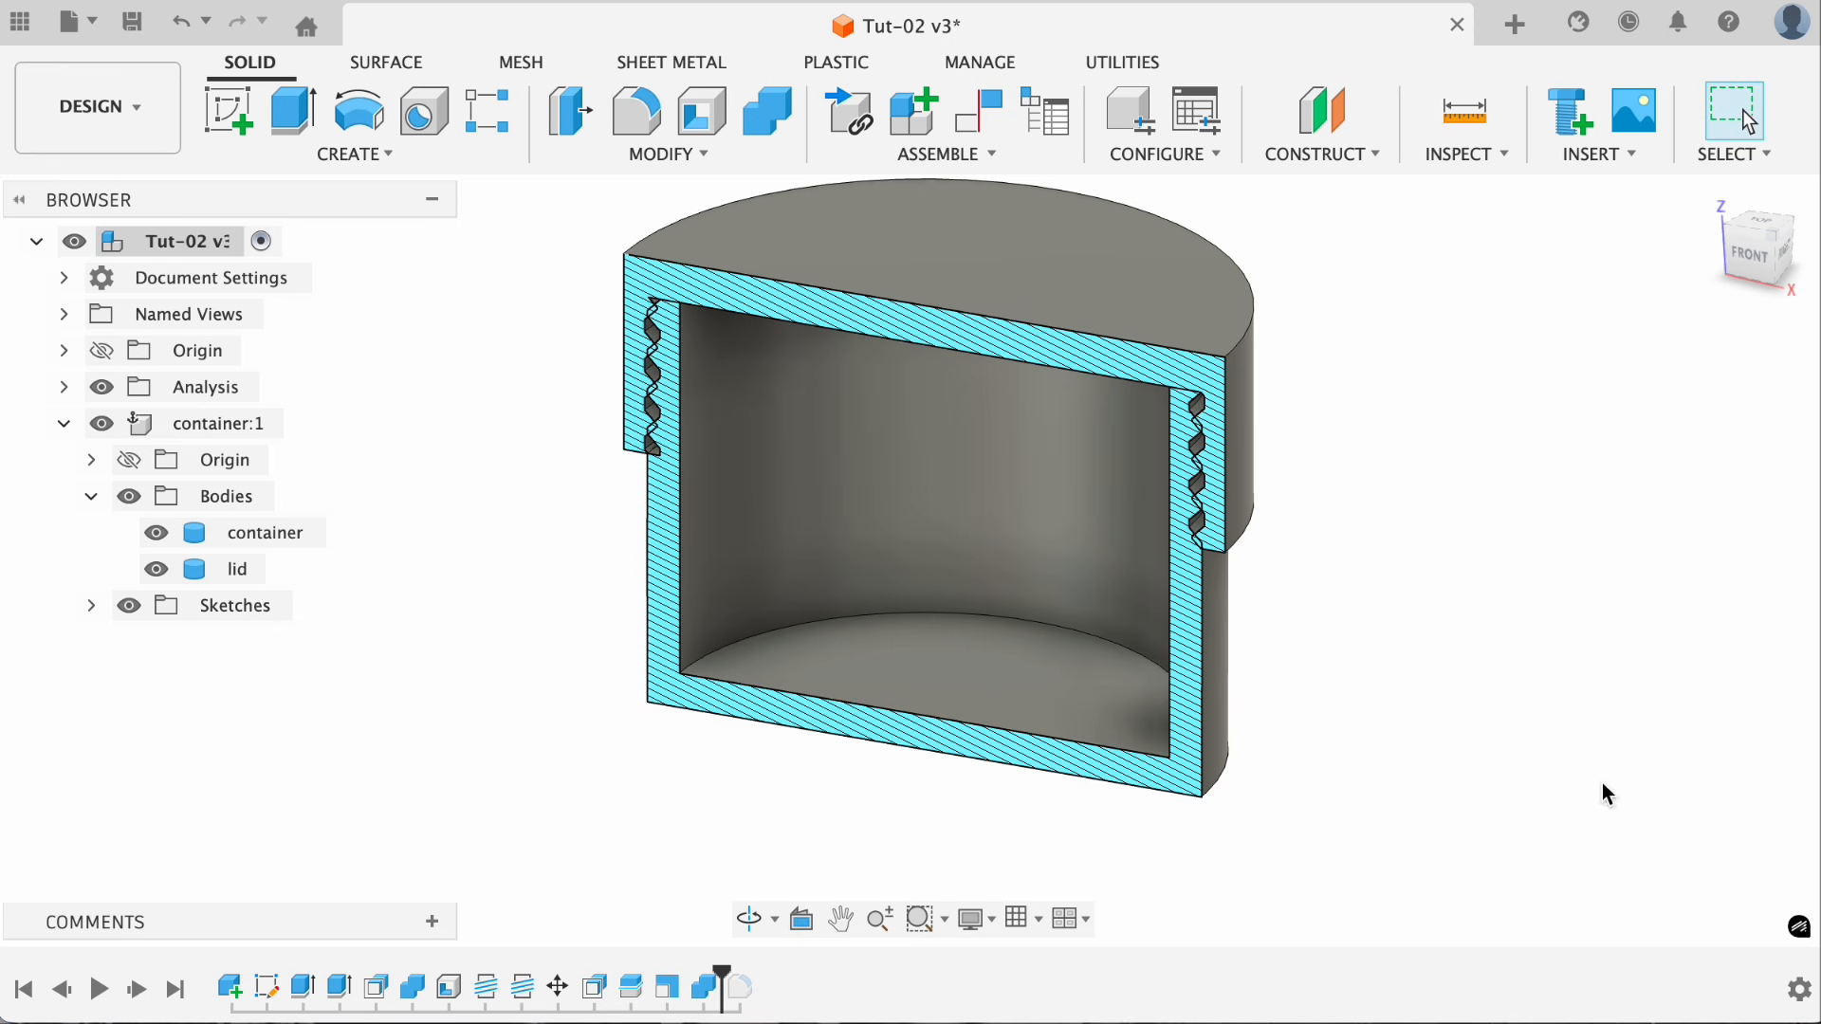
- Set the user parameter thread to 3 mm
click(679, 153)
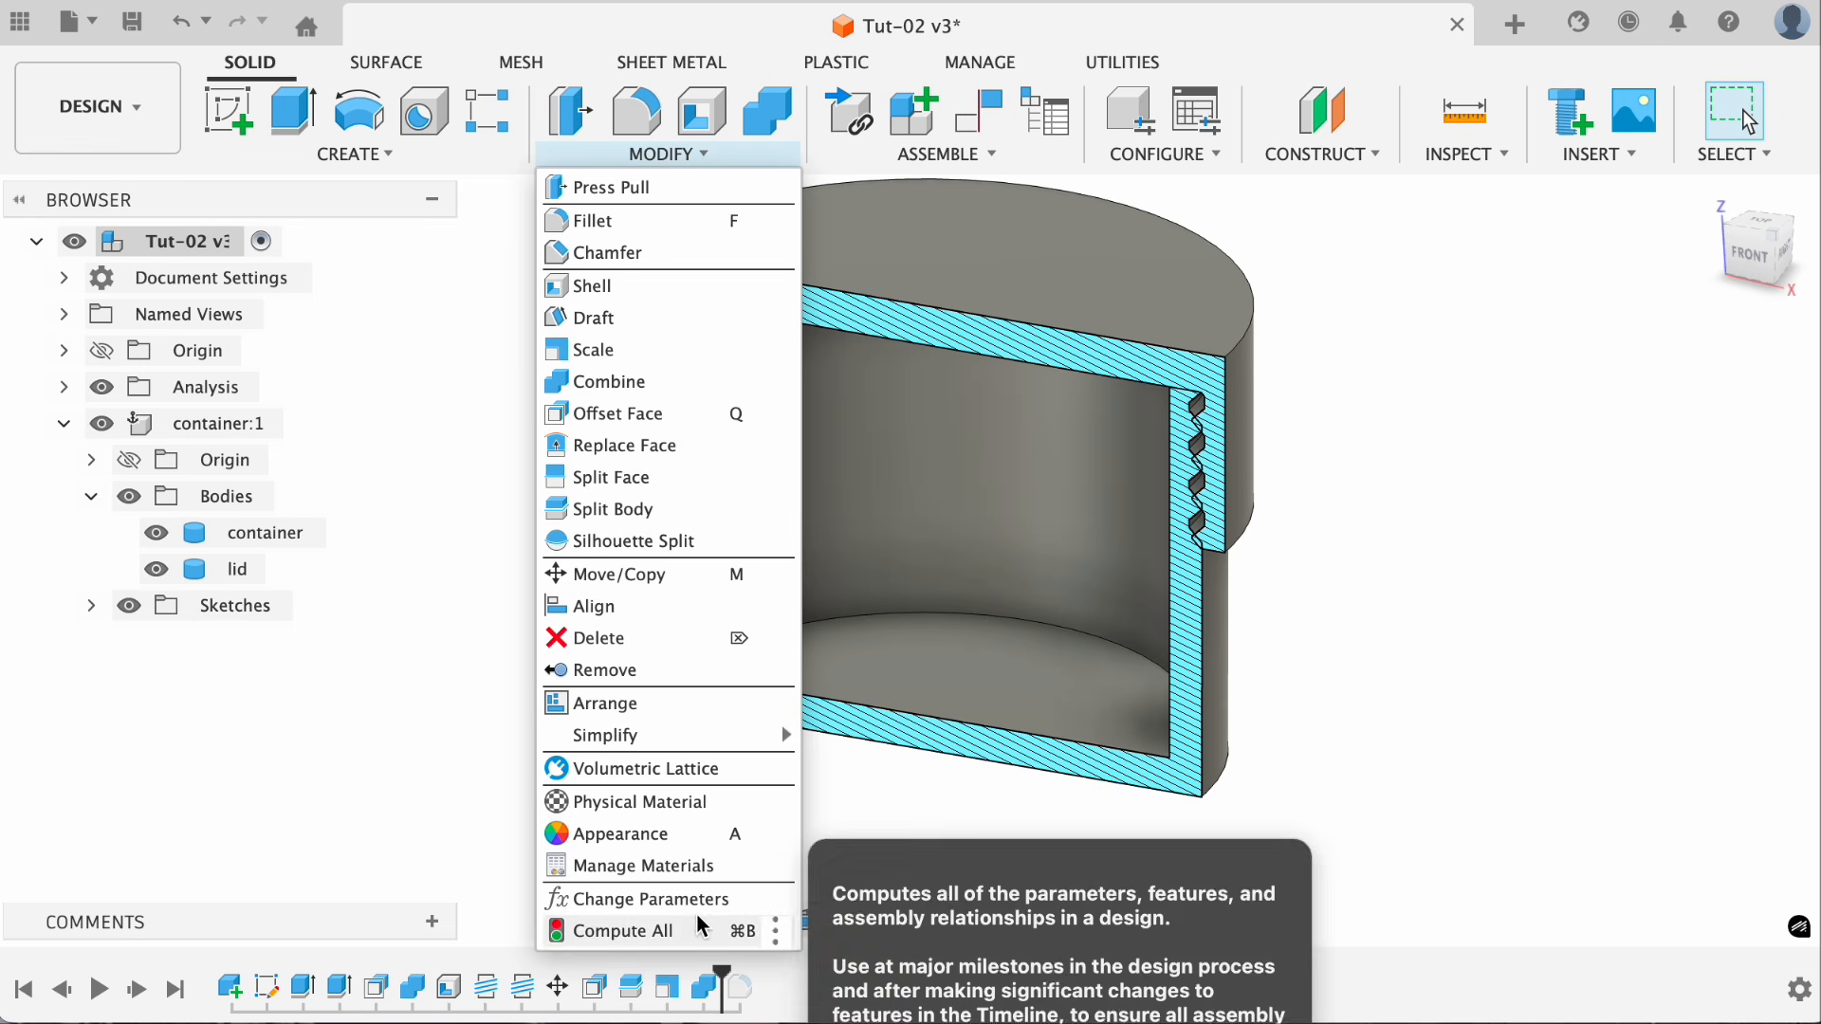
click(711, 899)
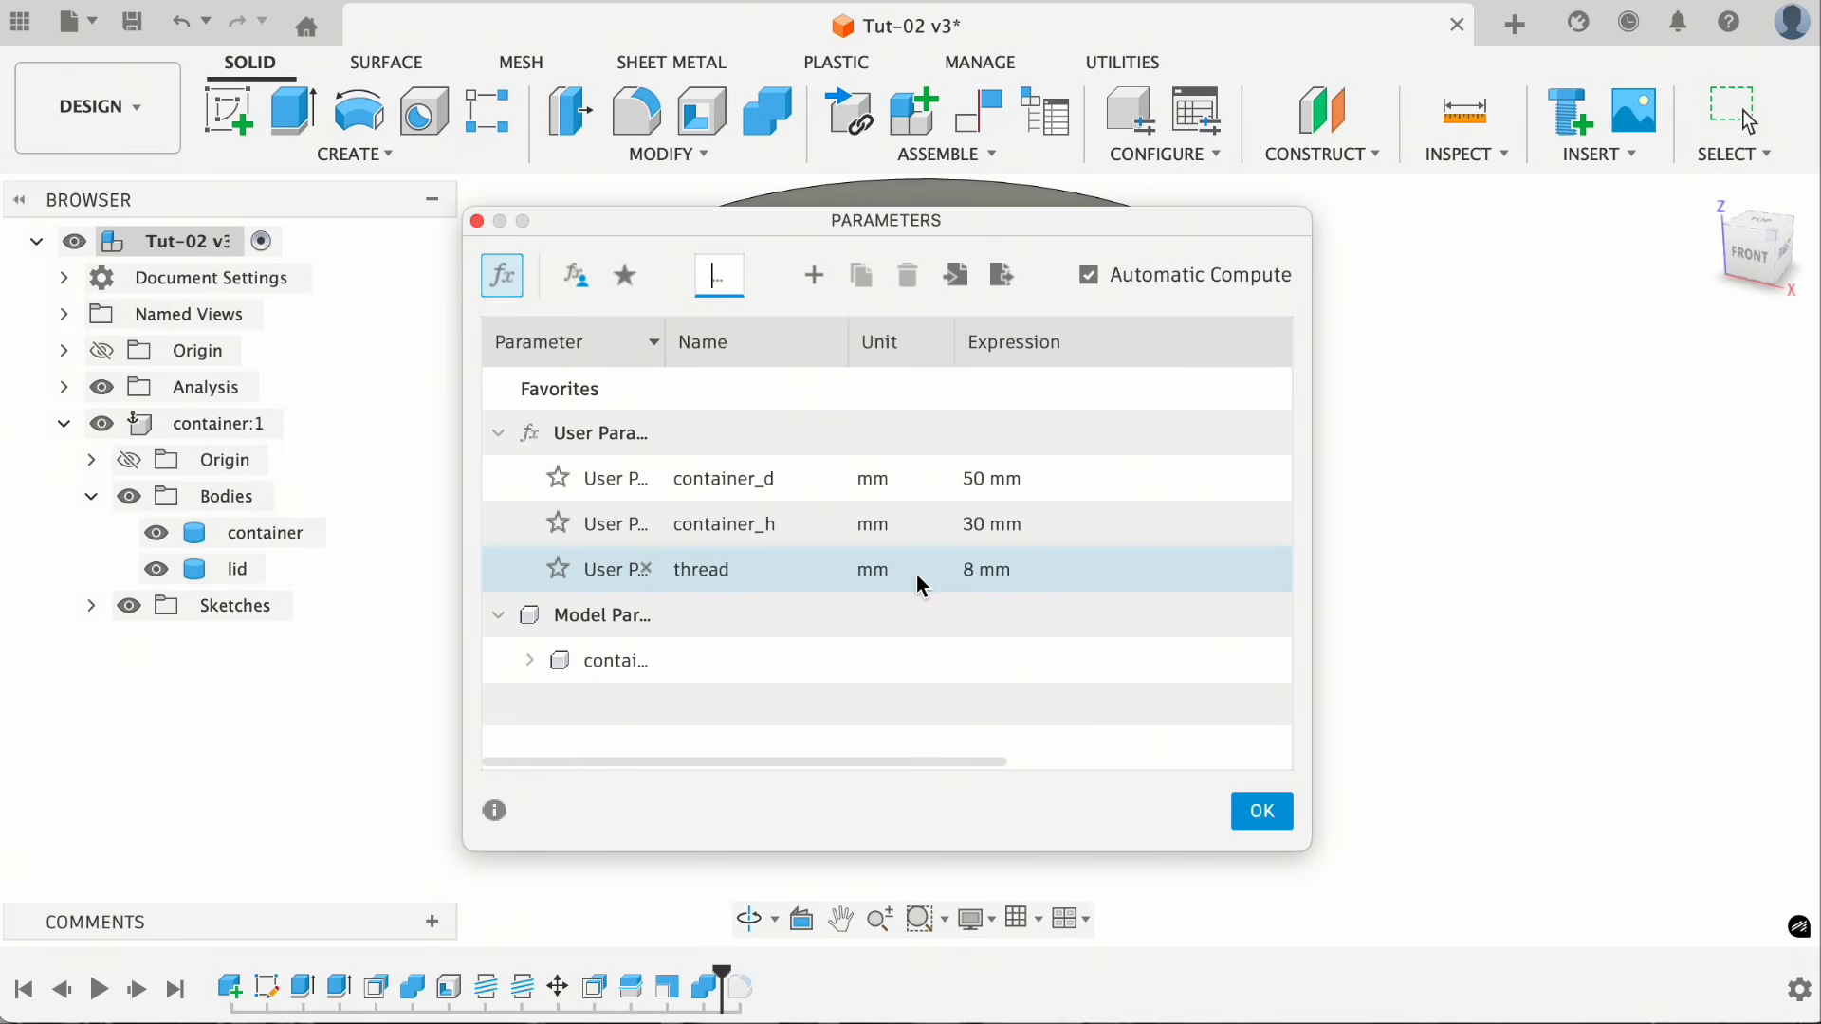
click(968, 570)
text(3)
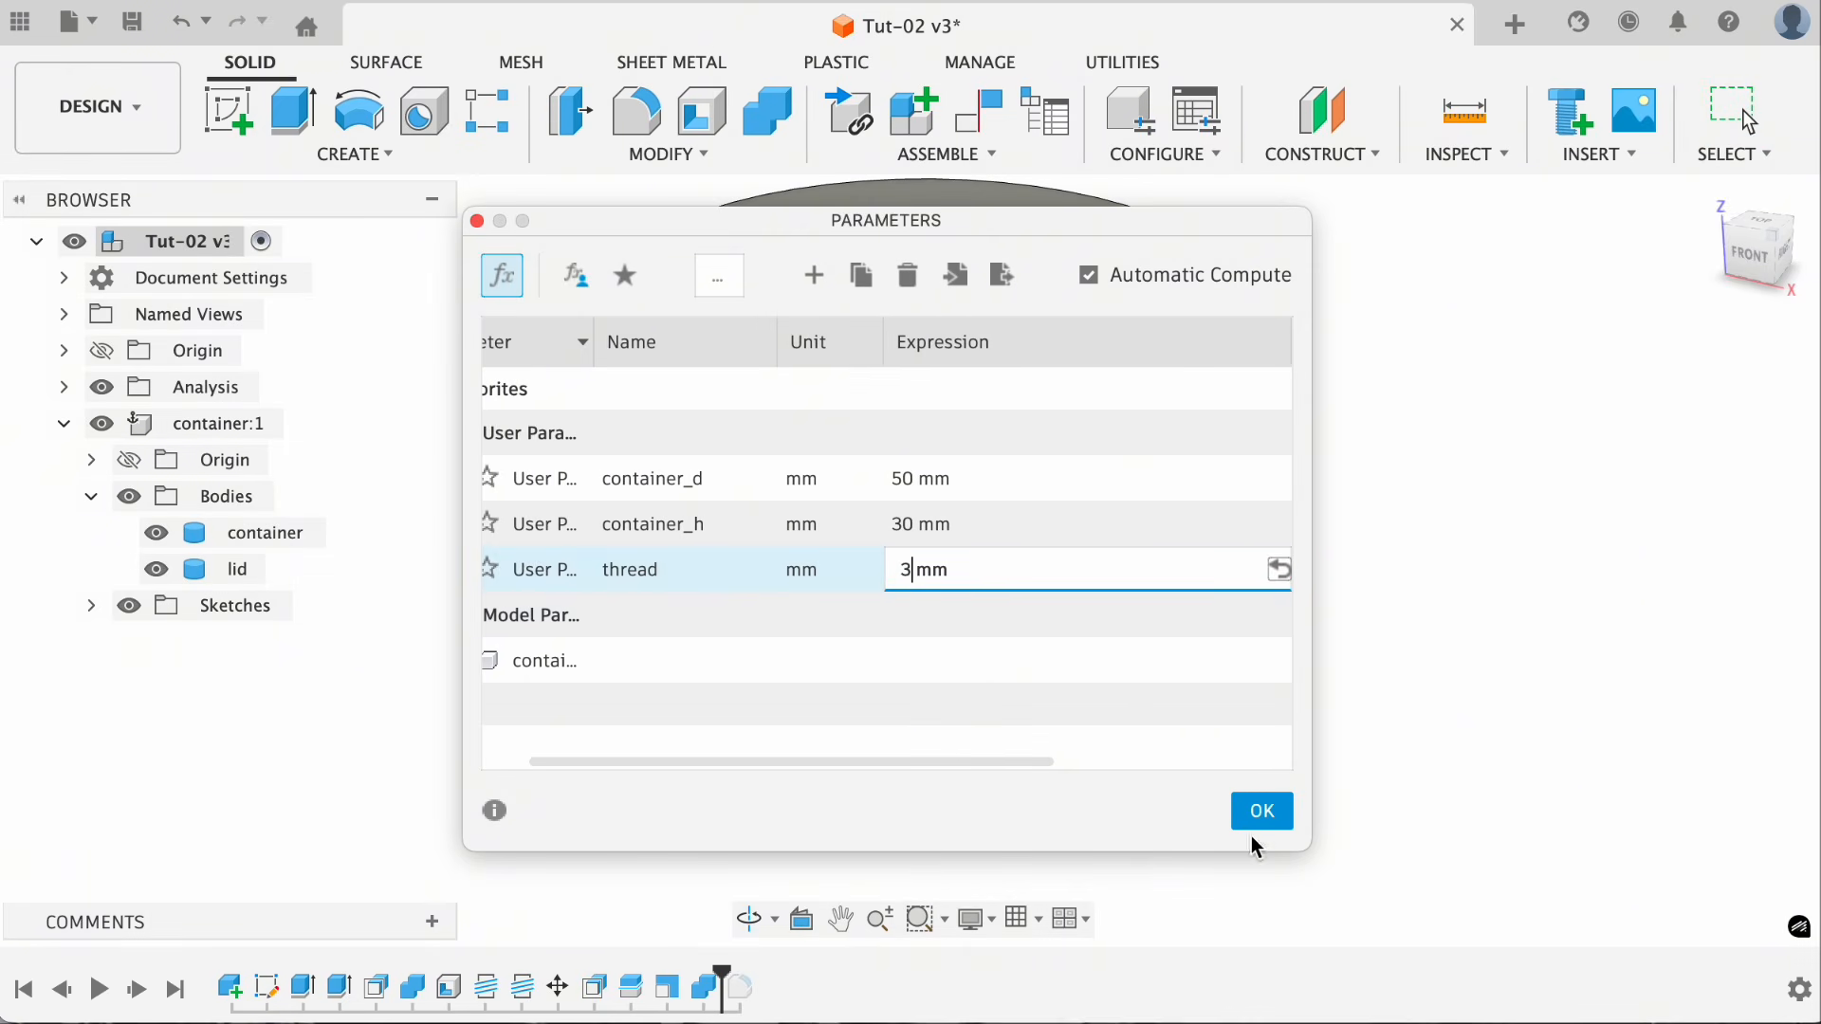
click(1263, 812)
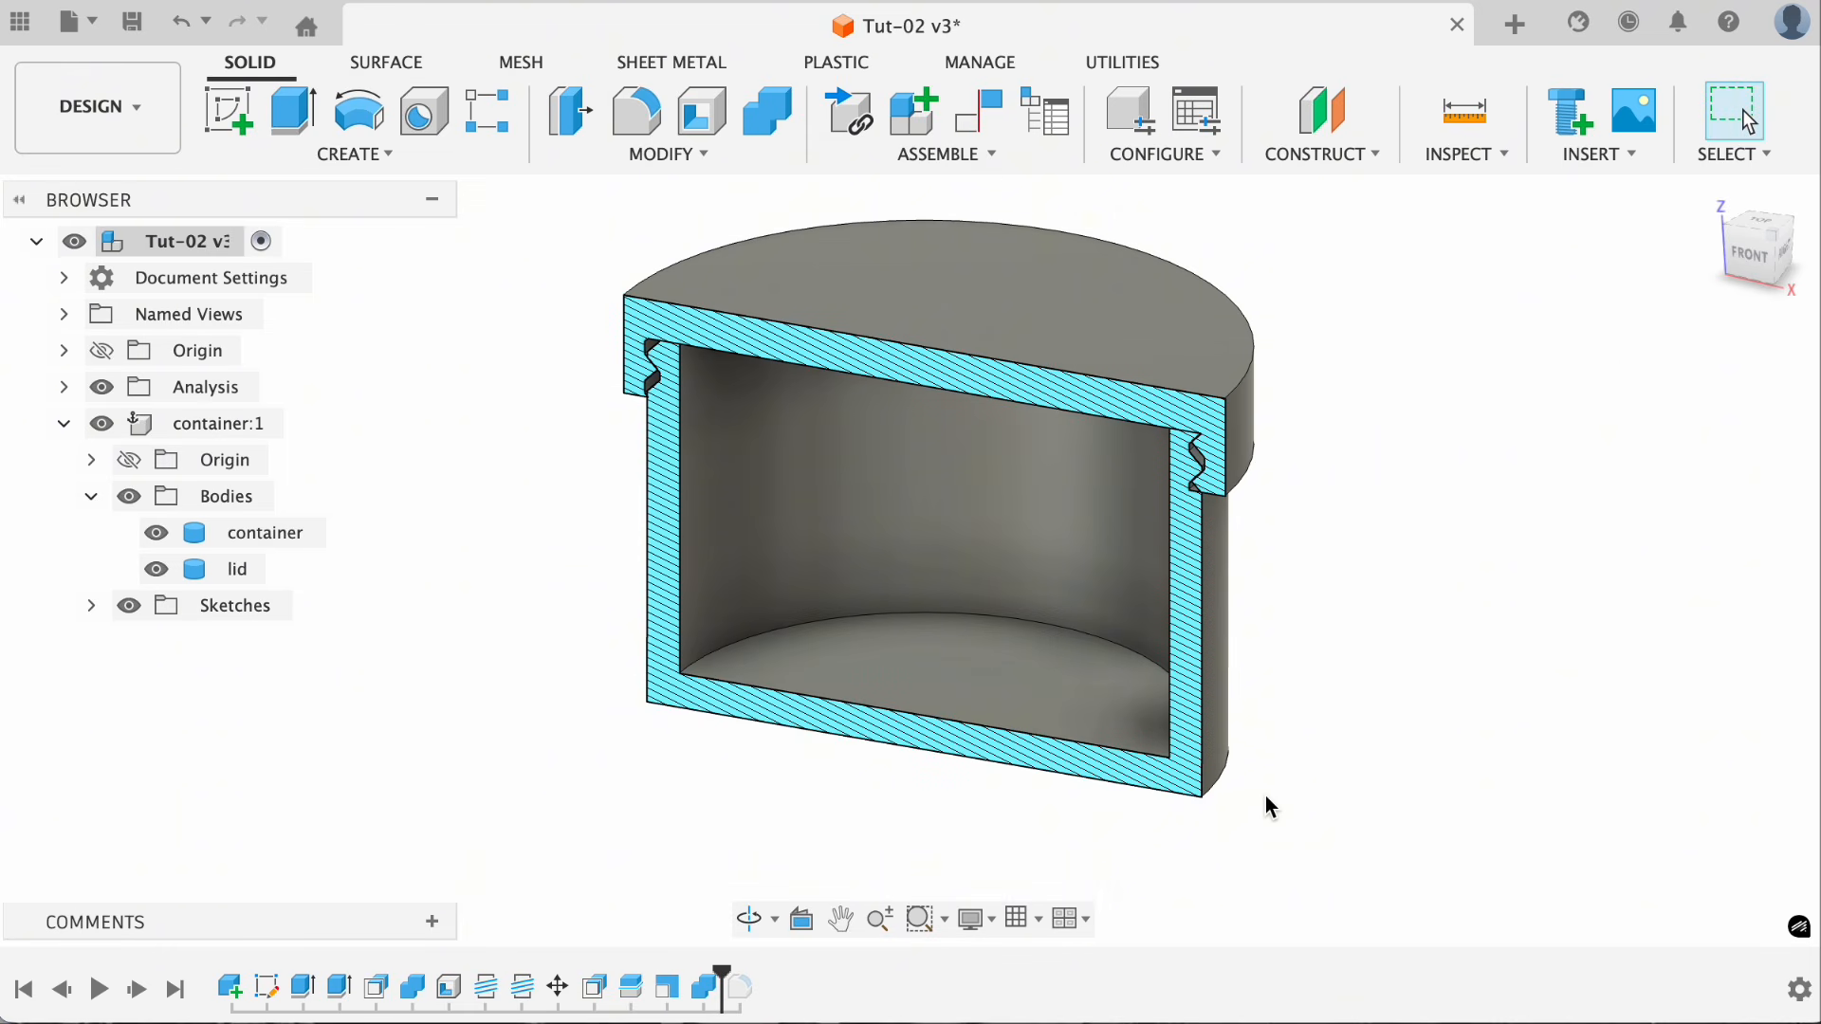
- Adjust the rotation angle in the container body's existing Move feature so its thread meshes with the lid, and inspect the fit closely
click(1750, 251)
double_click(558, 986)
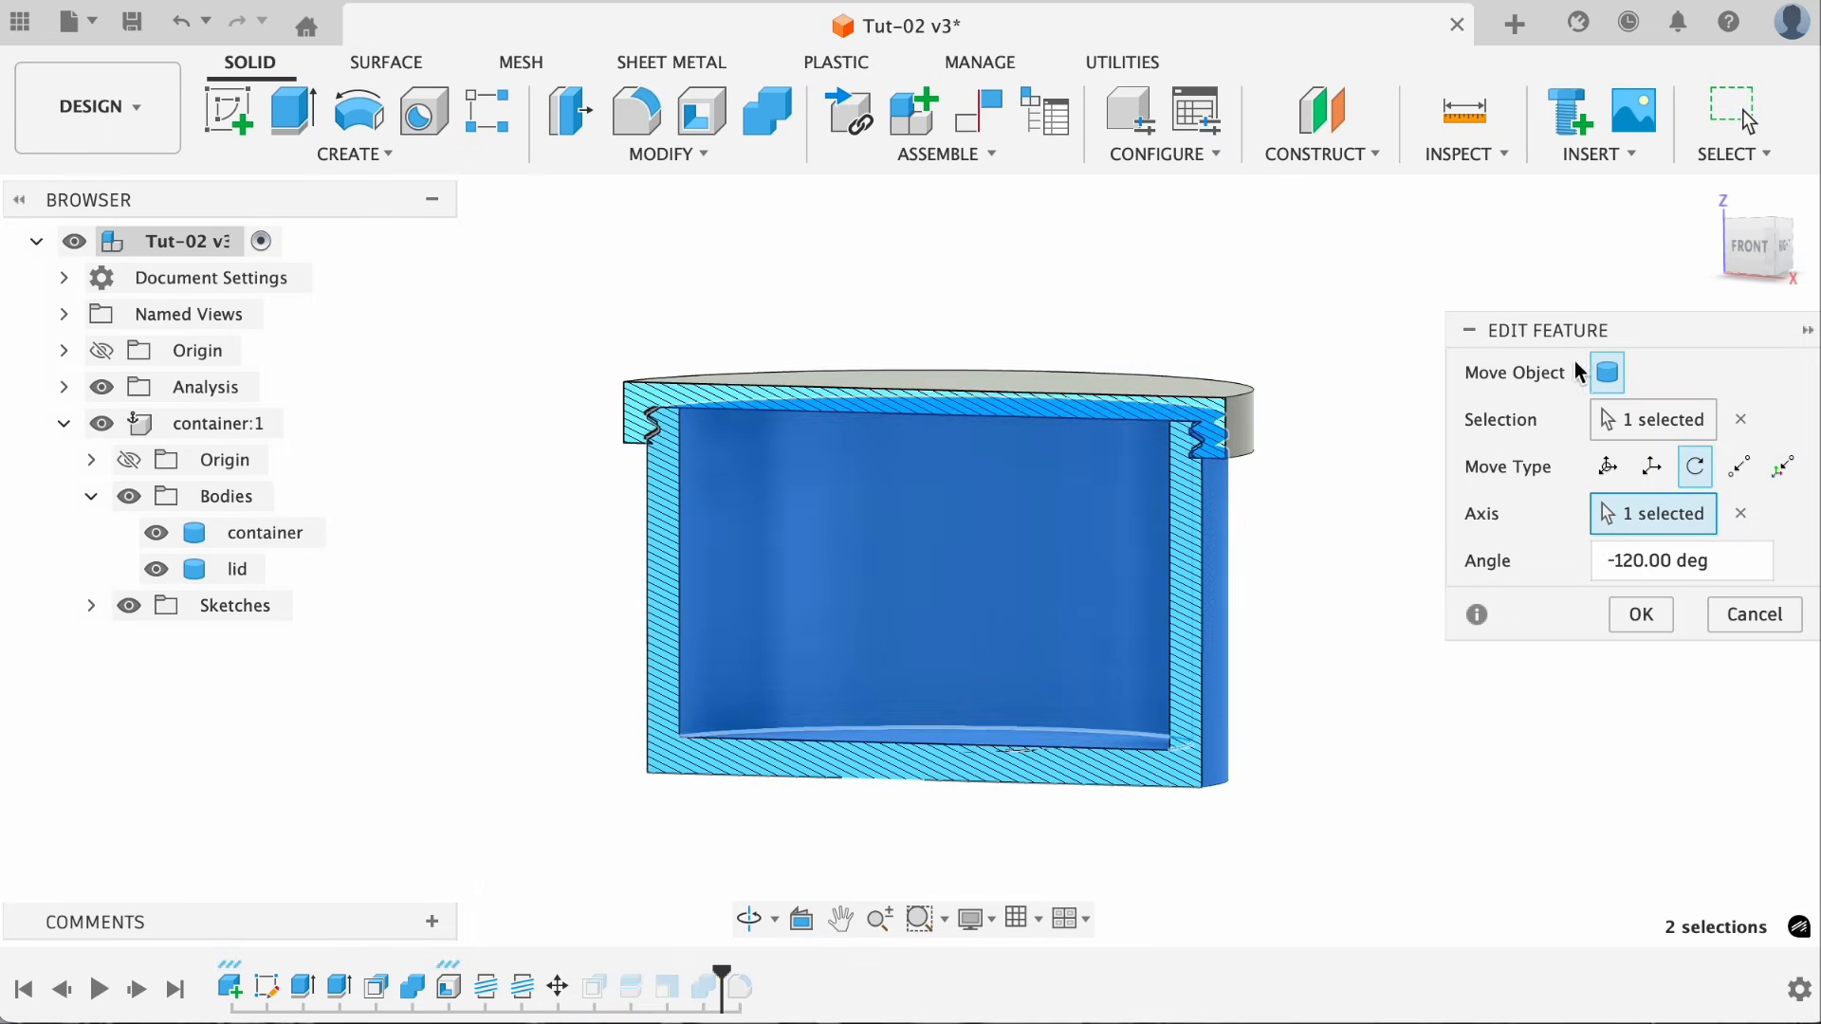
drag(1755, 241, 1741, 271)
drag(977, 780, 795, 793)
click(1640, 614)
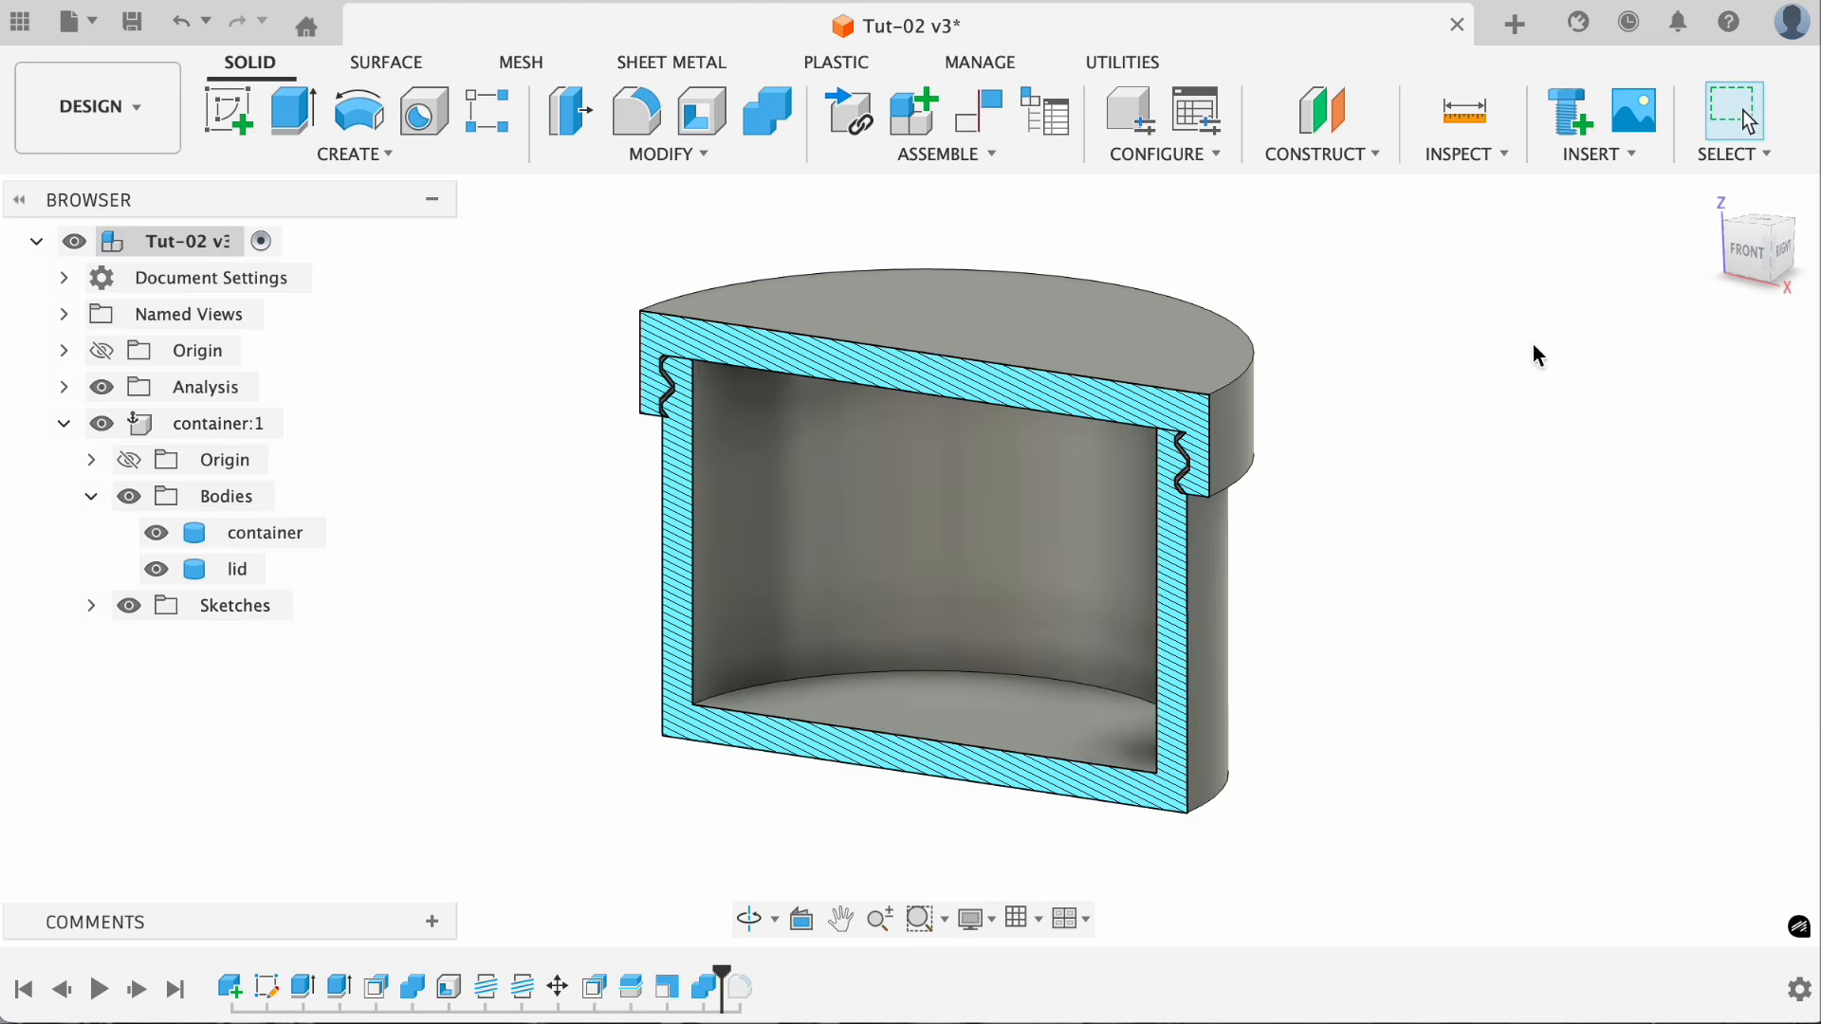
scroll(1175, 545, up, 10)
scroll(1256, 504, up, 4)
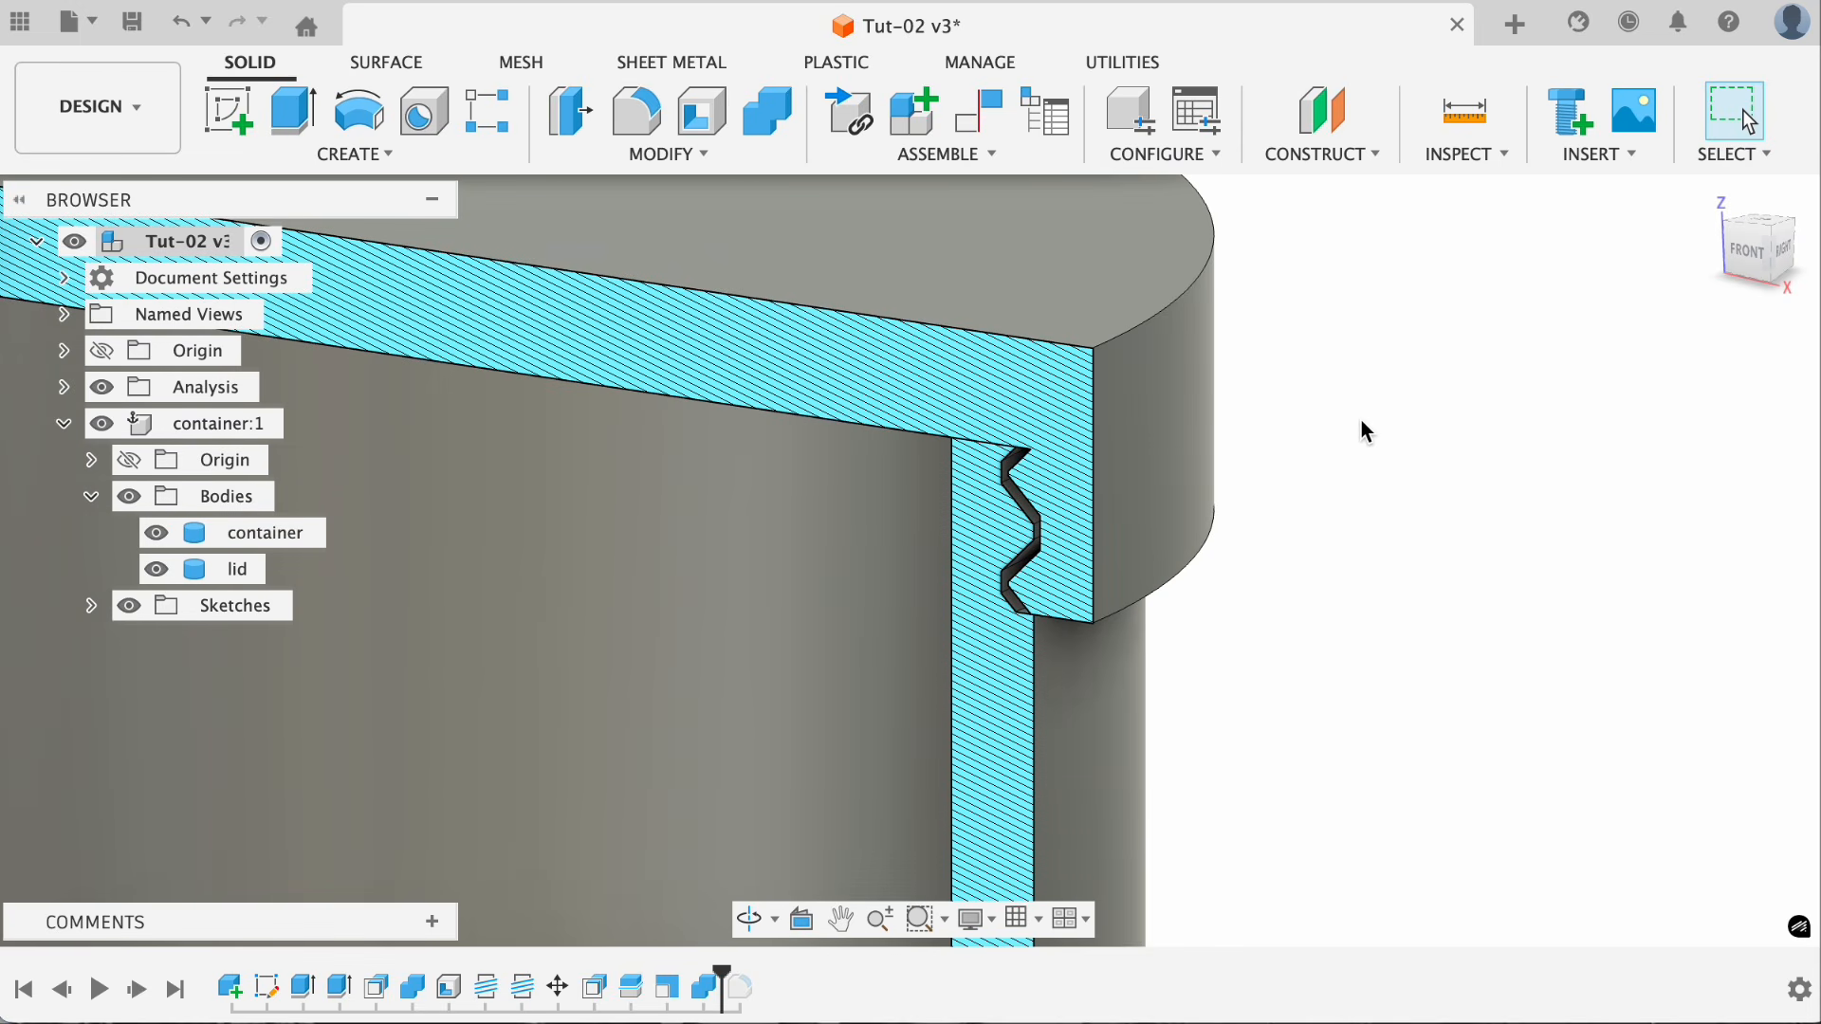
- Offset the lid's top face downward to compensate for the Z scaling, leaving a 2 mm thick top wall
click(702, 156)
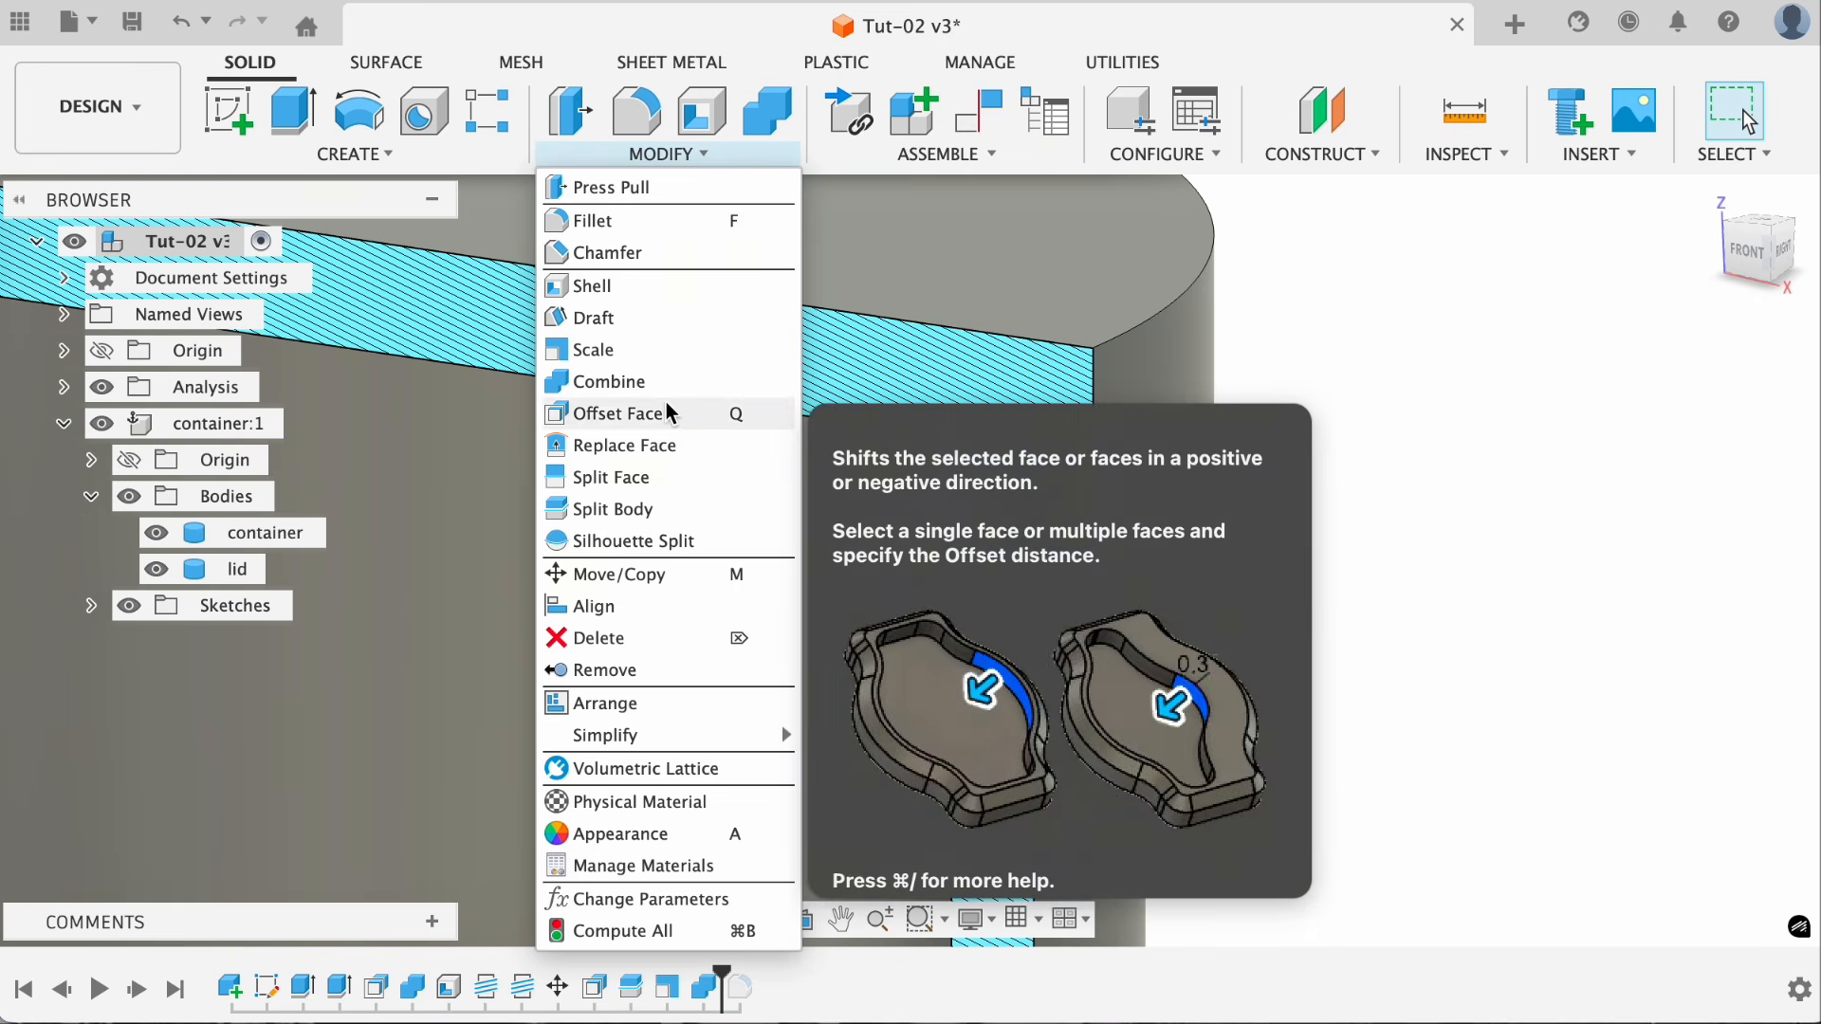
click(672, 412)
click(907, 267)
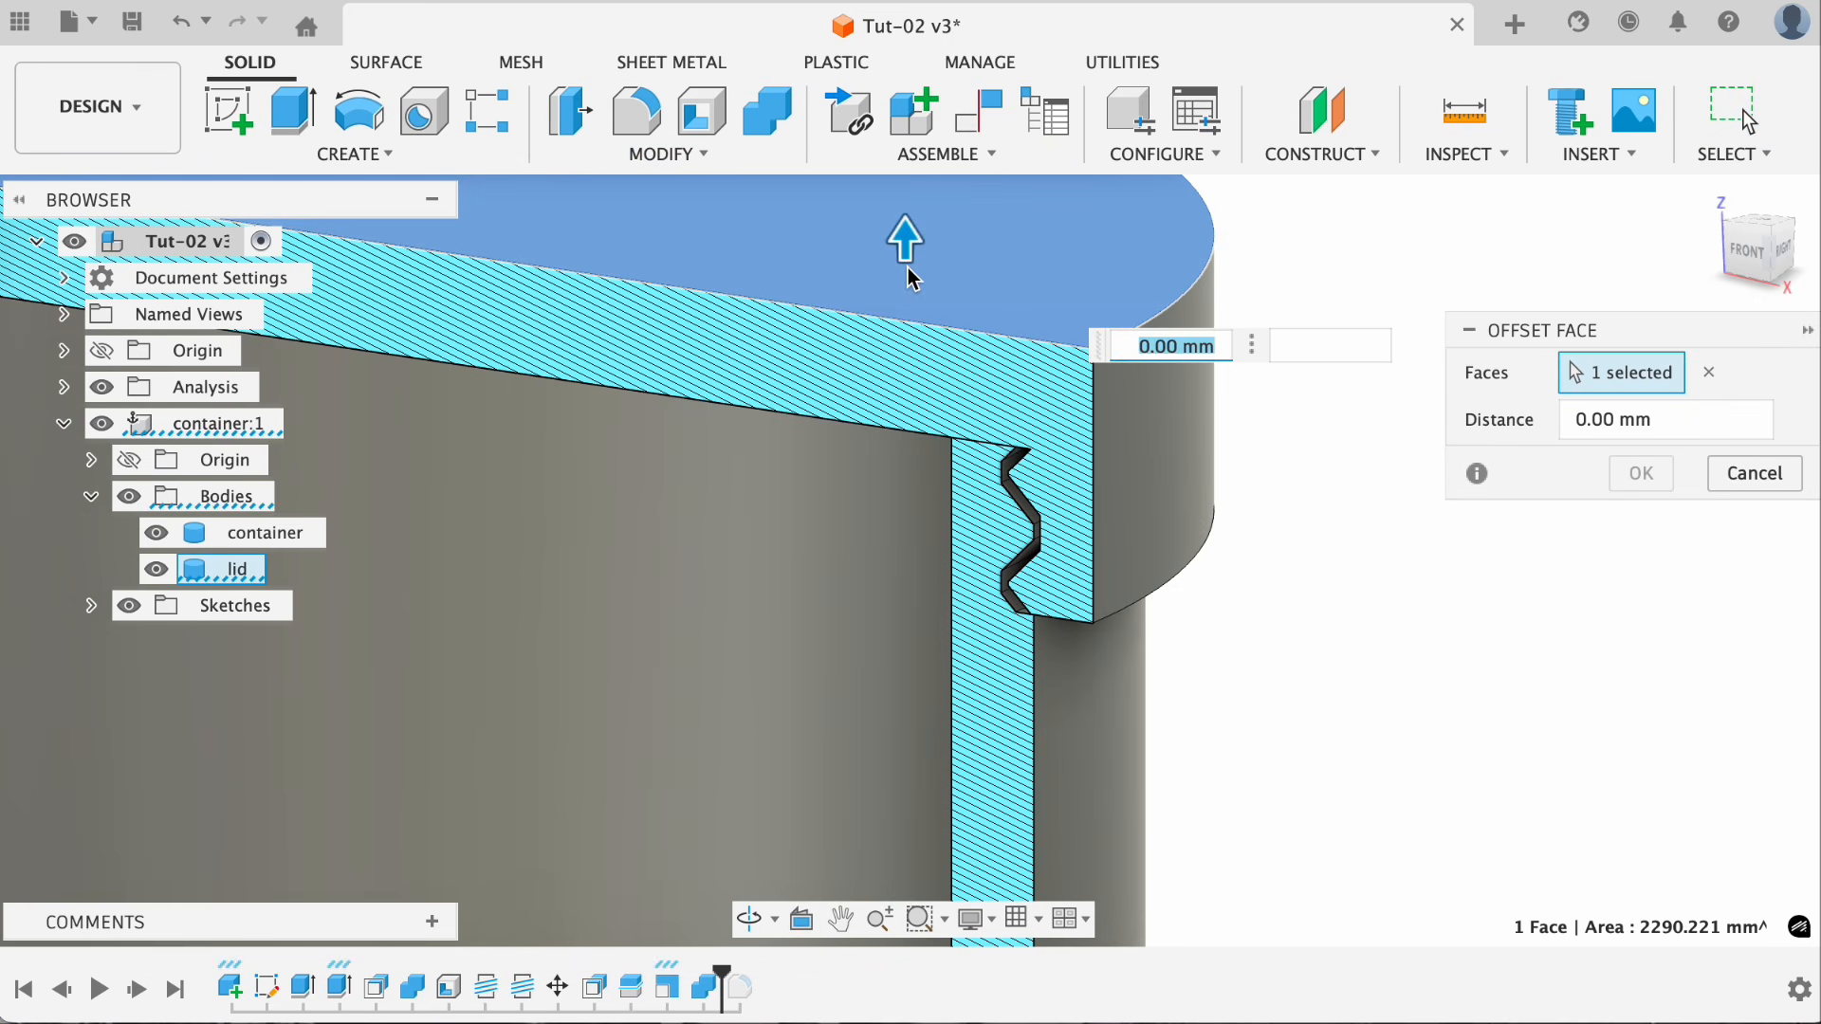
text(2*(1-3)
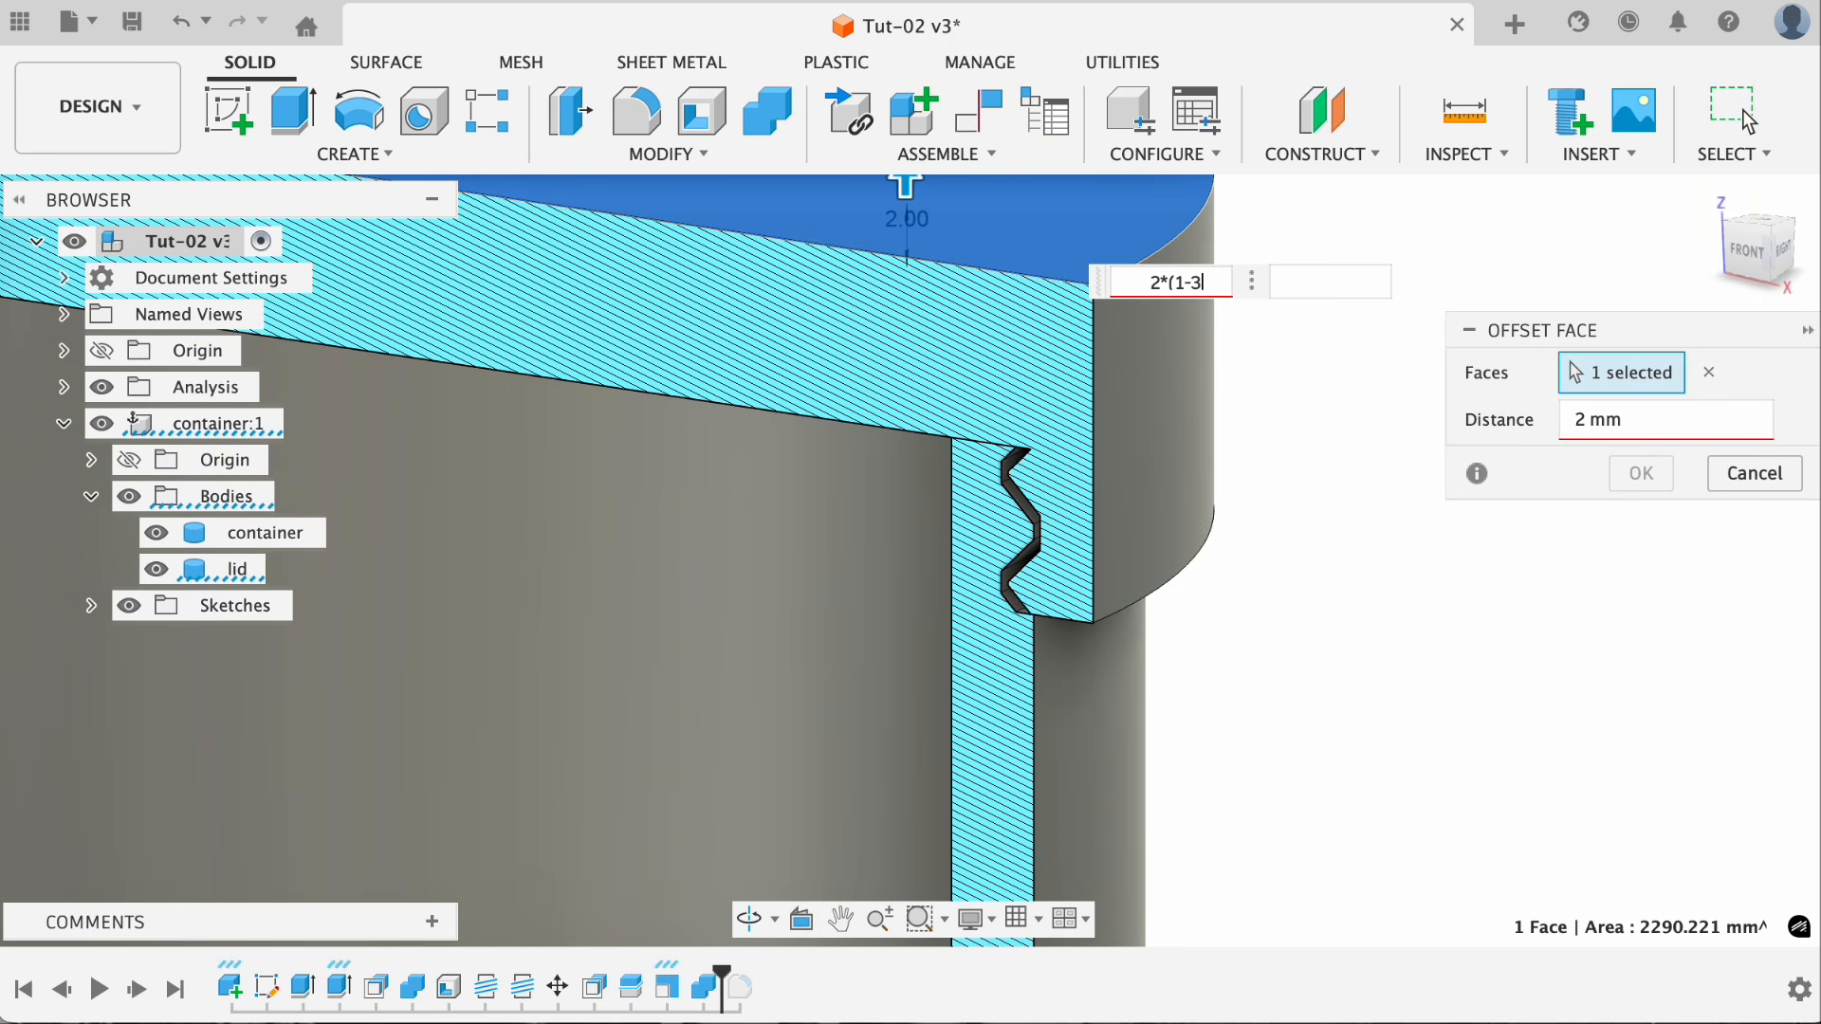
key(Return)
- Measure the lid's top wall thickness between its outer and inner faces
scroll(1024, 488, down, 5)
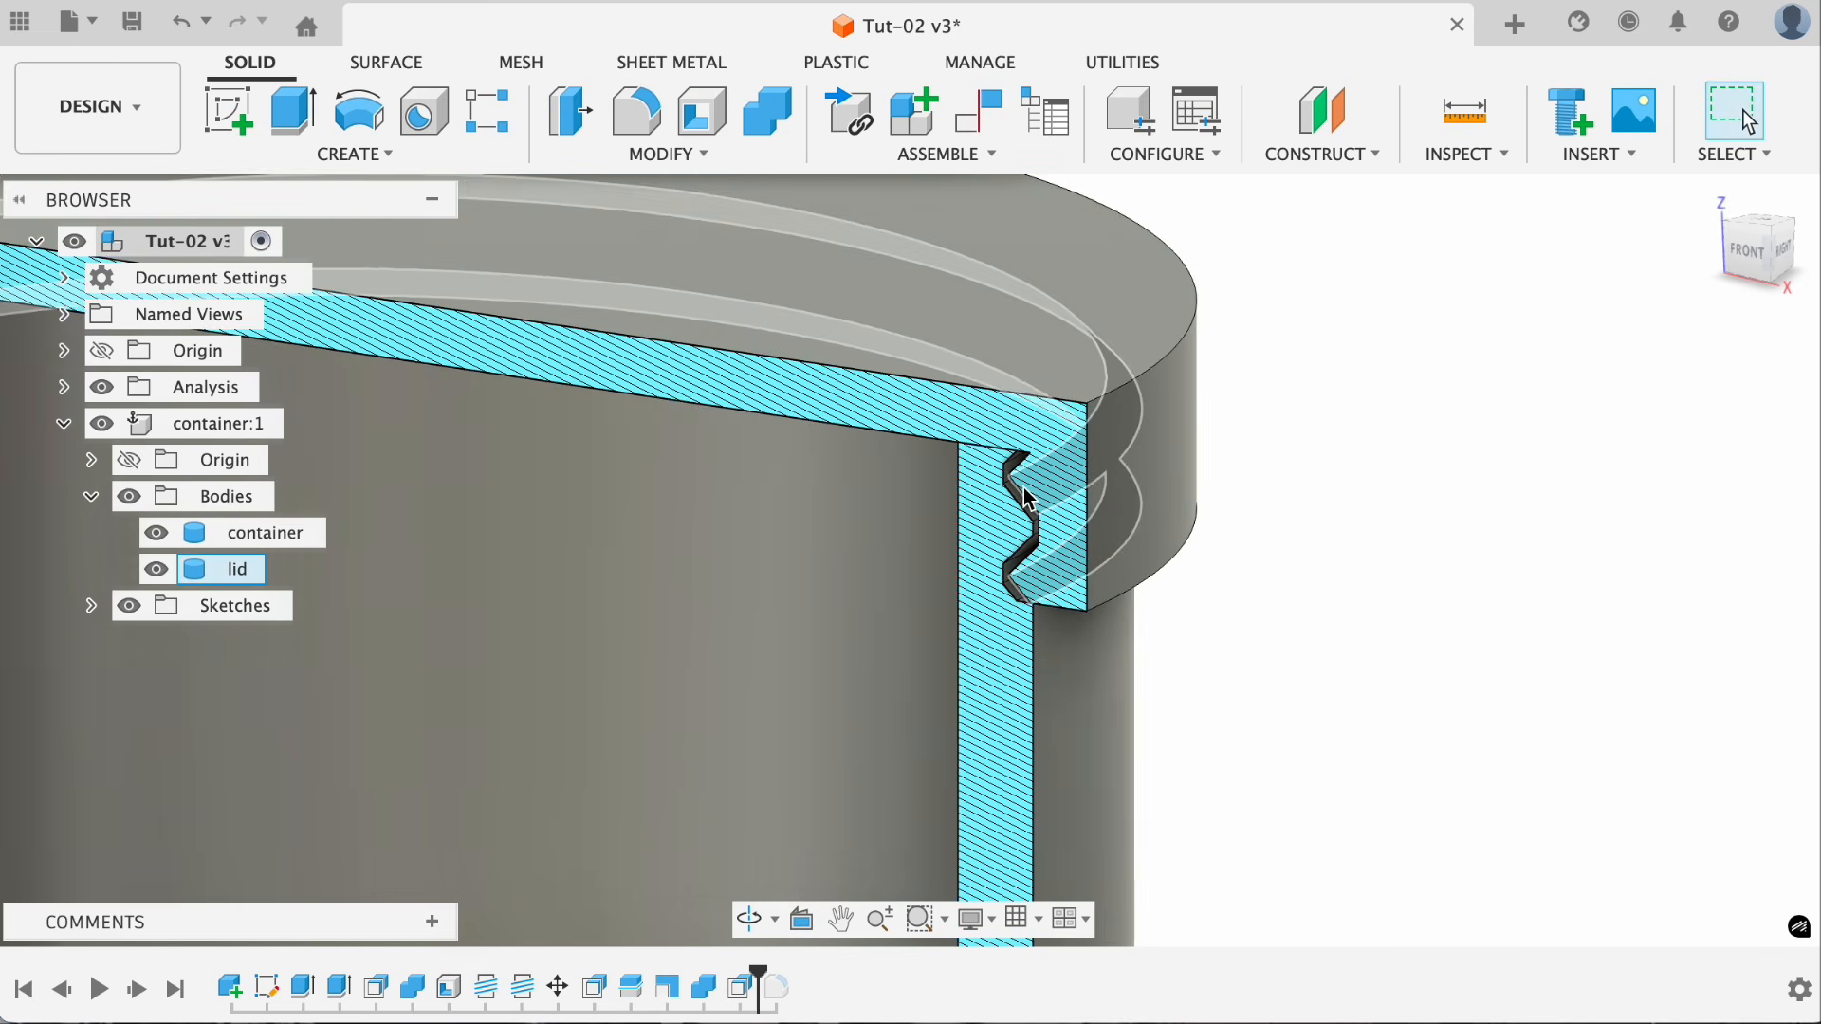
click(1467, 123)
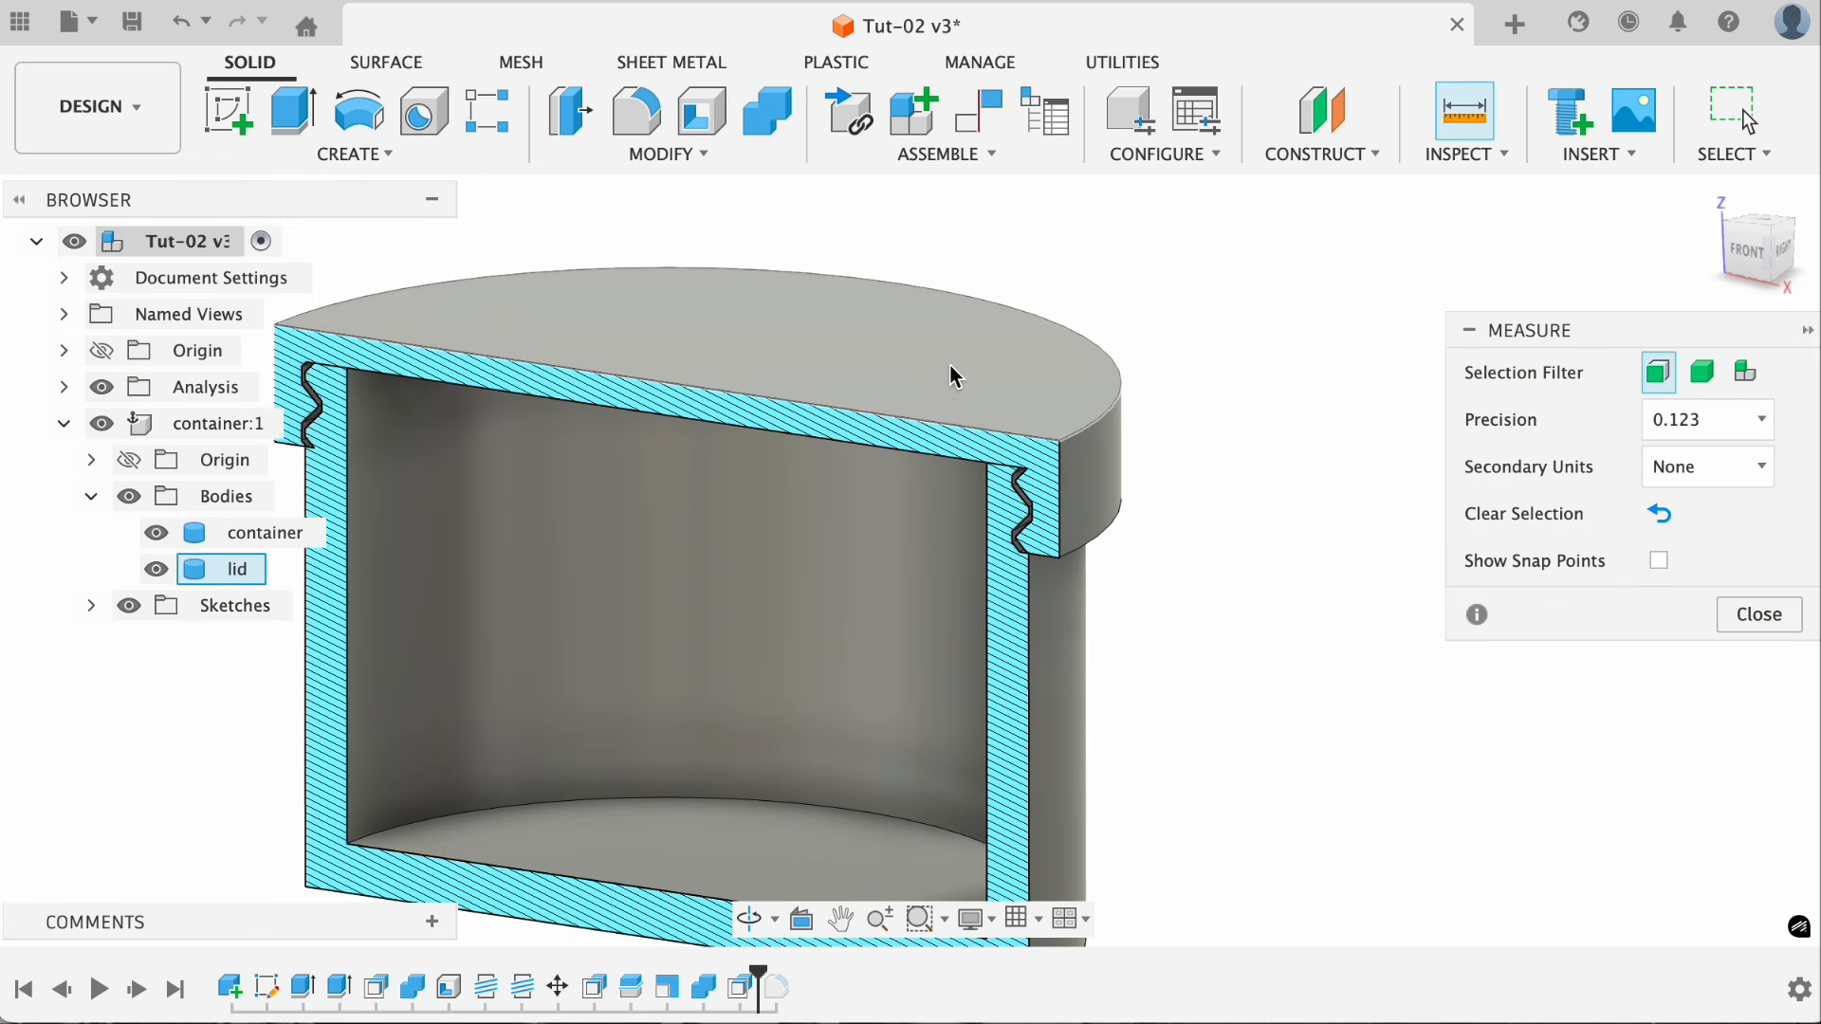
click(953, 379)
click(1734, 241)
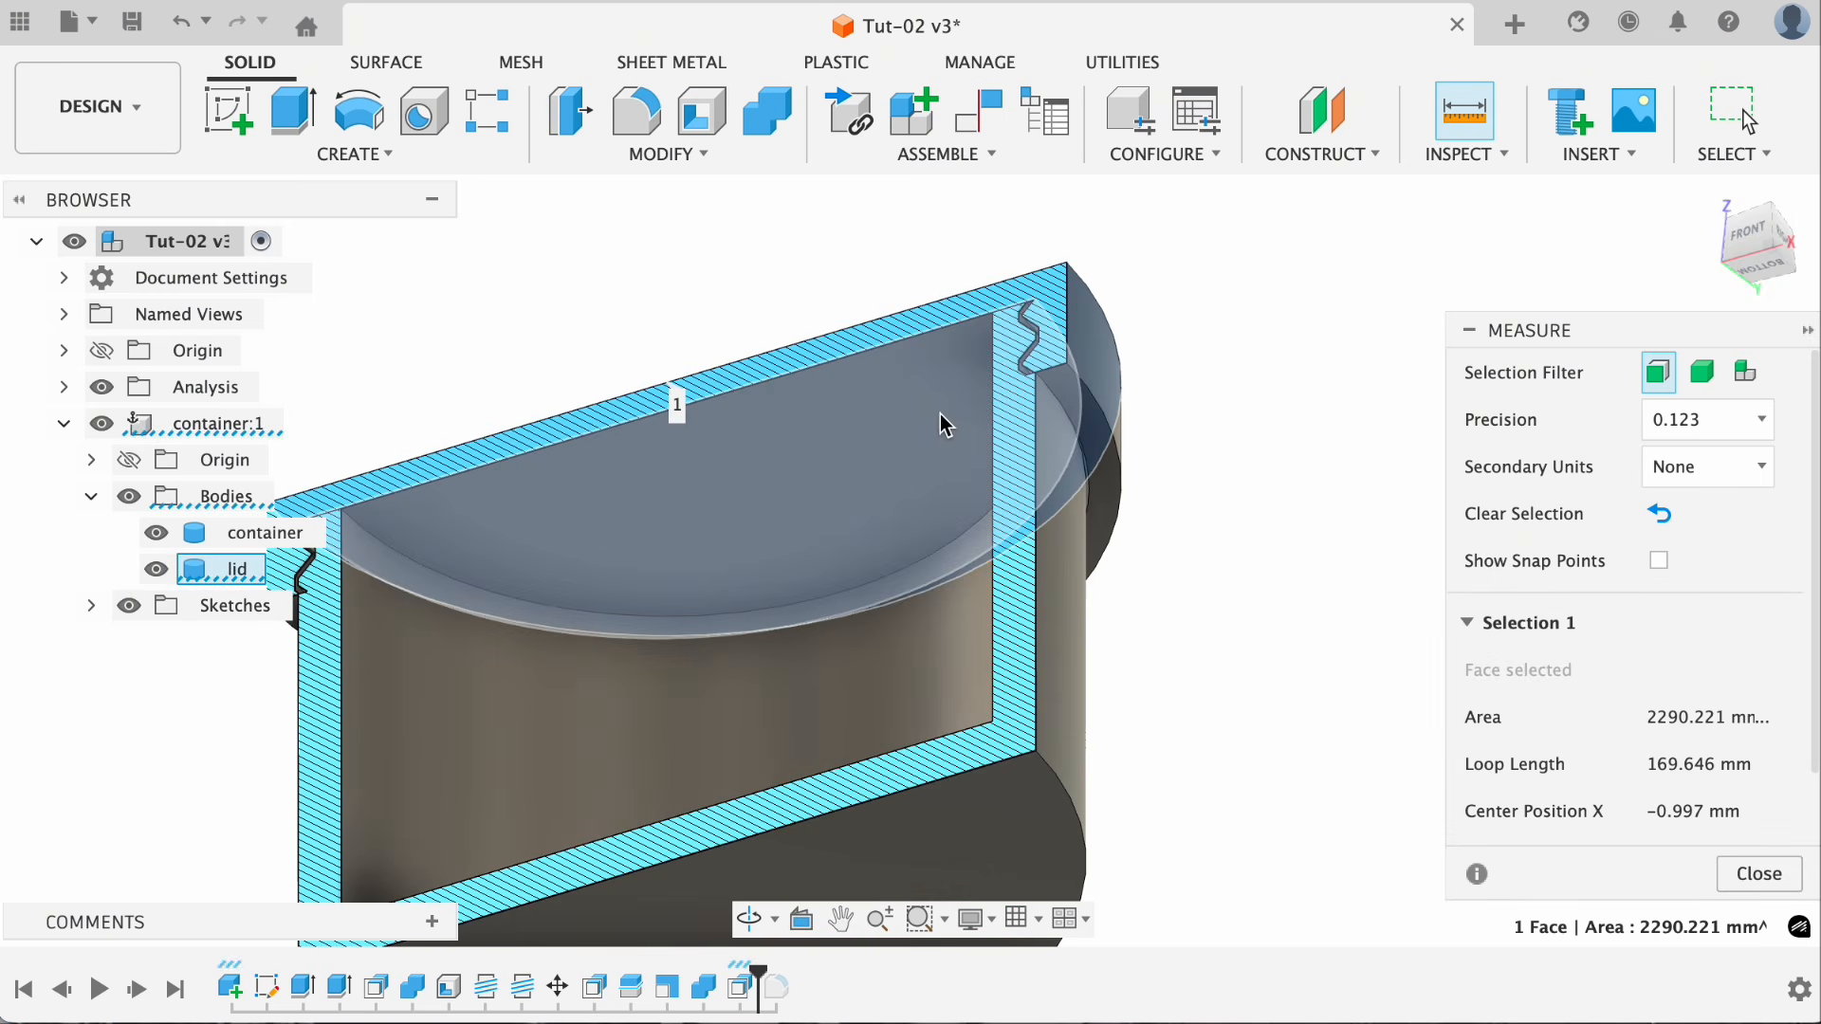
click(1008, 483)
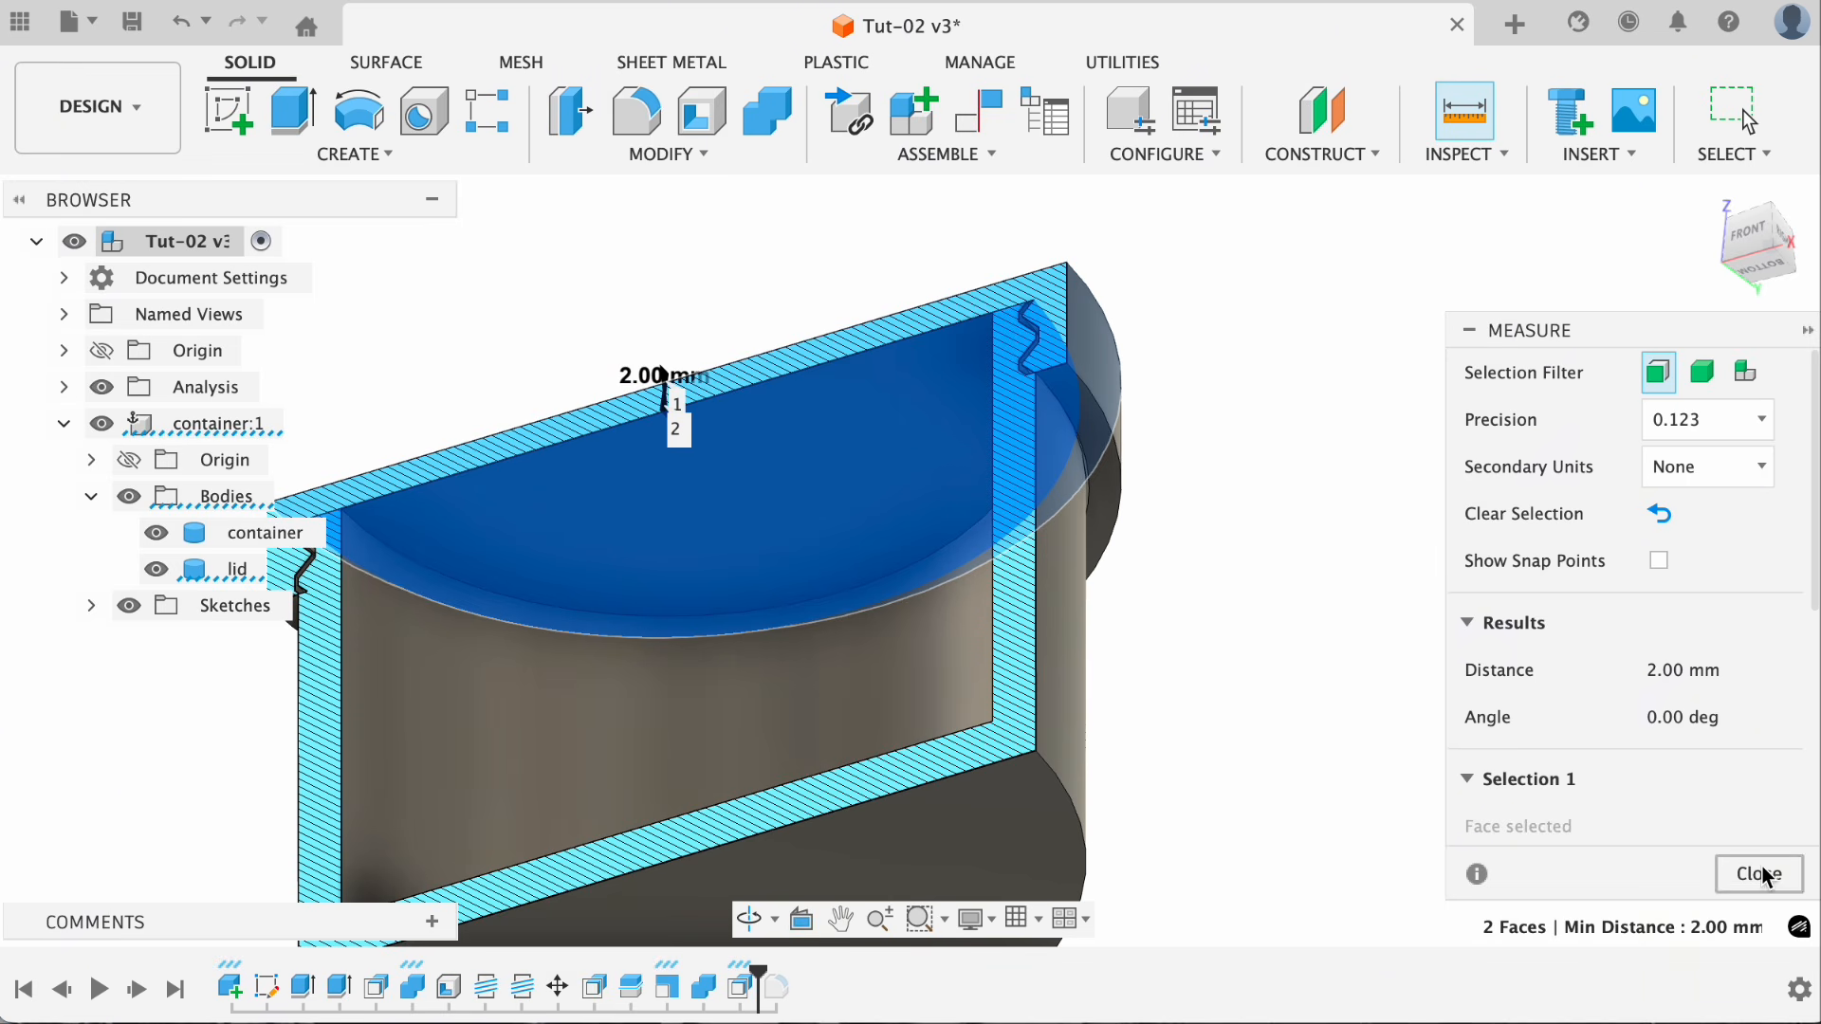
click(1762, 874)
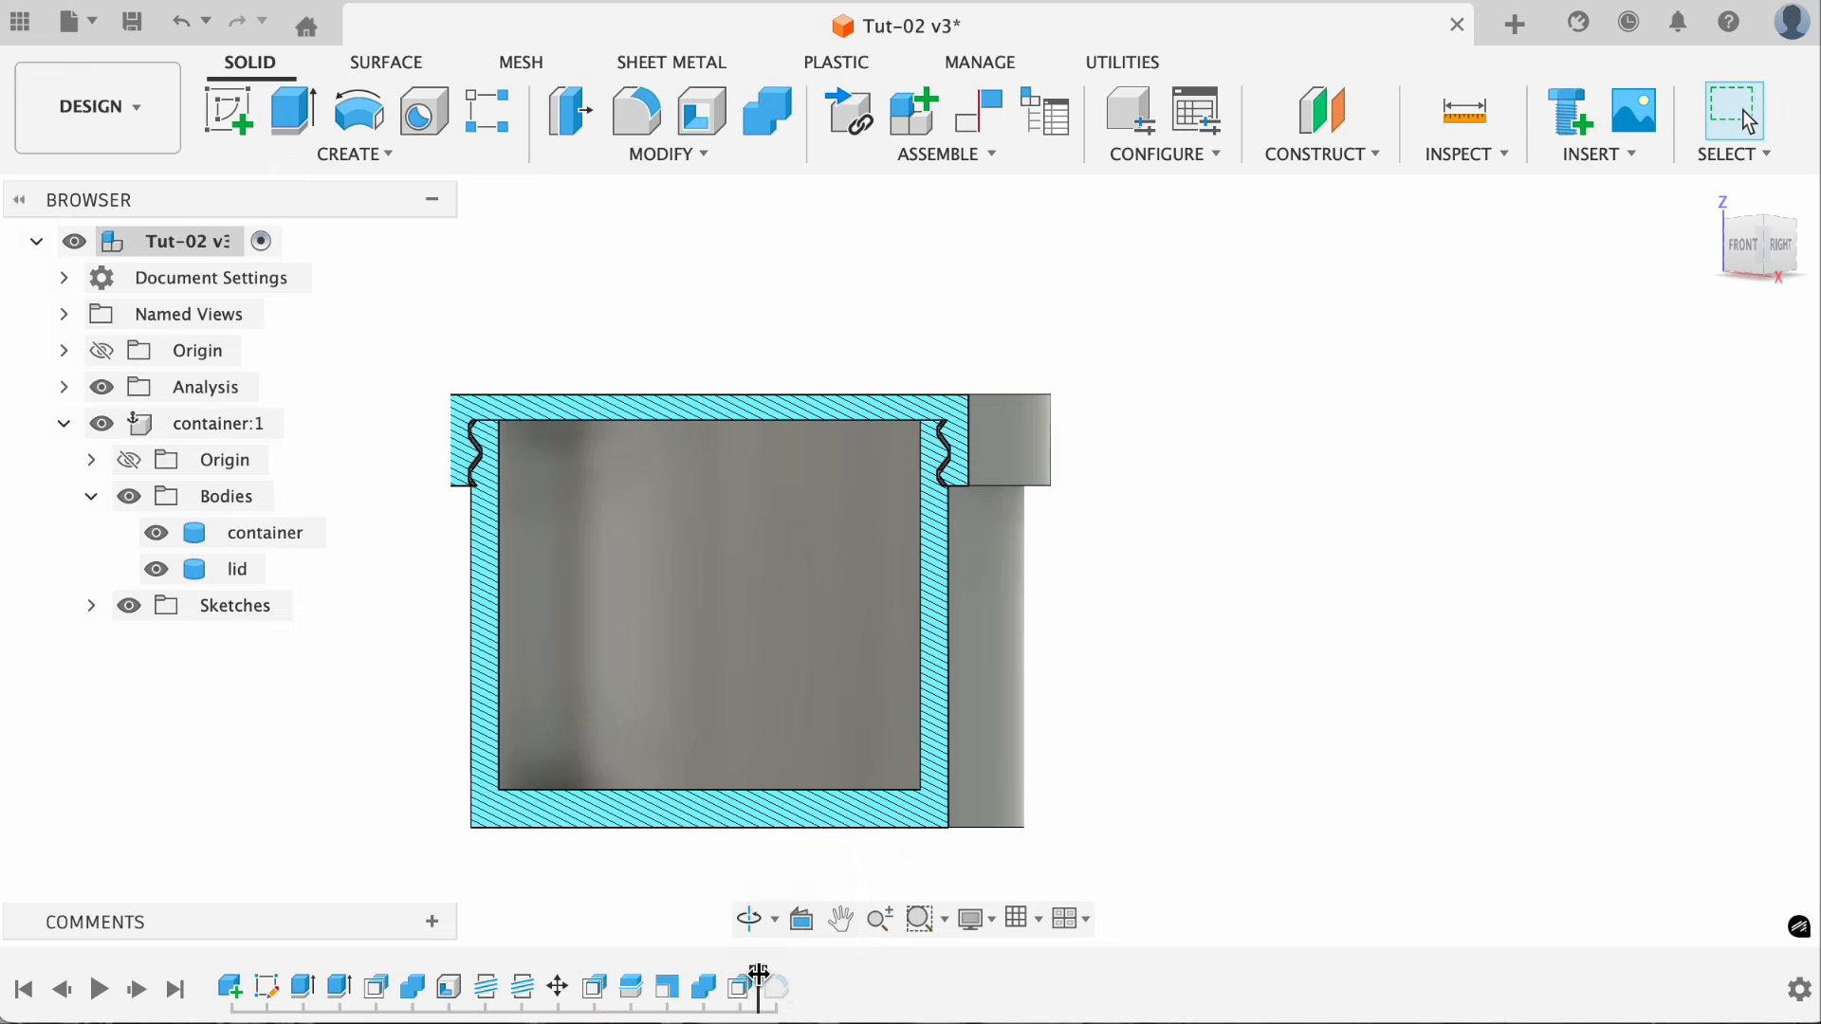
- Roll the timeline forward to include the final fillet and review the settings of the existing Scale feature
drag(759, 977, 795, 977)
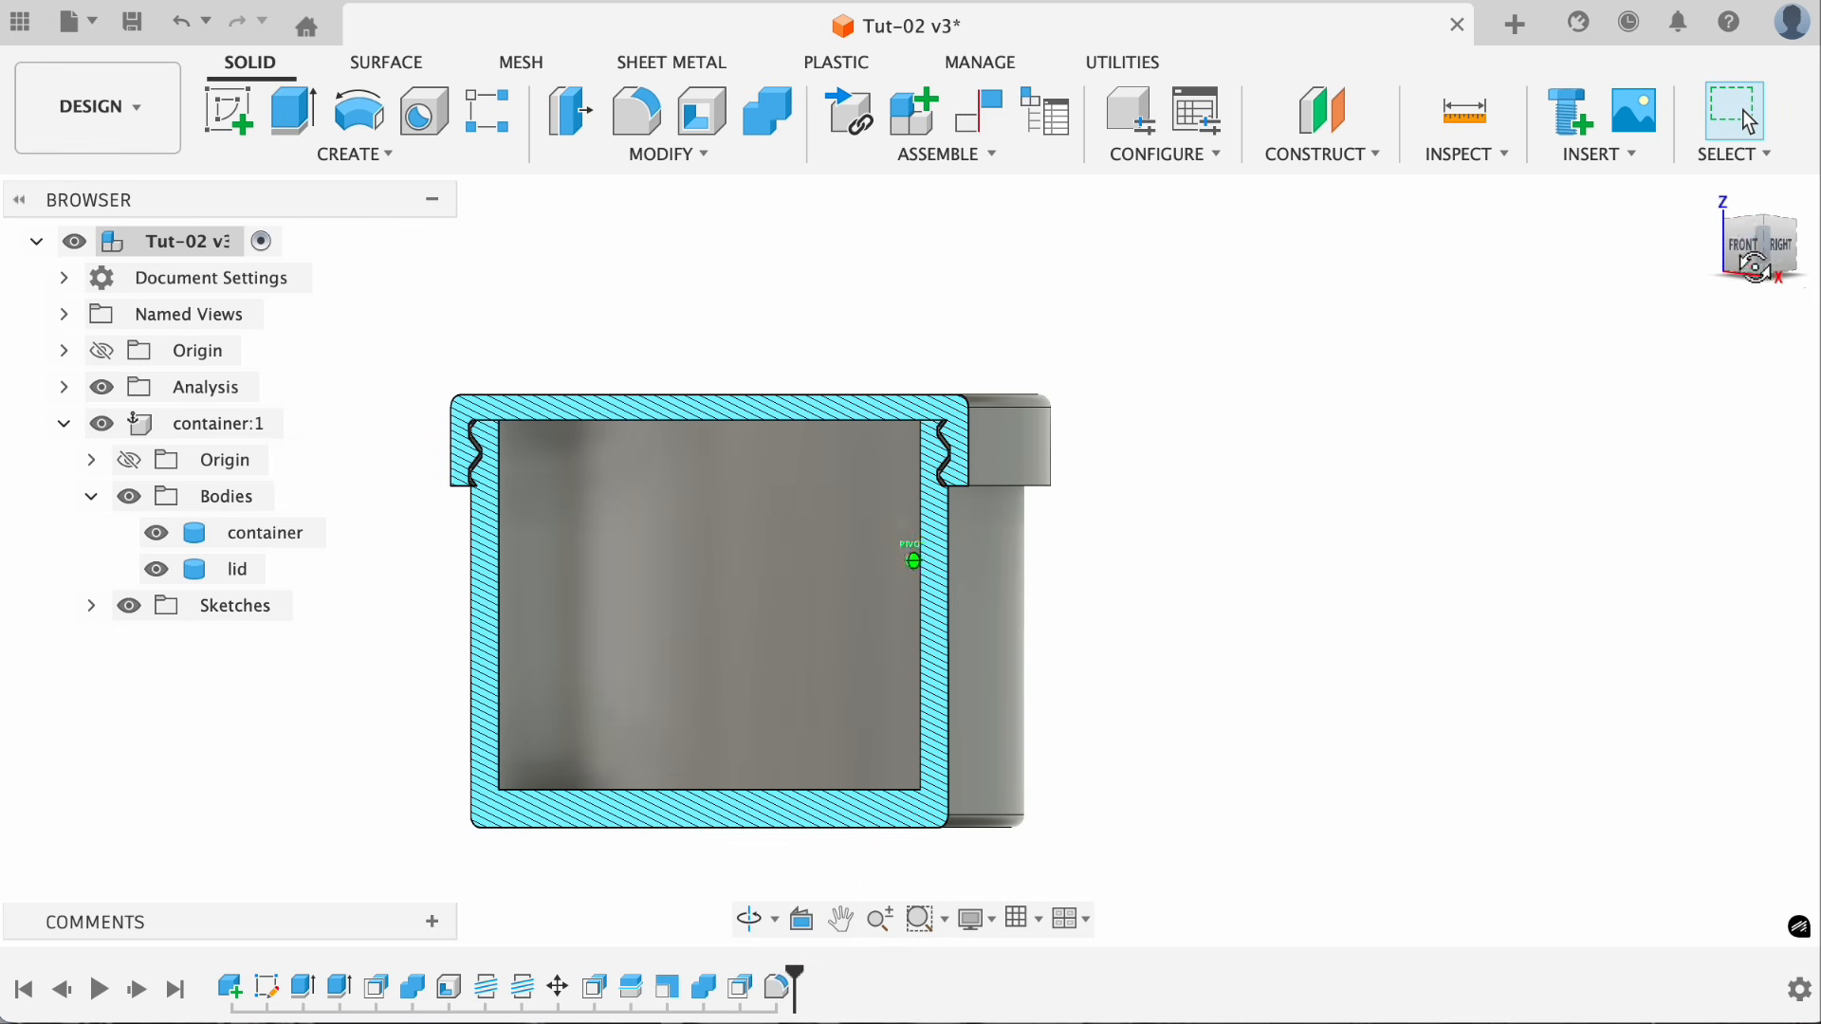
mouse_move(1754, 269)
mouse_down()
mouse_move(1768, 233)
mouse_move(1750, 237)
mouse_move(1759, 268)
mouse_up()
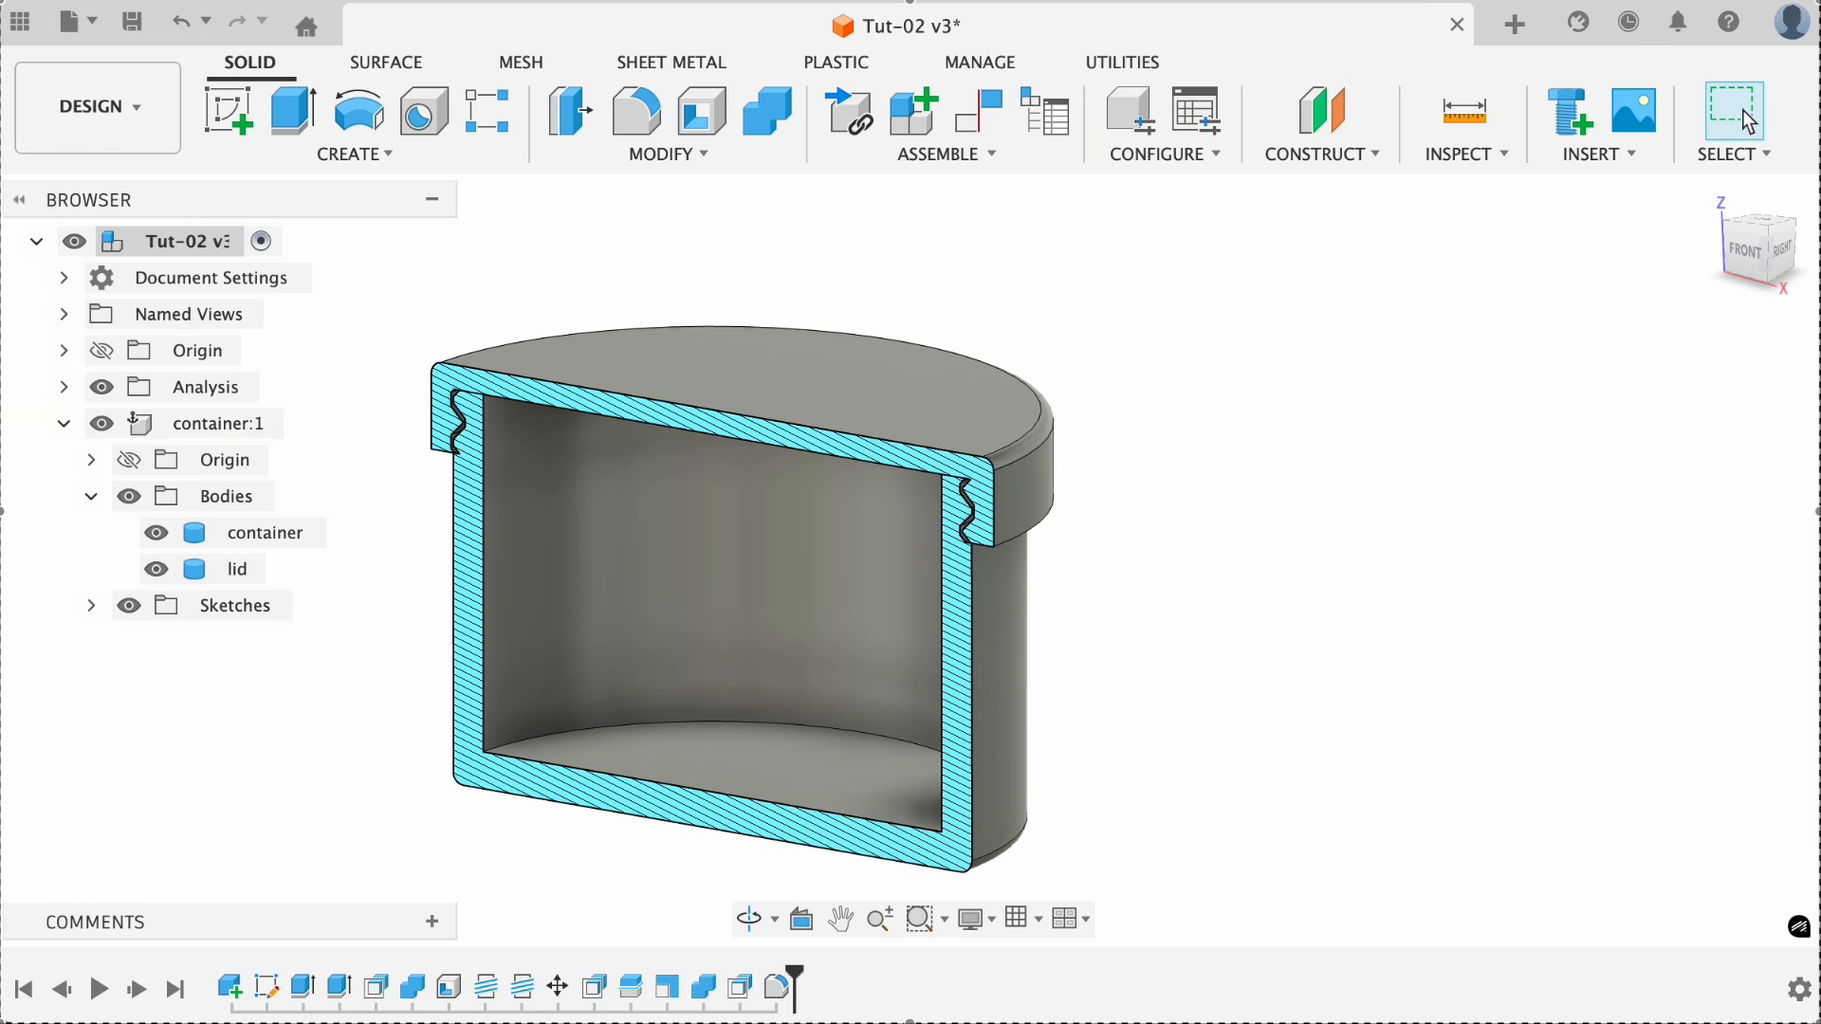
double_click(668, 991)
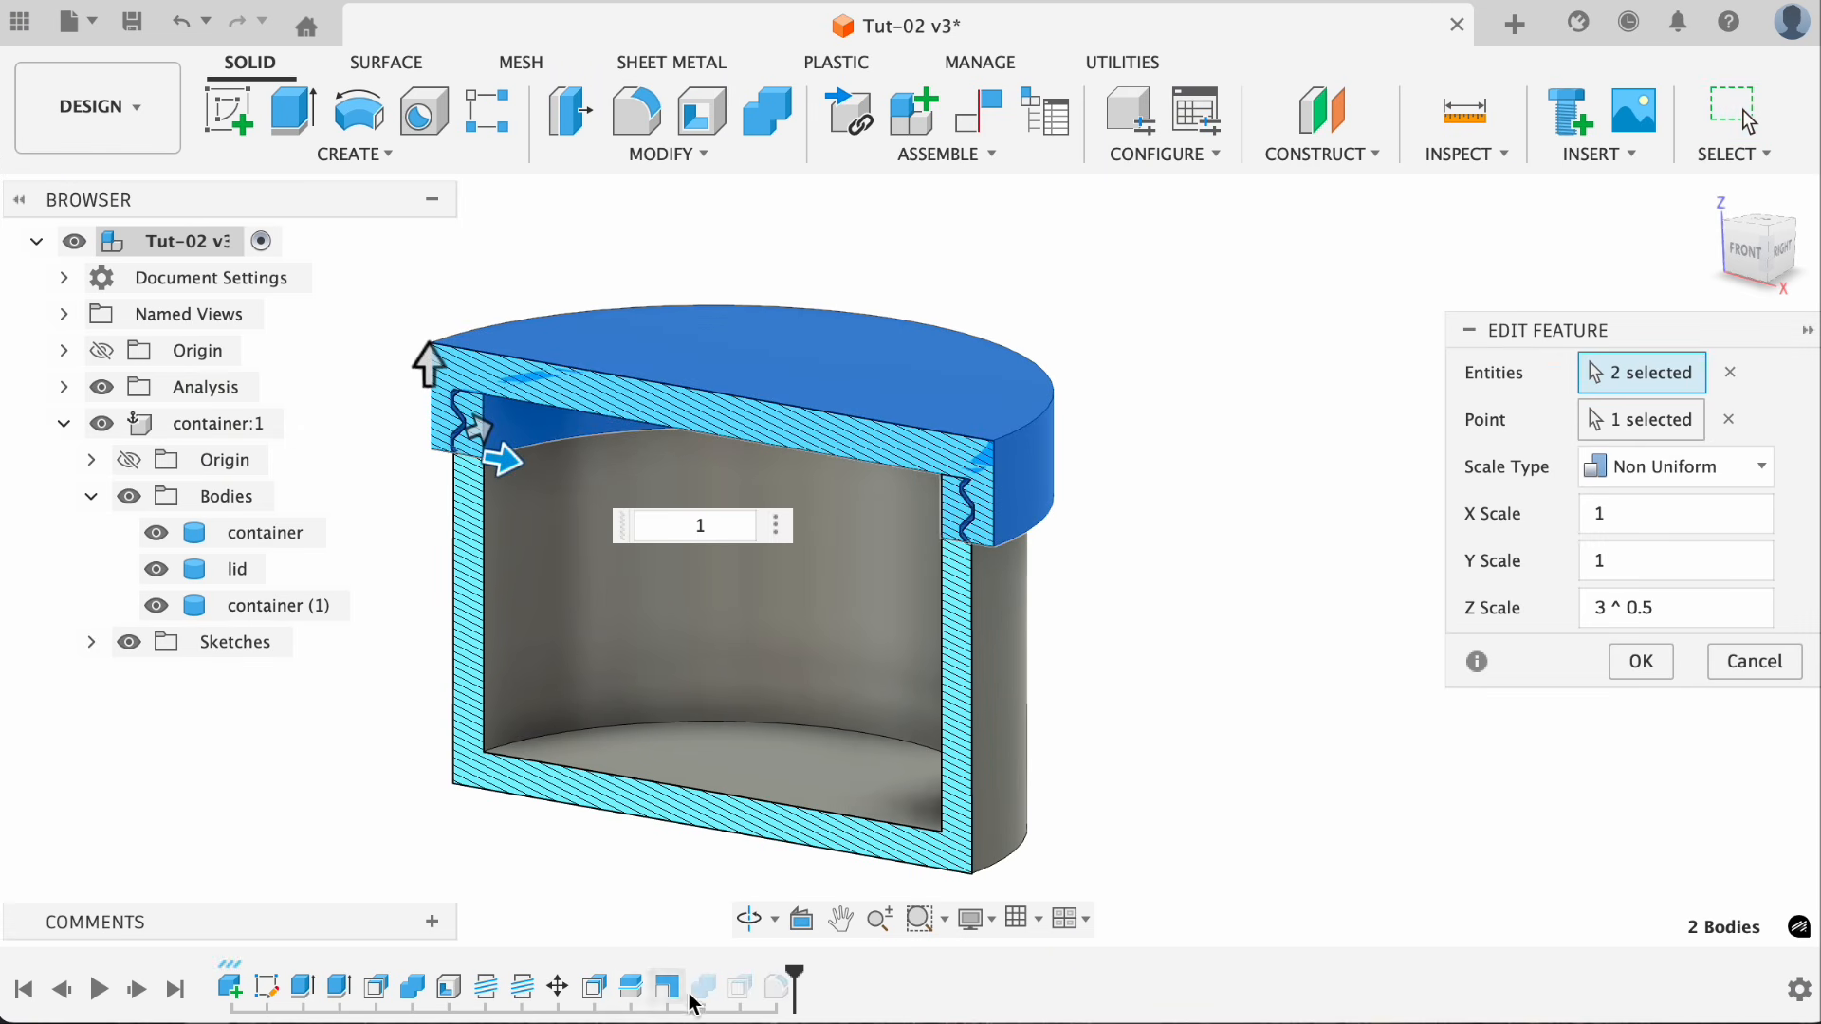
click(1642, 661)
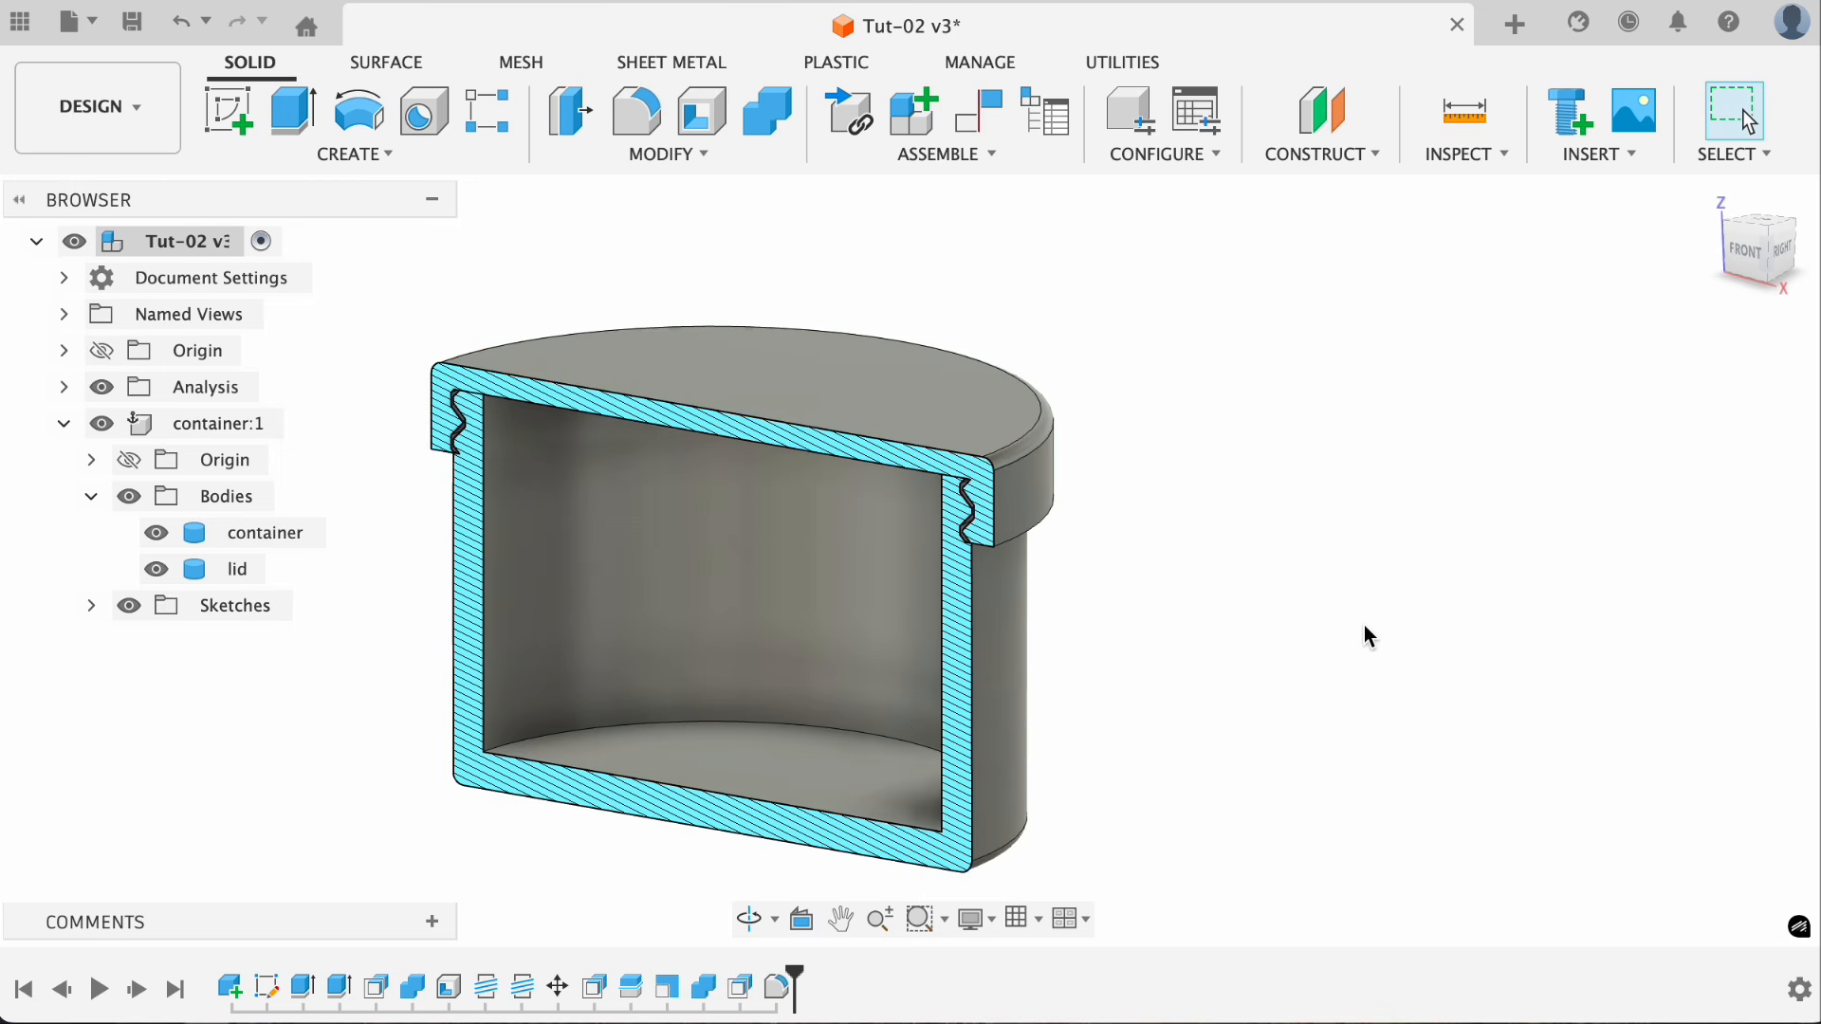